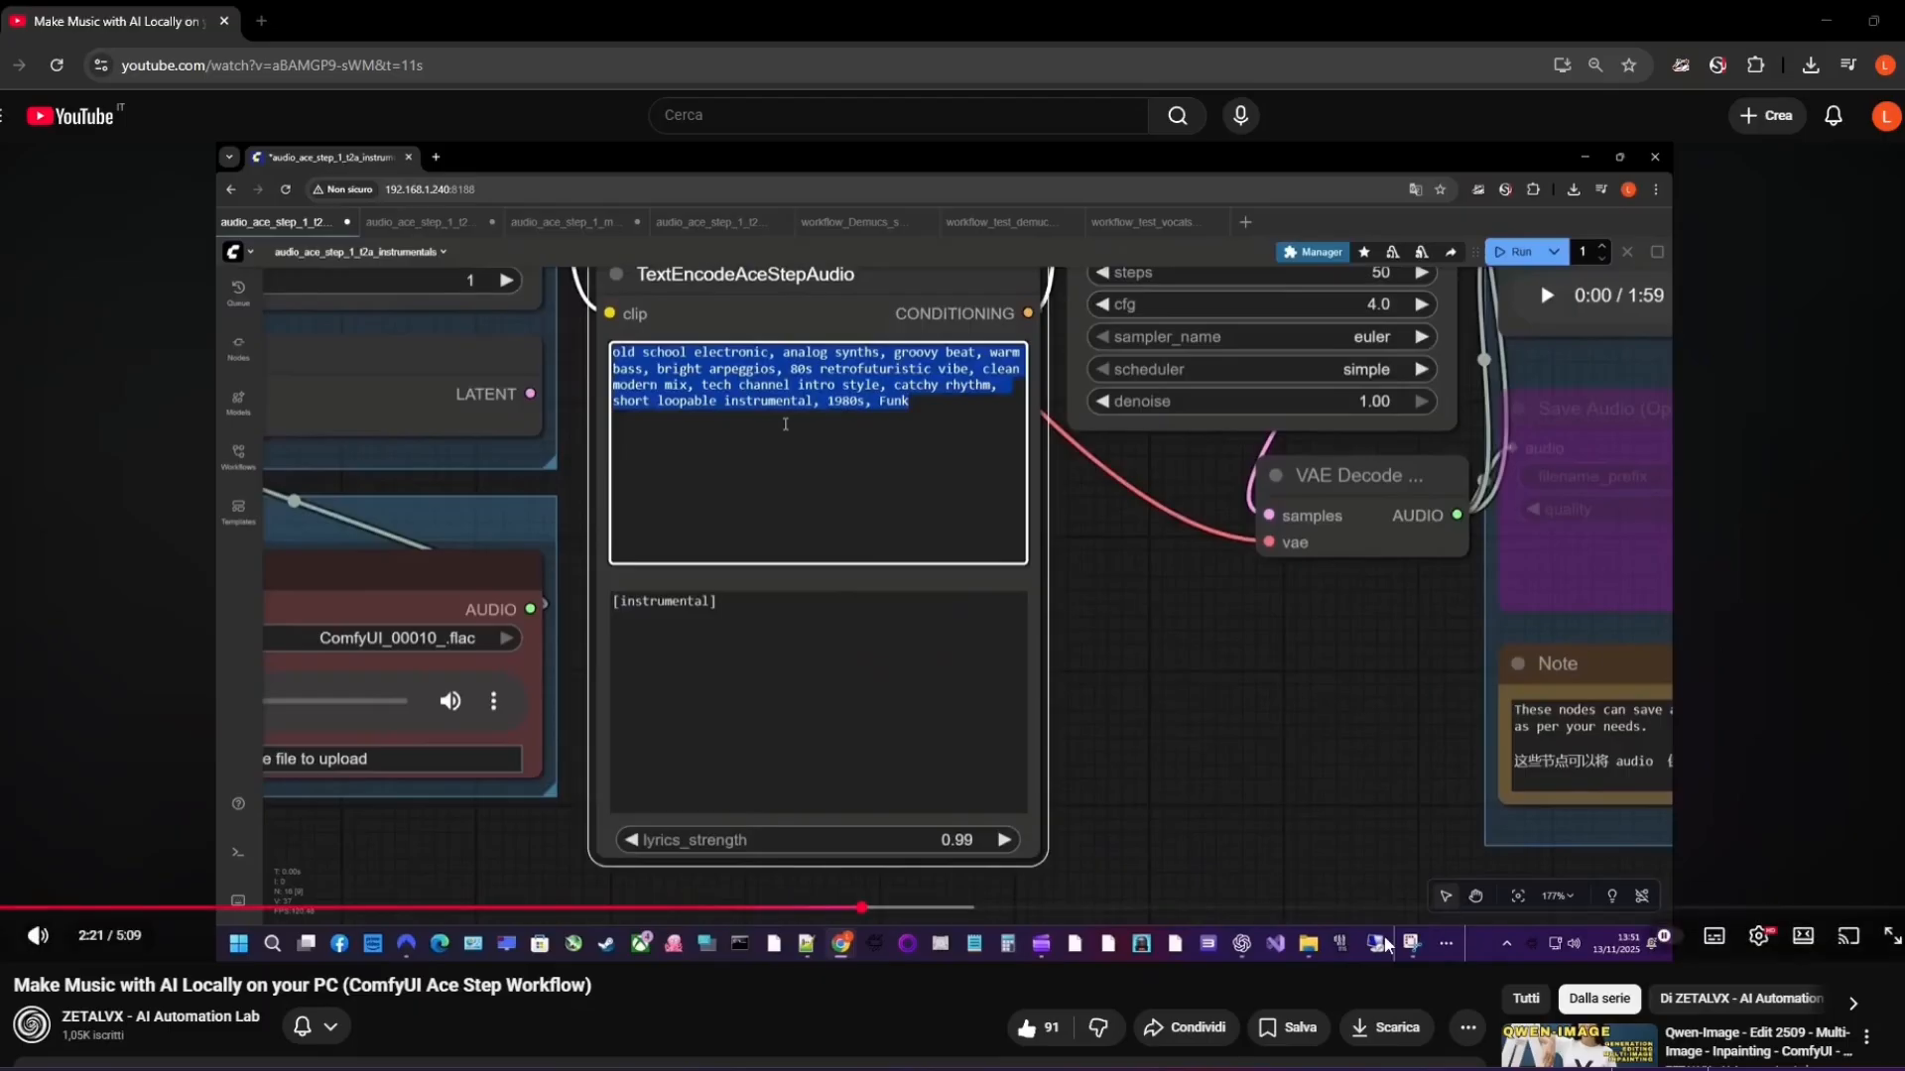
- Play the "Make Music with AI Locally on your PC (ComfyUI Ace Step Workflow)" video and highlight its title
left_click(1198, 788)
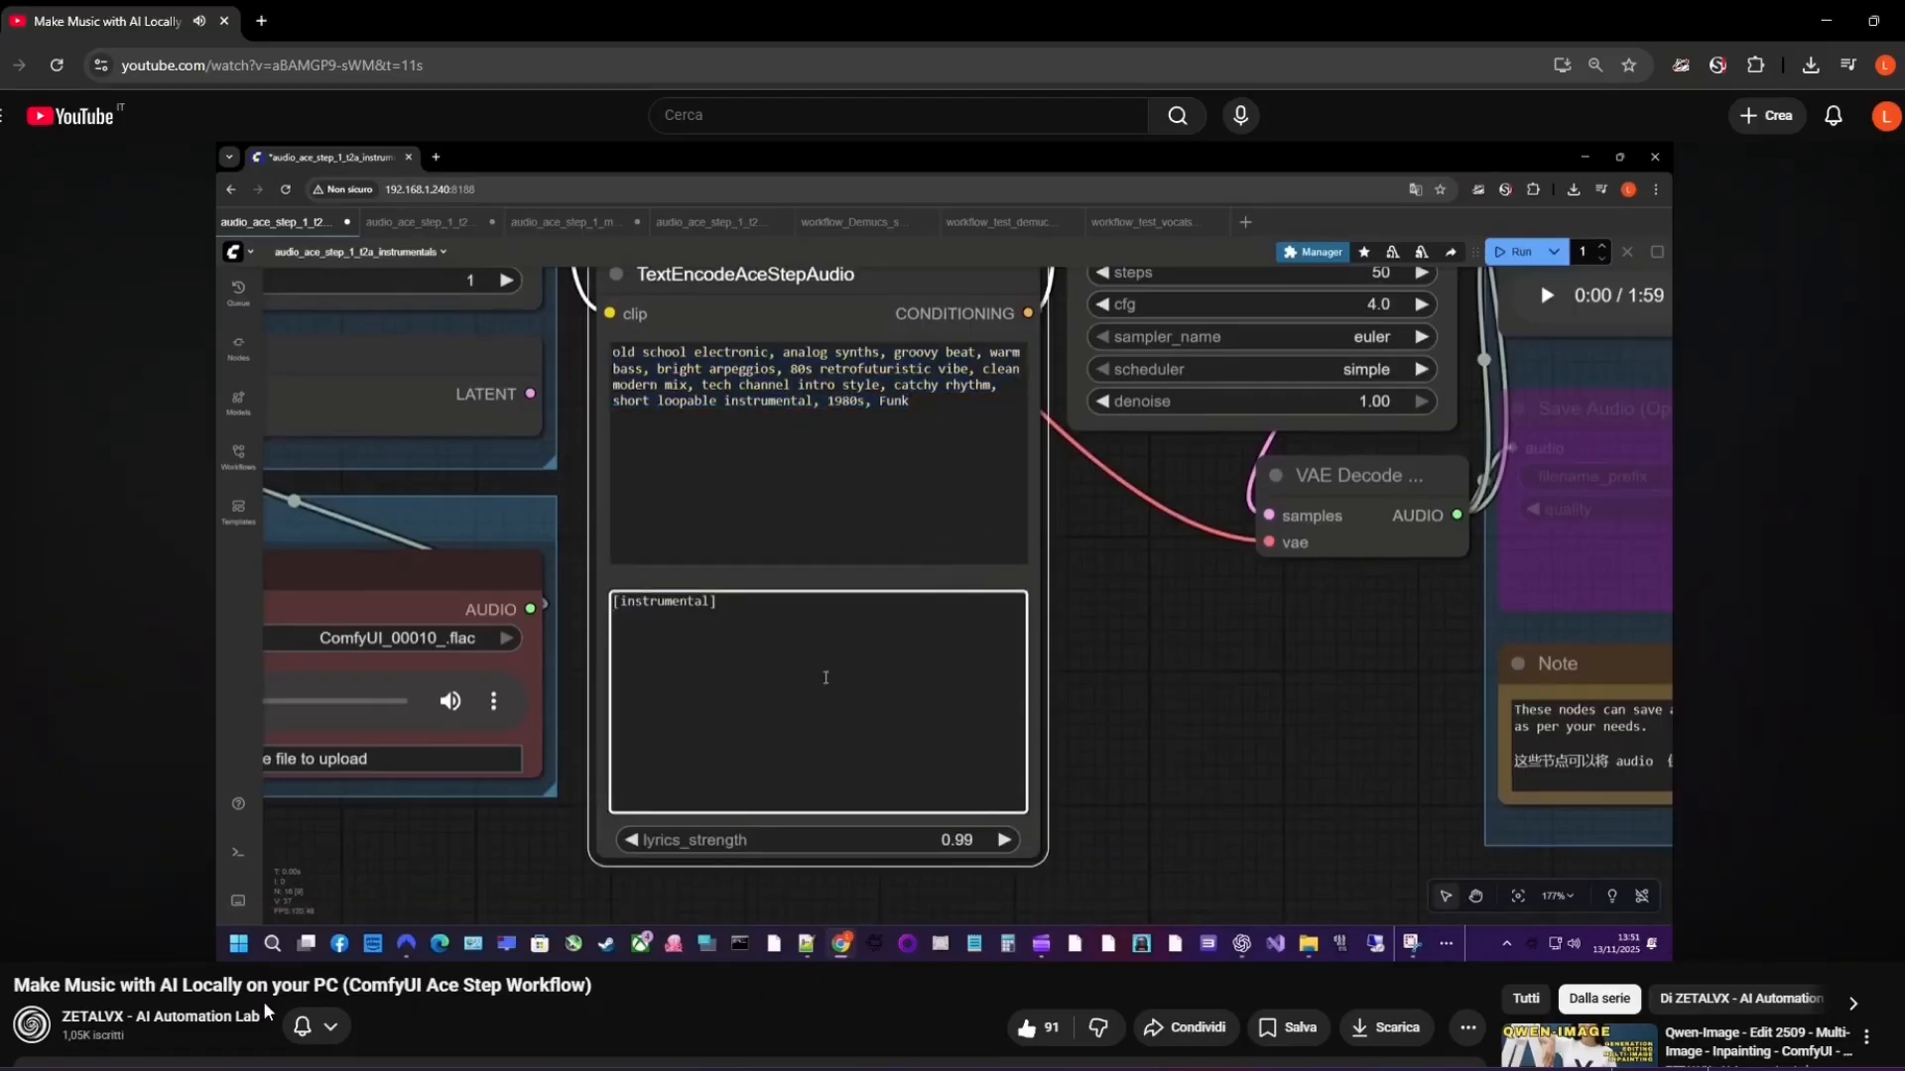
left_click_drag(2, 992, 526, 1010)
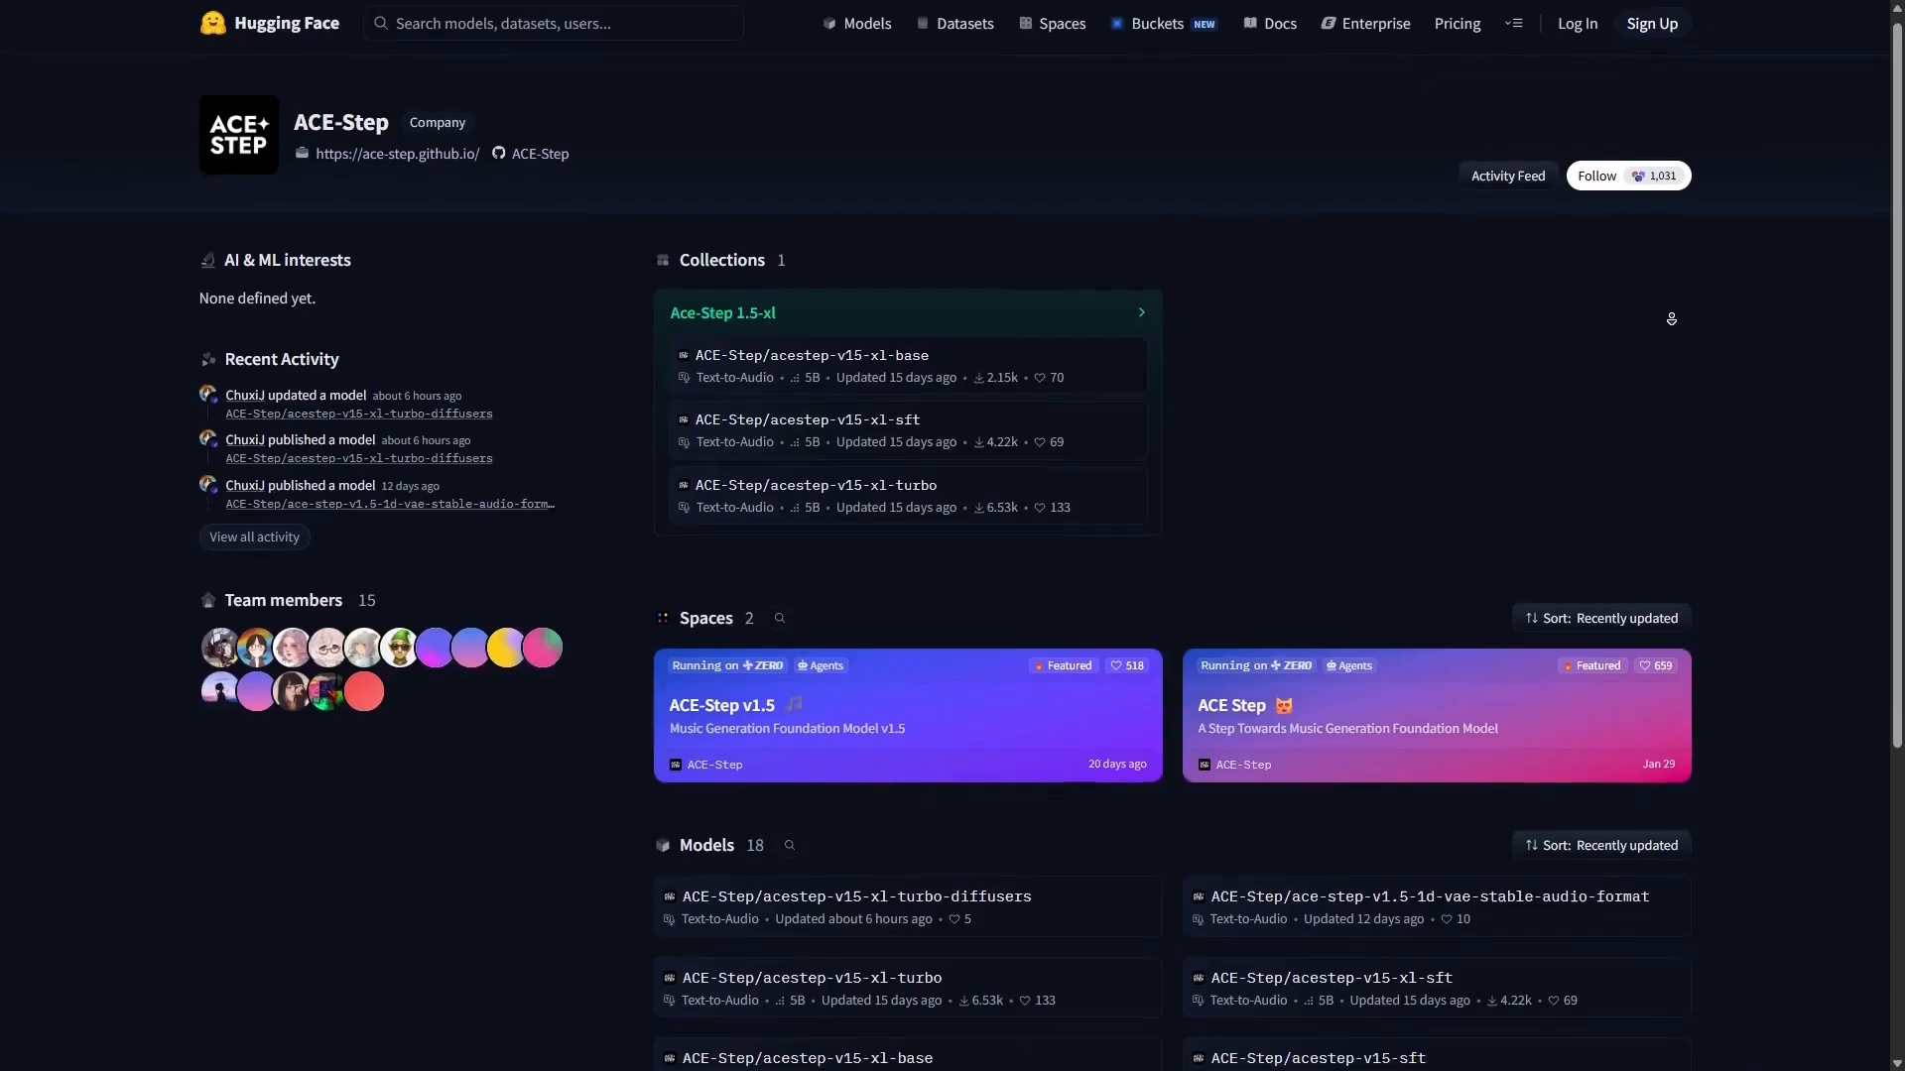
- Look through the ACE-Step organization page on Hugging Face and open the Ace-Step 1.5-xl collection
scroll(952, 536, "down", 3)
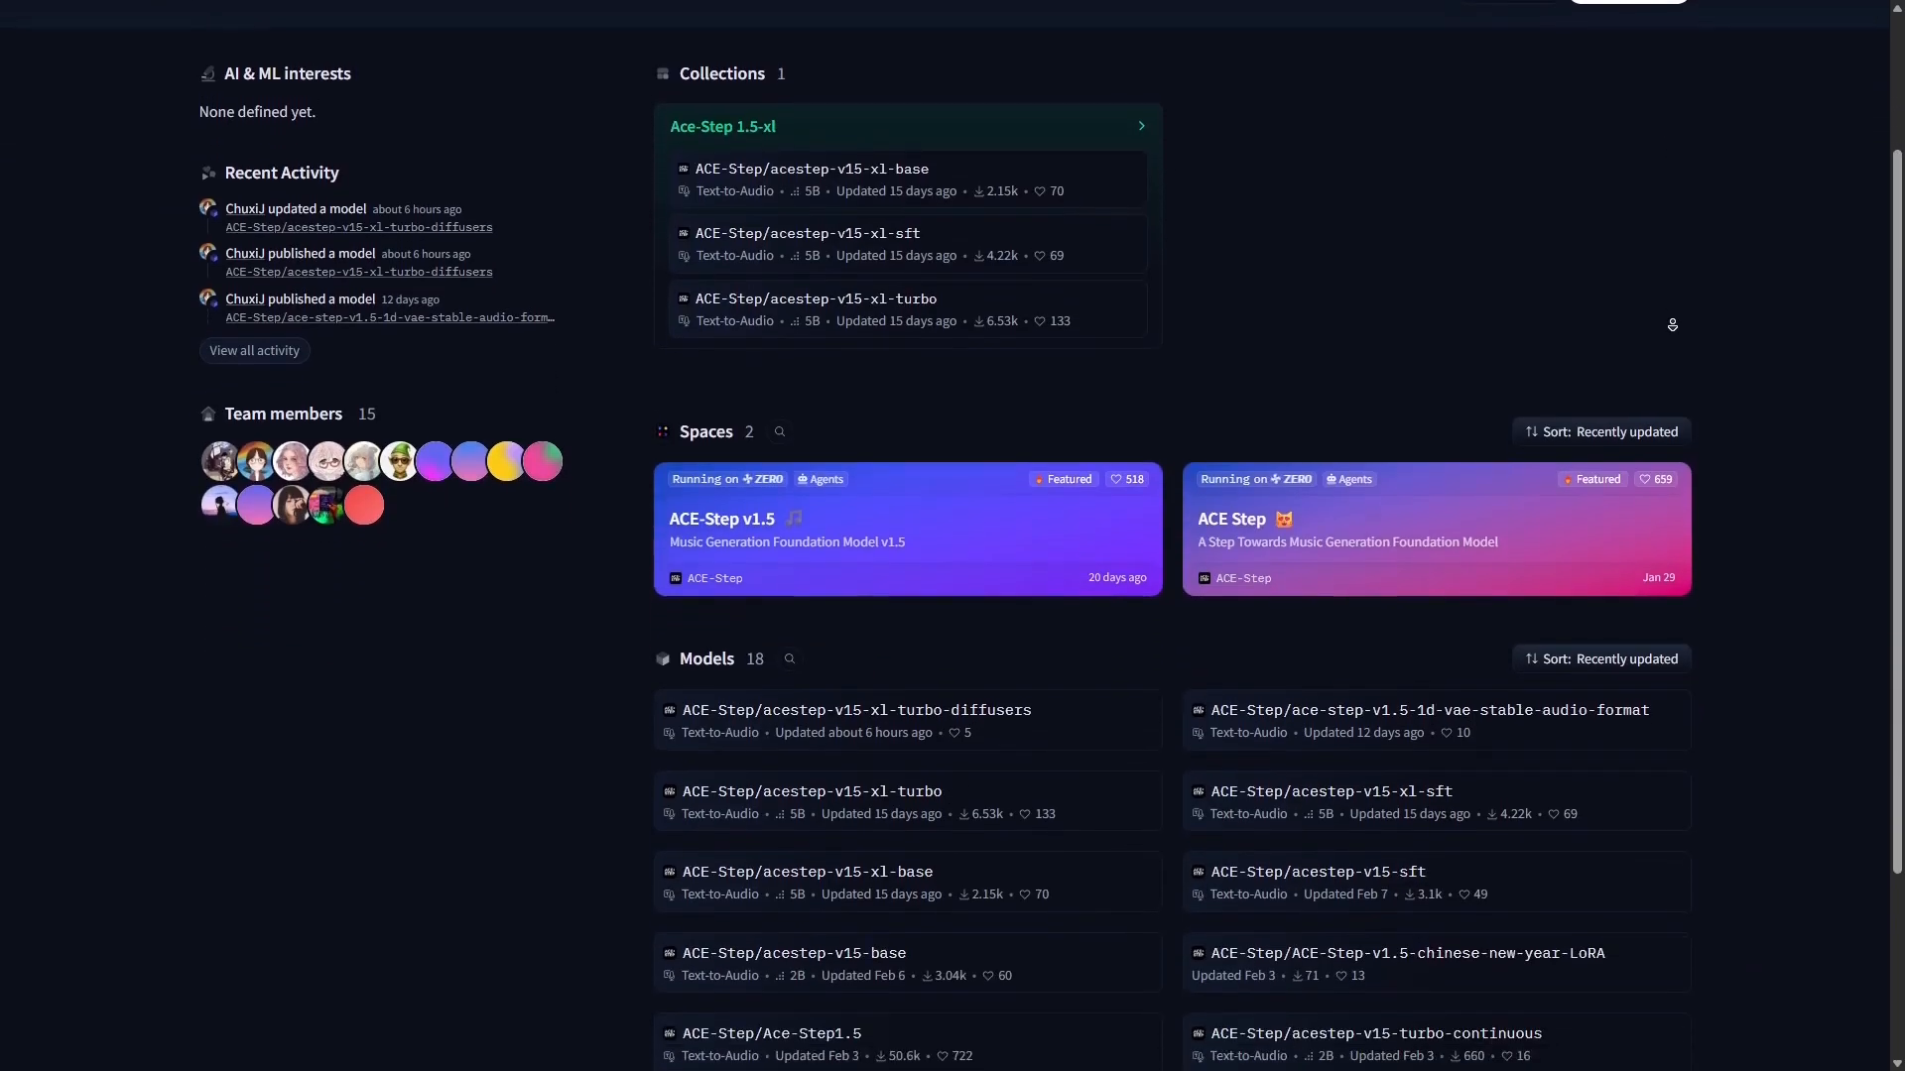
scroll(909, 204, "up", 3)
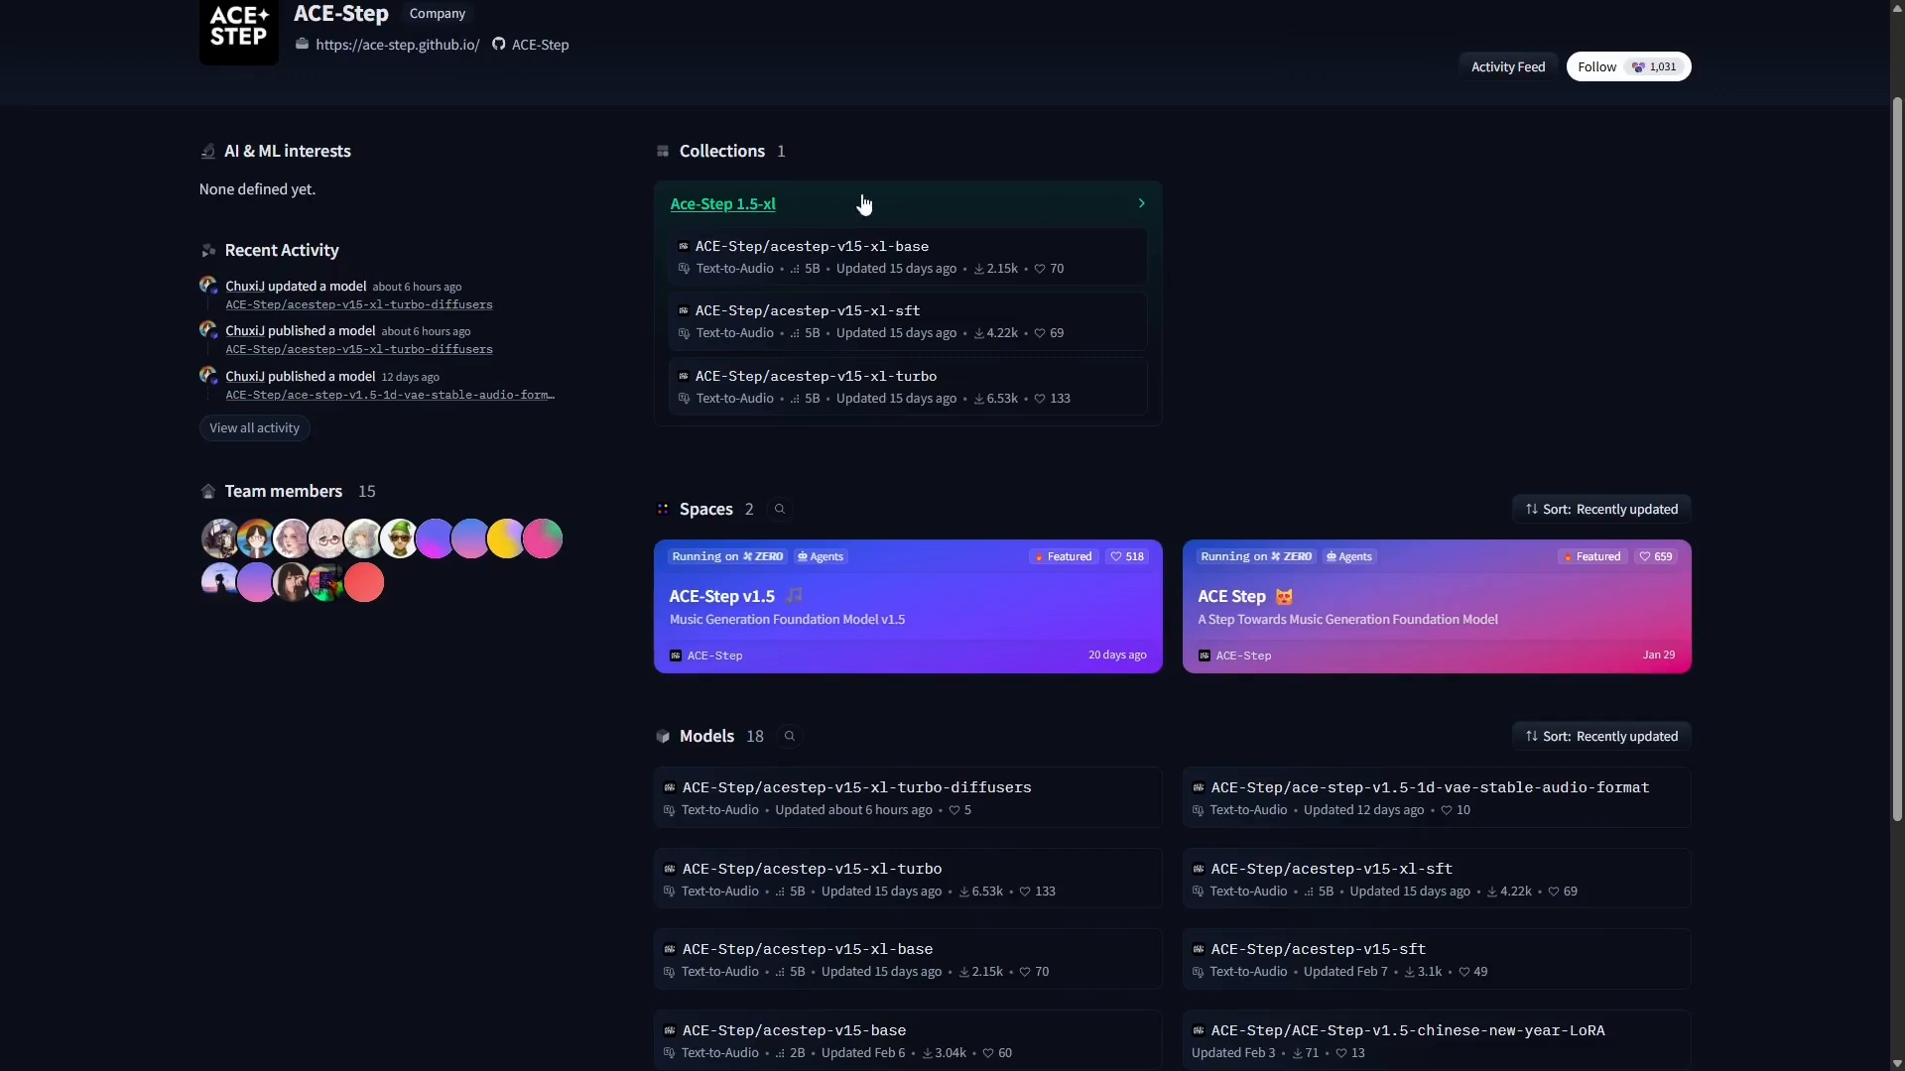
left_click(909, 204)
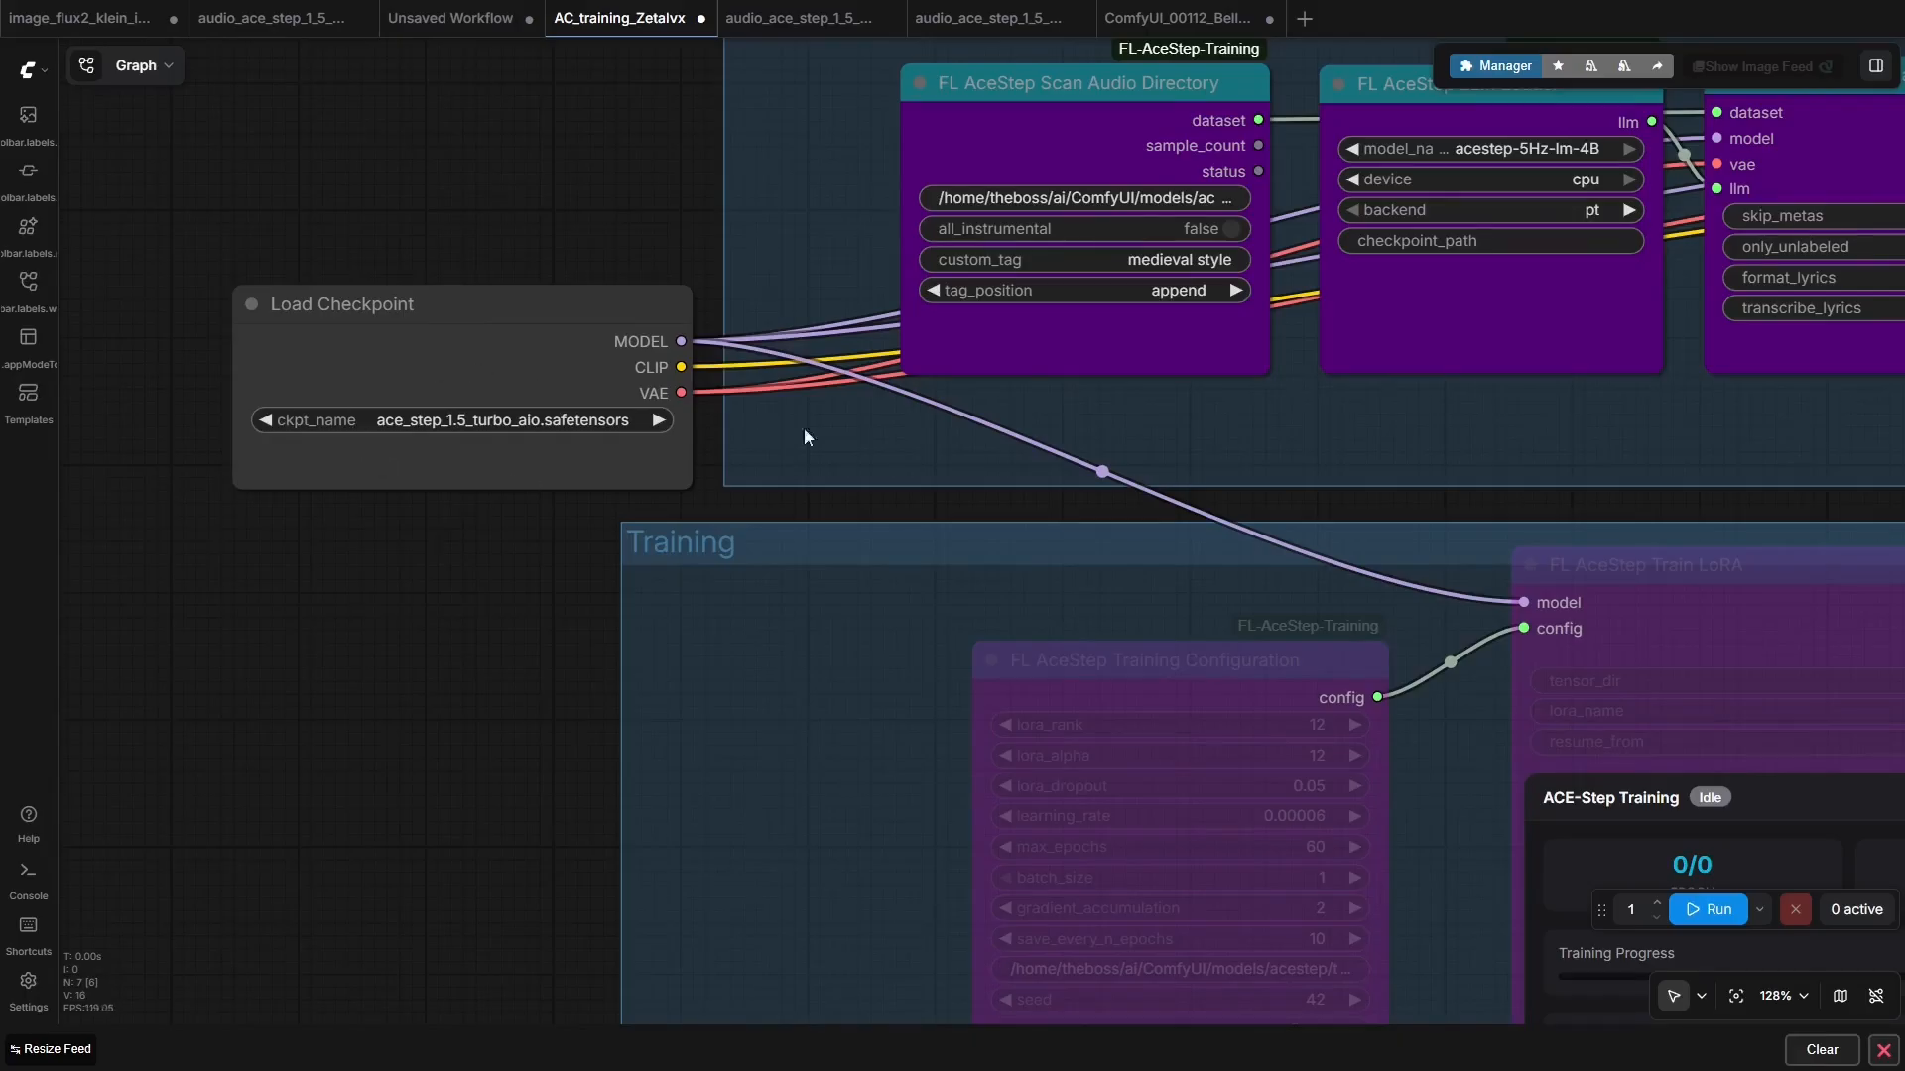
- Inspect the full audio folder path in the FL AceStep Scan Audio Directory node of the AC_training_Zetalvx workflow
scroll(877, 438, "down", 2)
left_click_drag(1576, 490, 1188, 533)
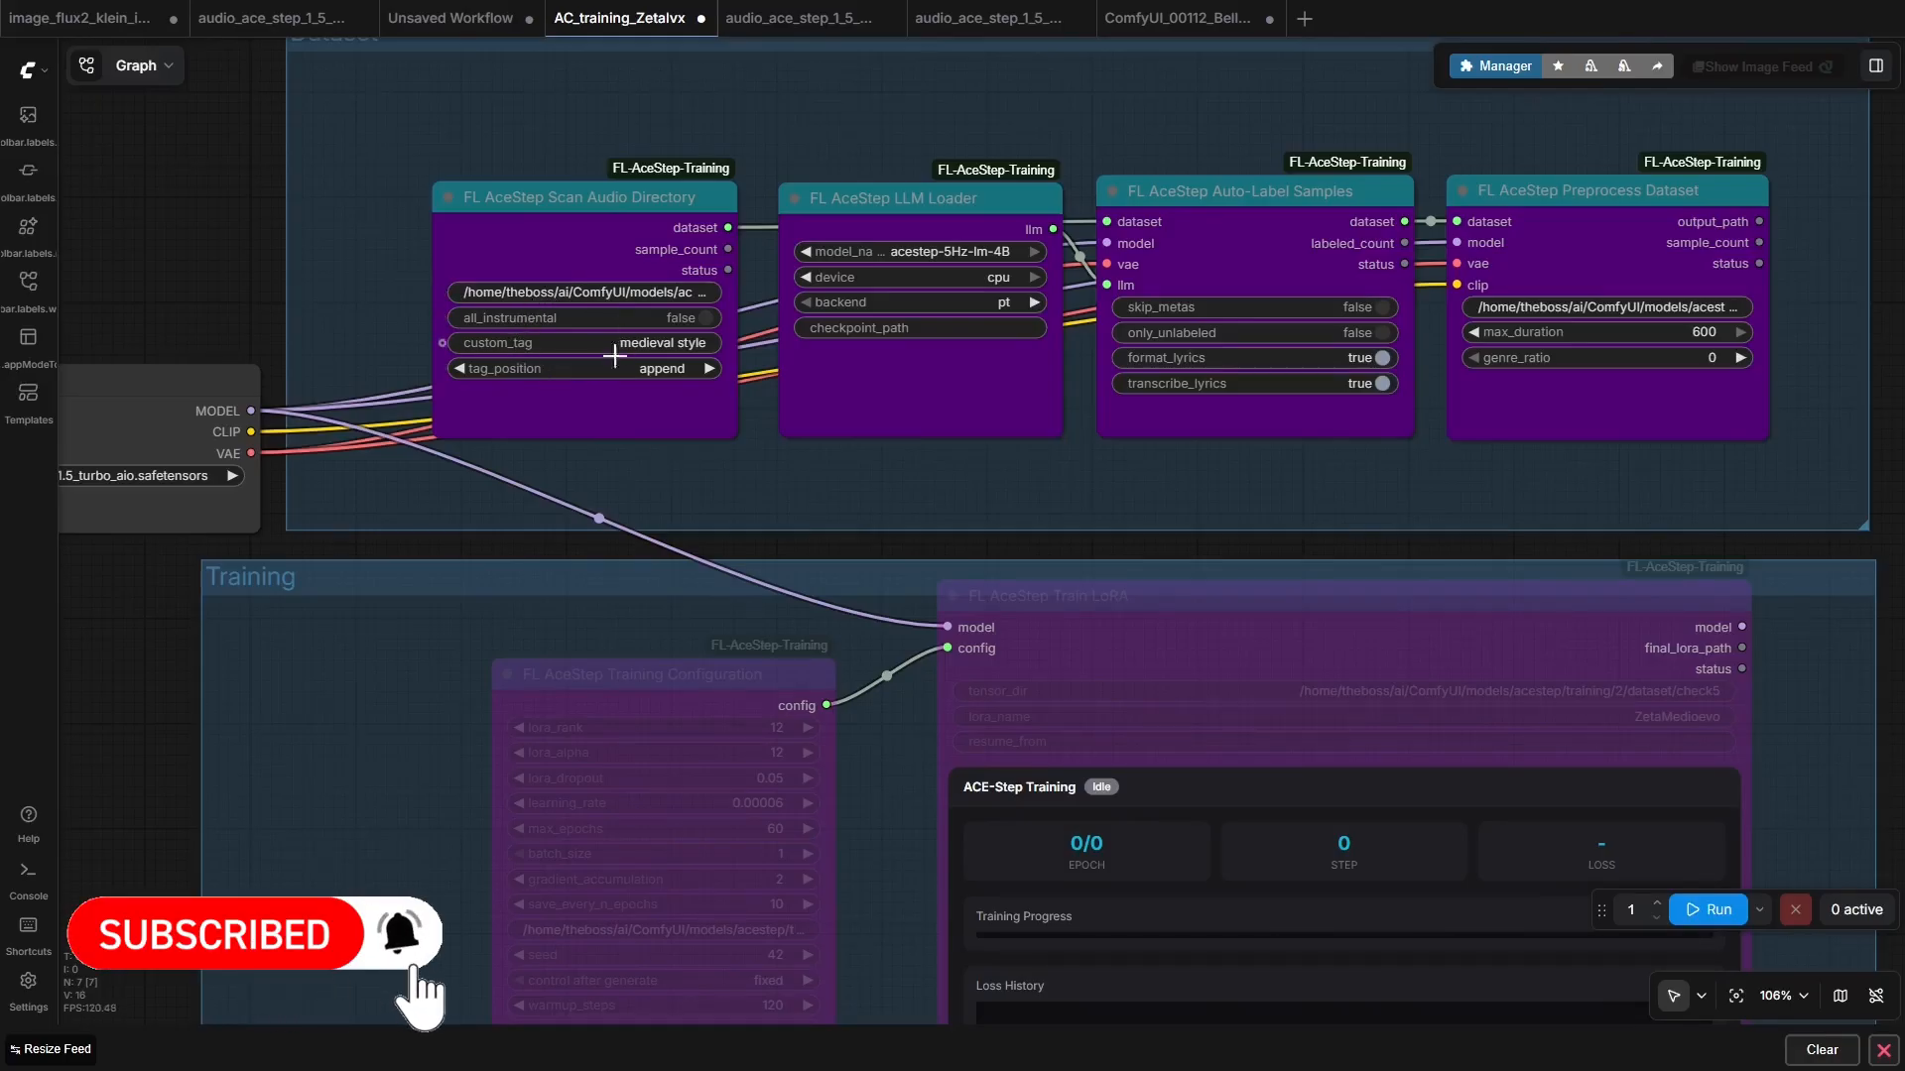
scroll(595, 288, "up", 5)
left_click(619, 293)
left_click(759, 311)
left_click_drag(699, 308, 1111, 305)
left_click(756, 307)
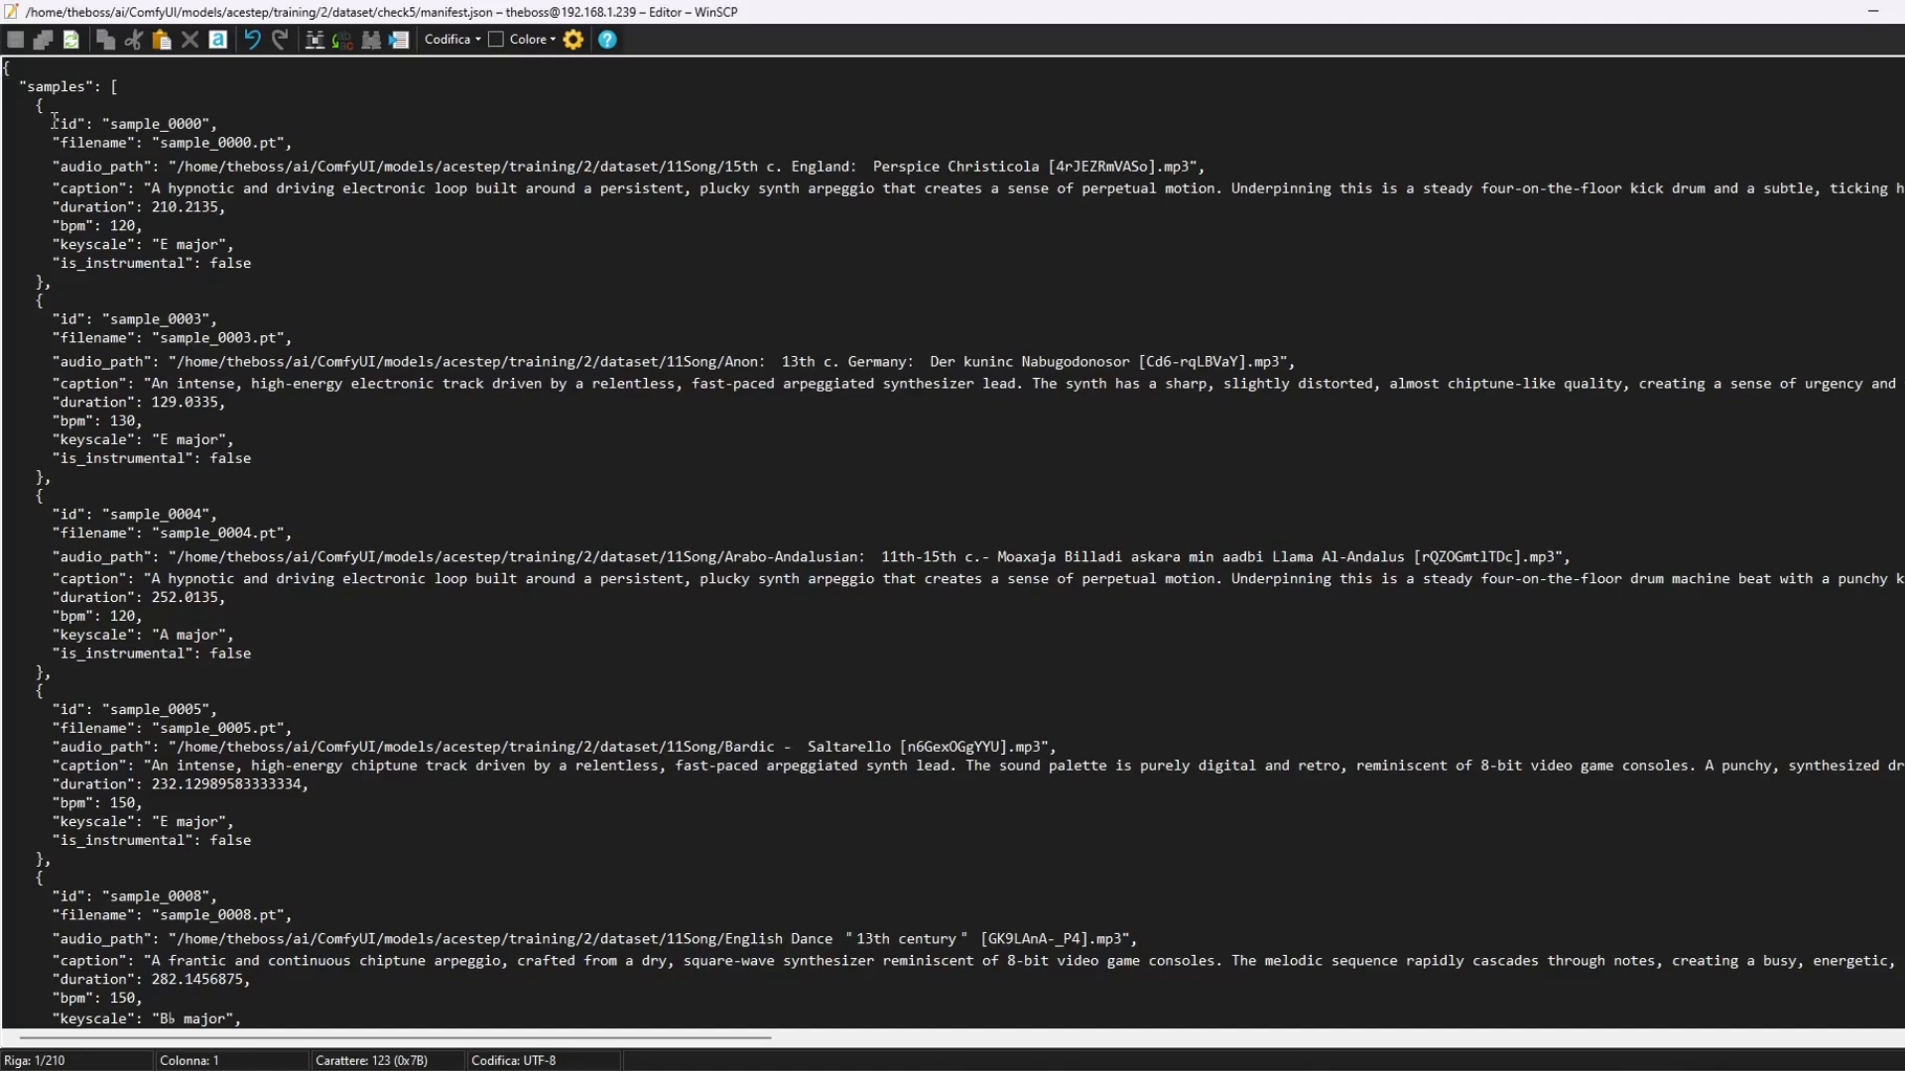
- Examine the sample entries in manifest.json, covering the bpm, keyscale, is_instrumental and audio_path fields, down through the rest of the list
left_click_drag(54, 121, 270, 269)
left_click_drag(47, 319, 256, 458)
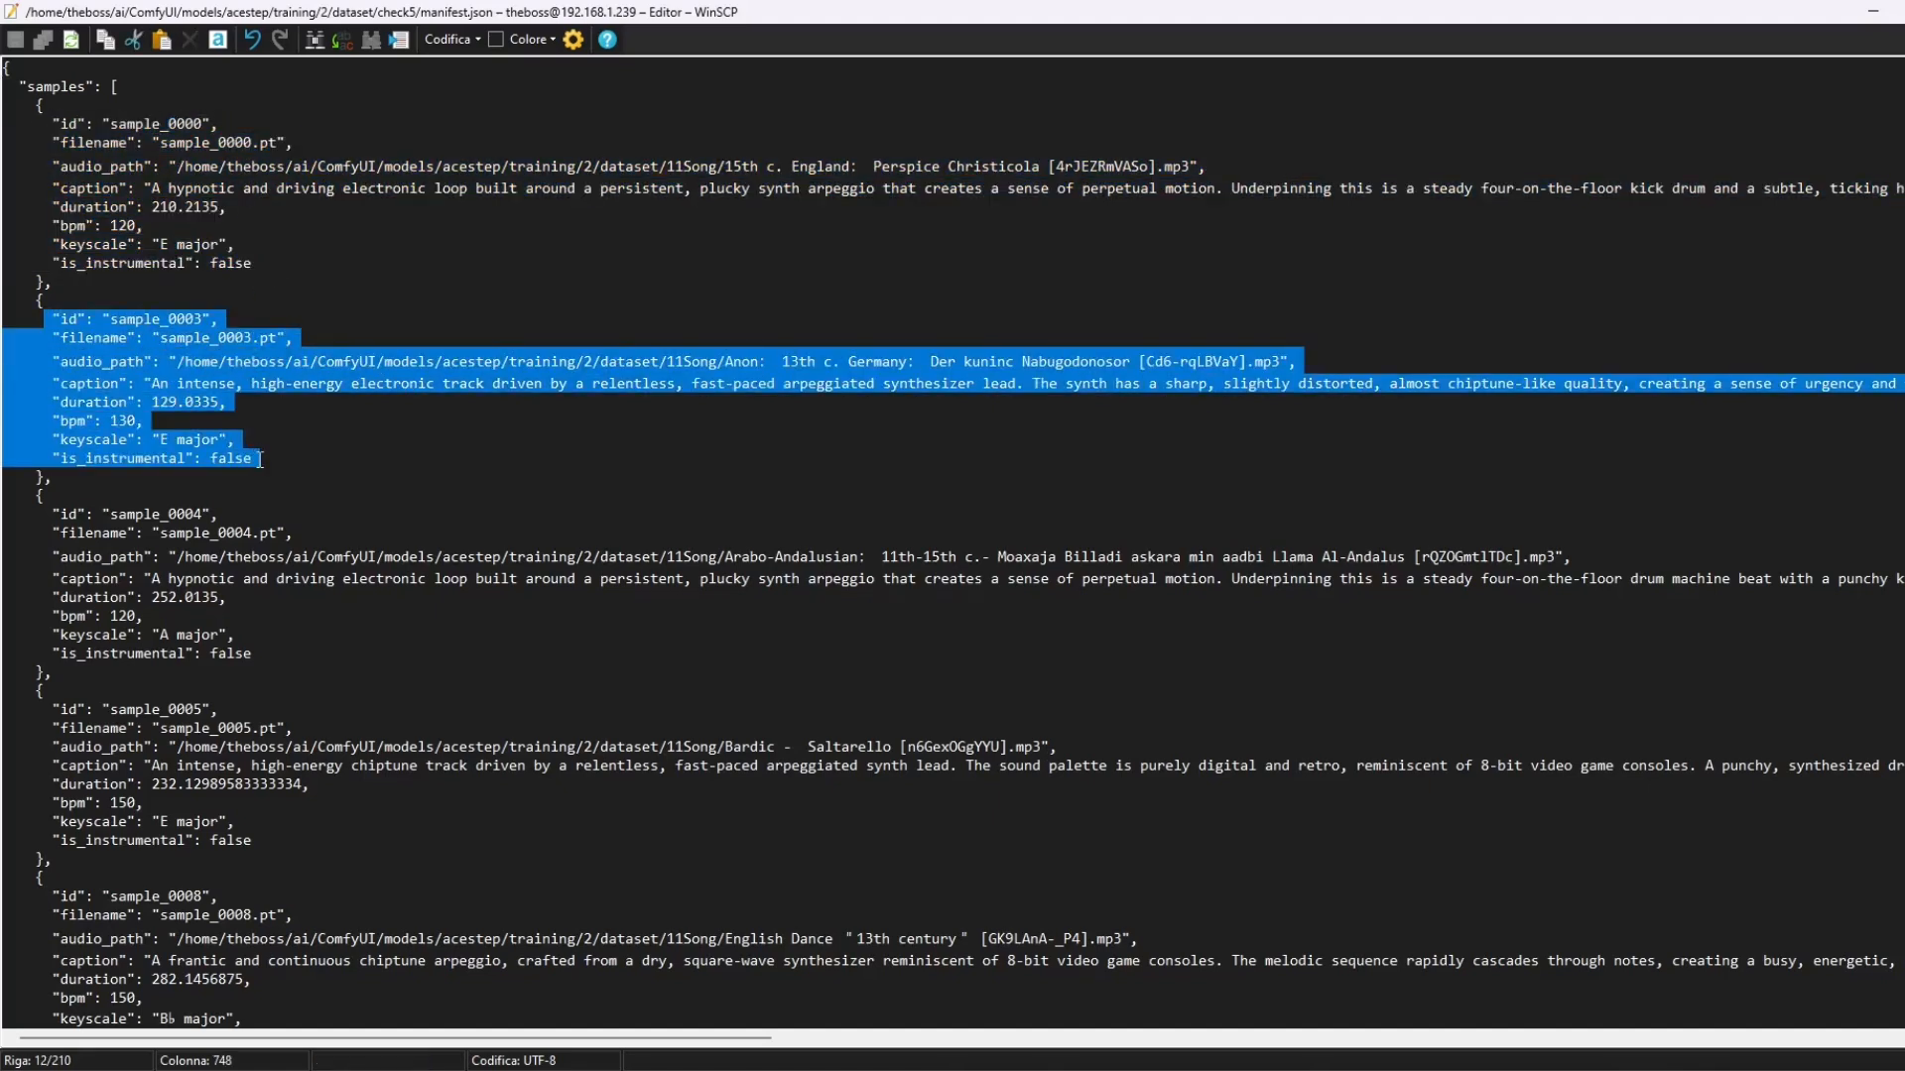
left_click_drag(34, 513, 290, 653)
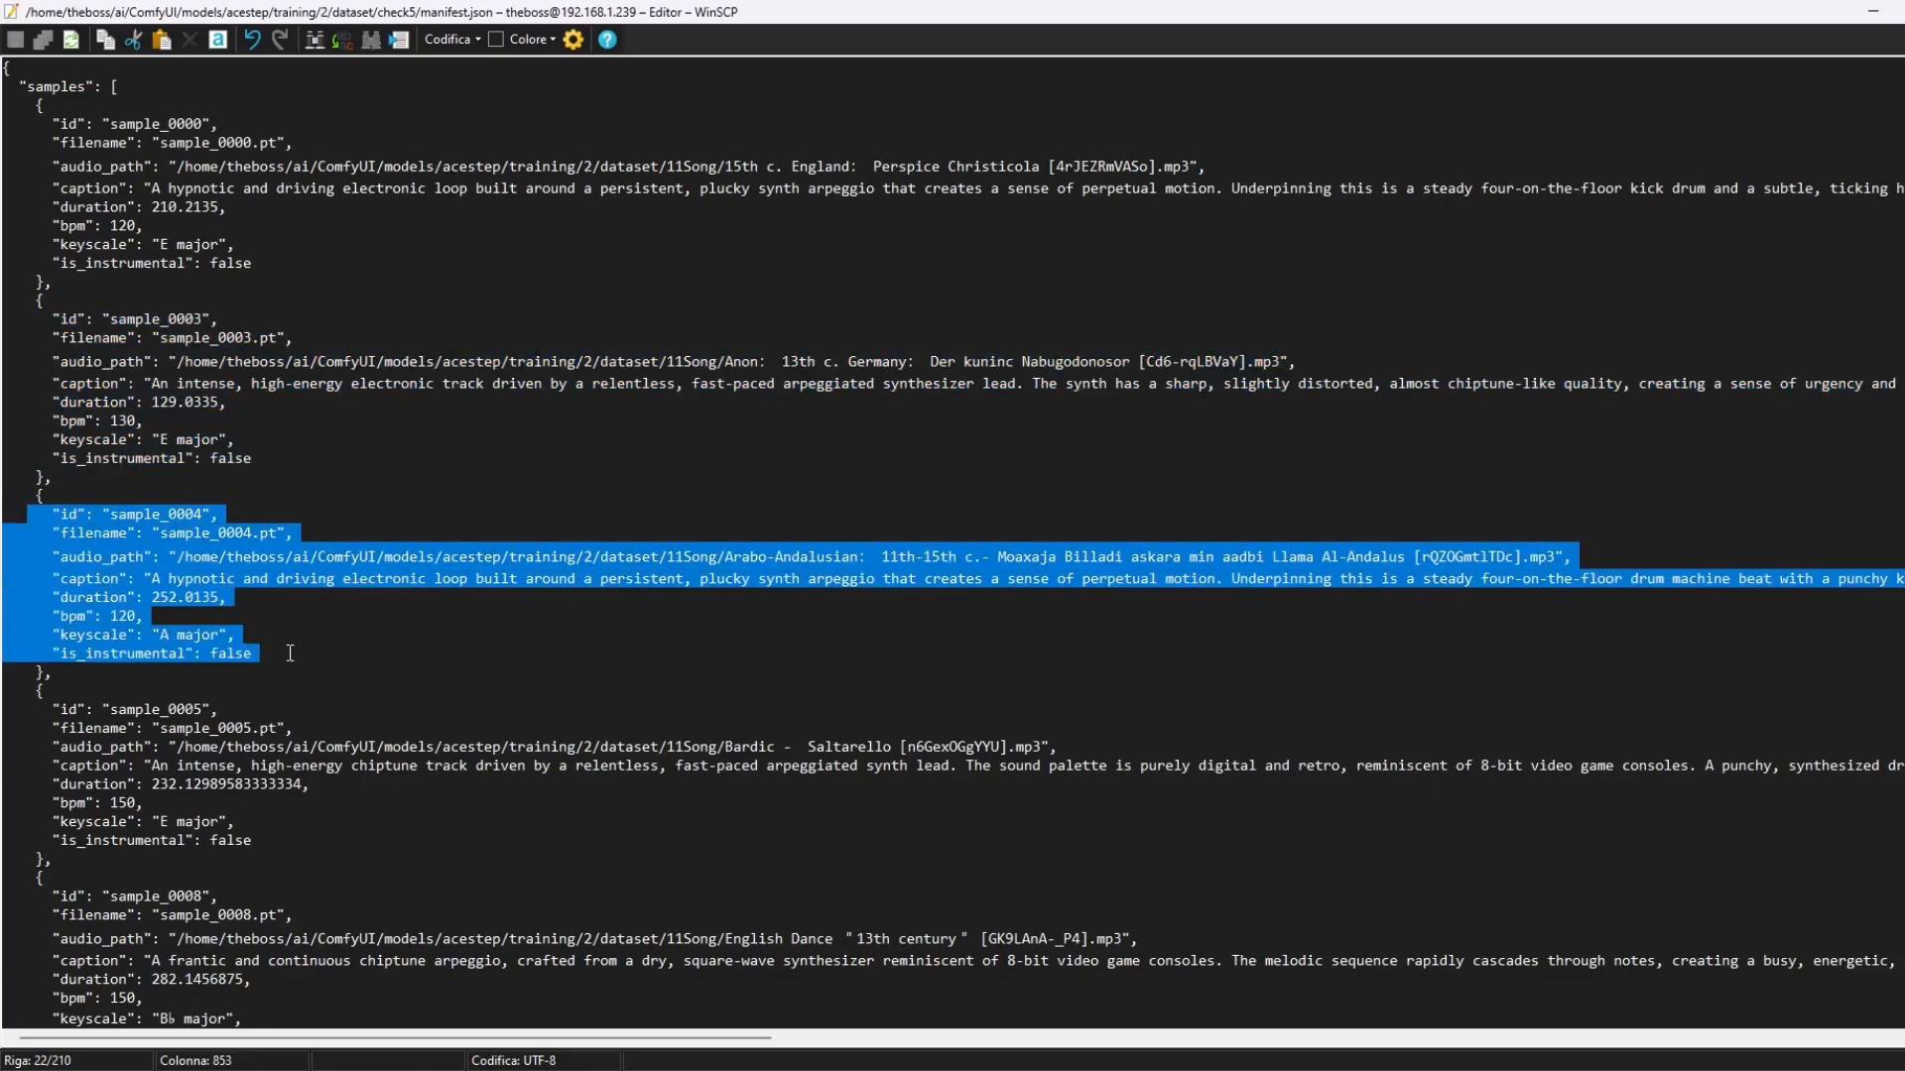
left_click(288, 651)
left_click_drag(40, 402, 174, 443)
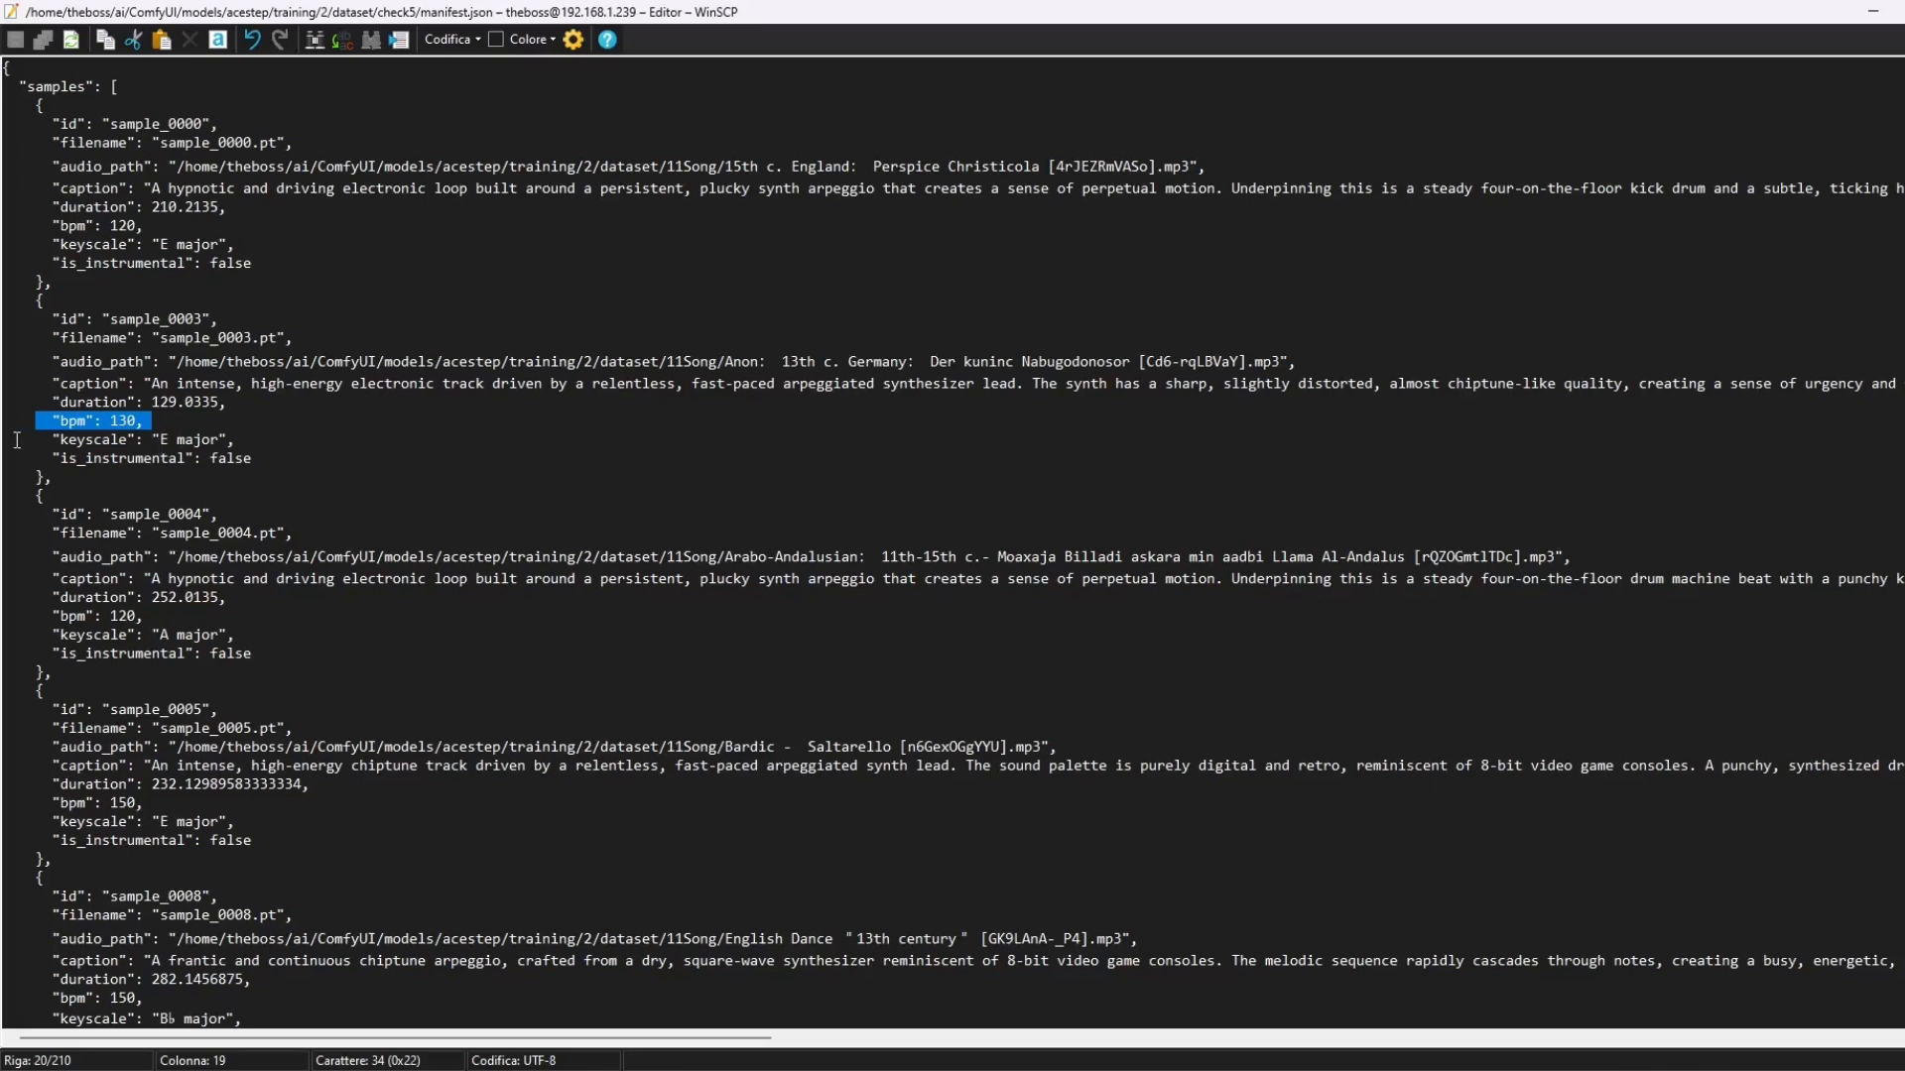
left_click_drag(17, 439, 317, 437)
left_click_drag(26, 459, 263, 458)
left_click(209, 266)
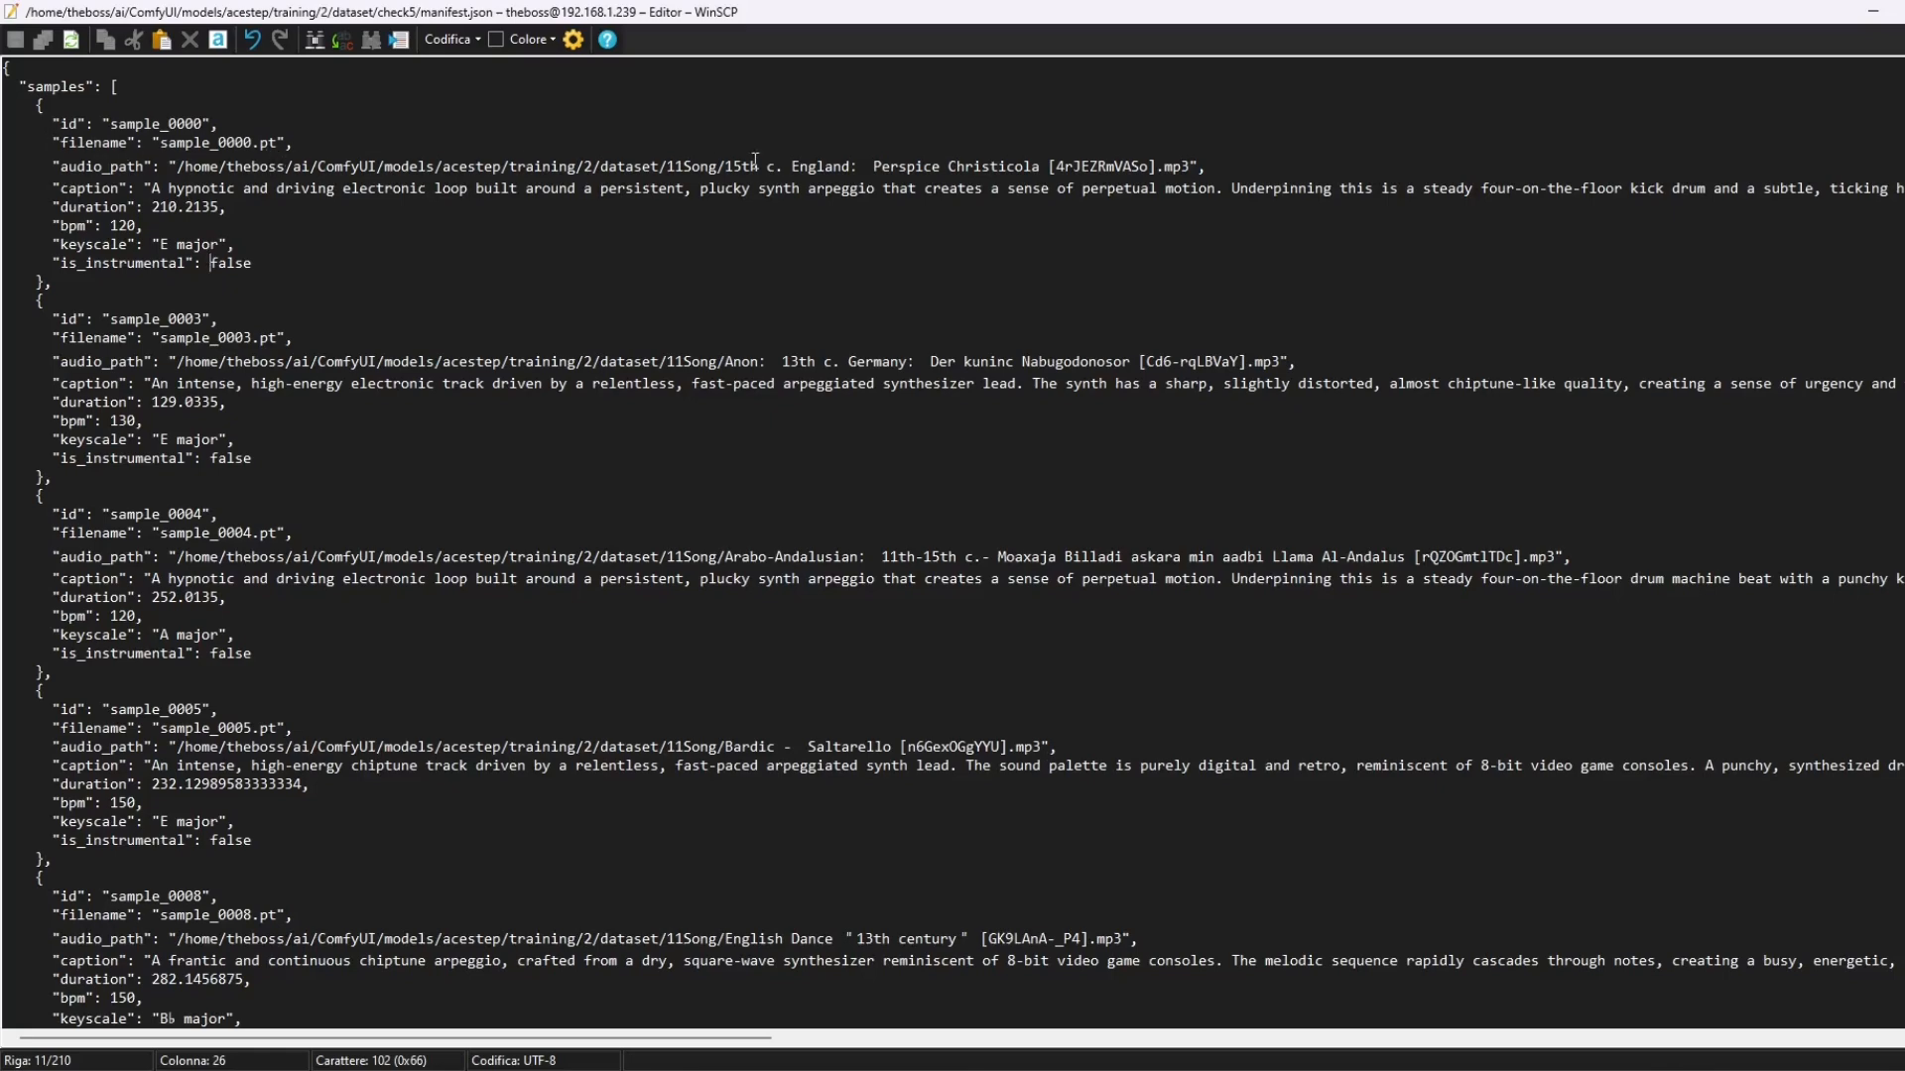
left_click_drag(1212, 166, 84, 165)
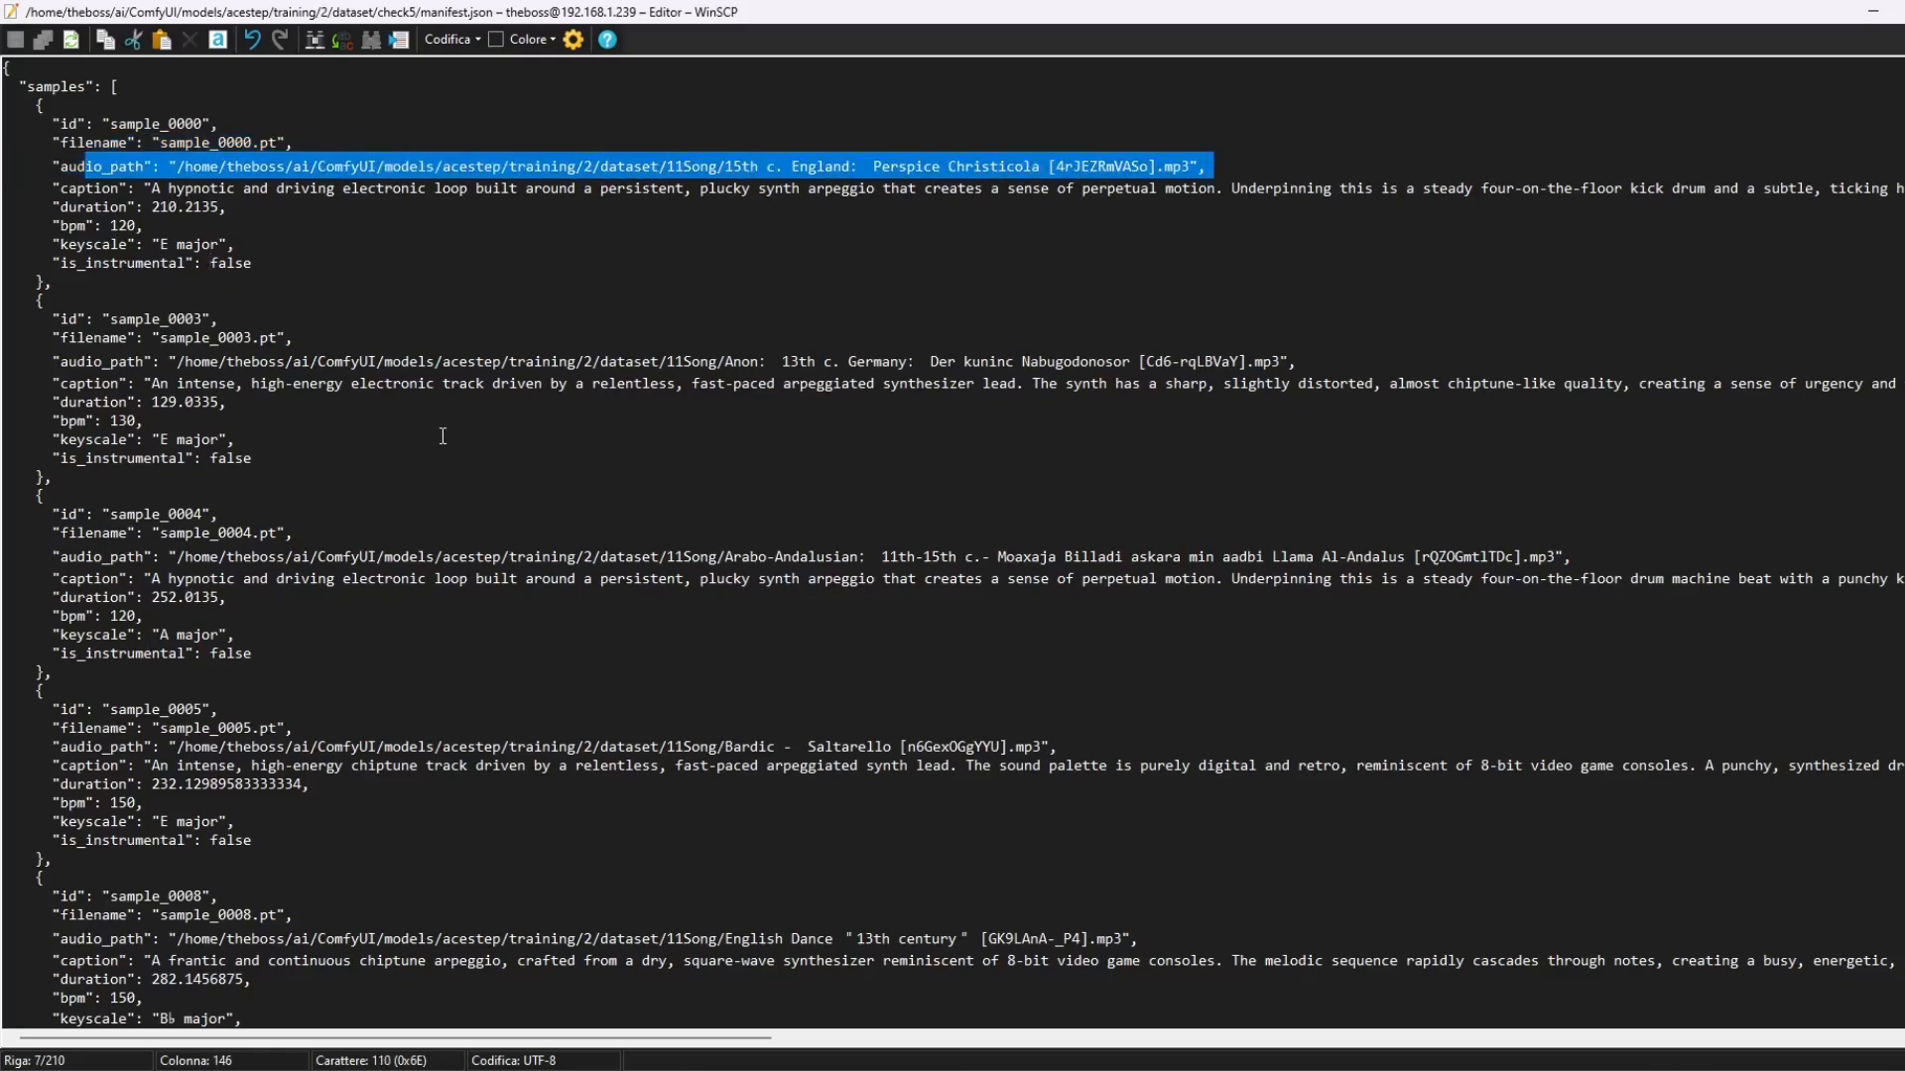
left_click(499, 434)
scroll(499, 435, "down", 9)
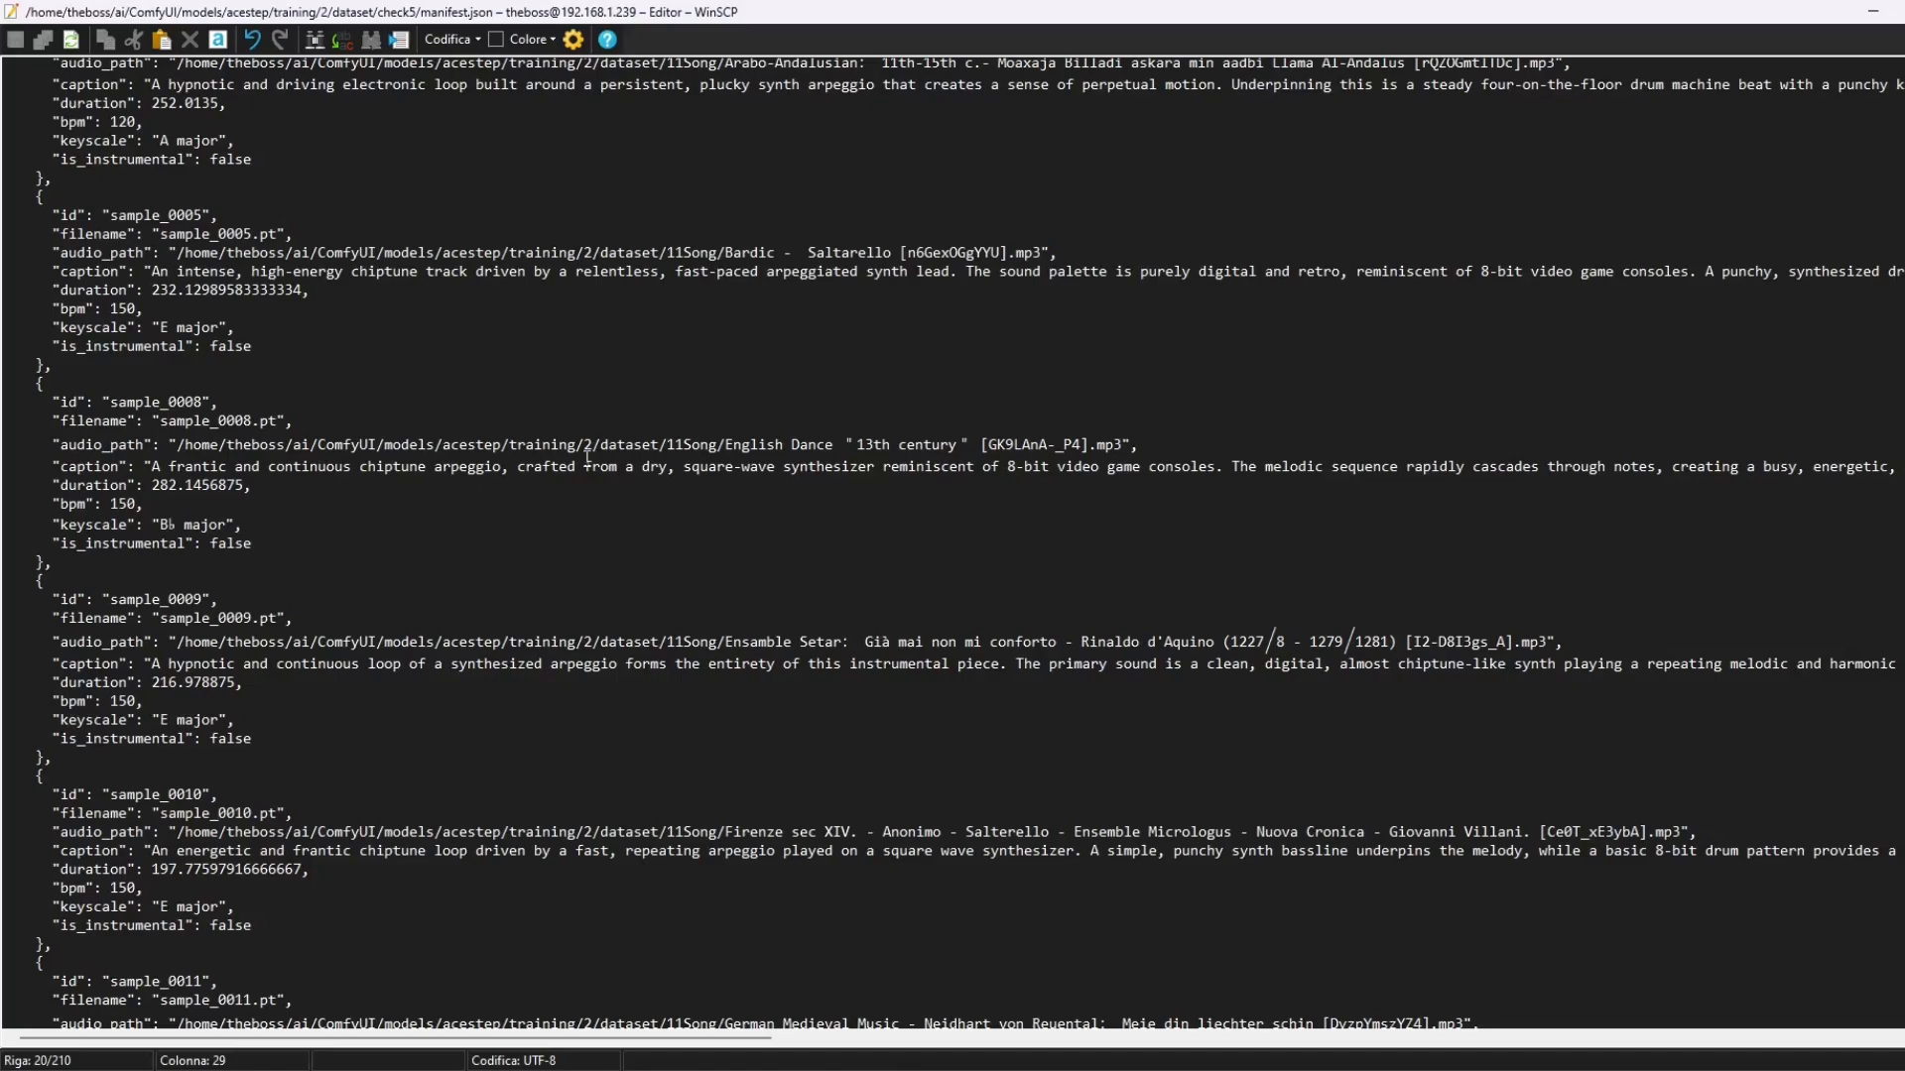
scroll(586, 482, "down", 4)
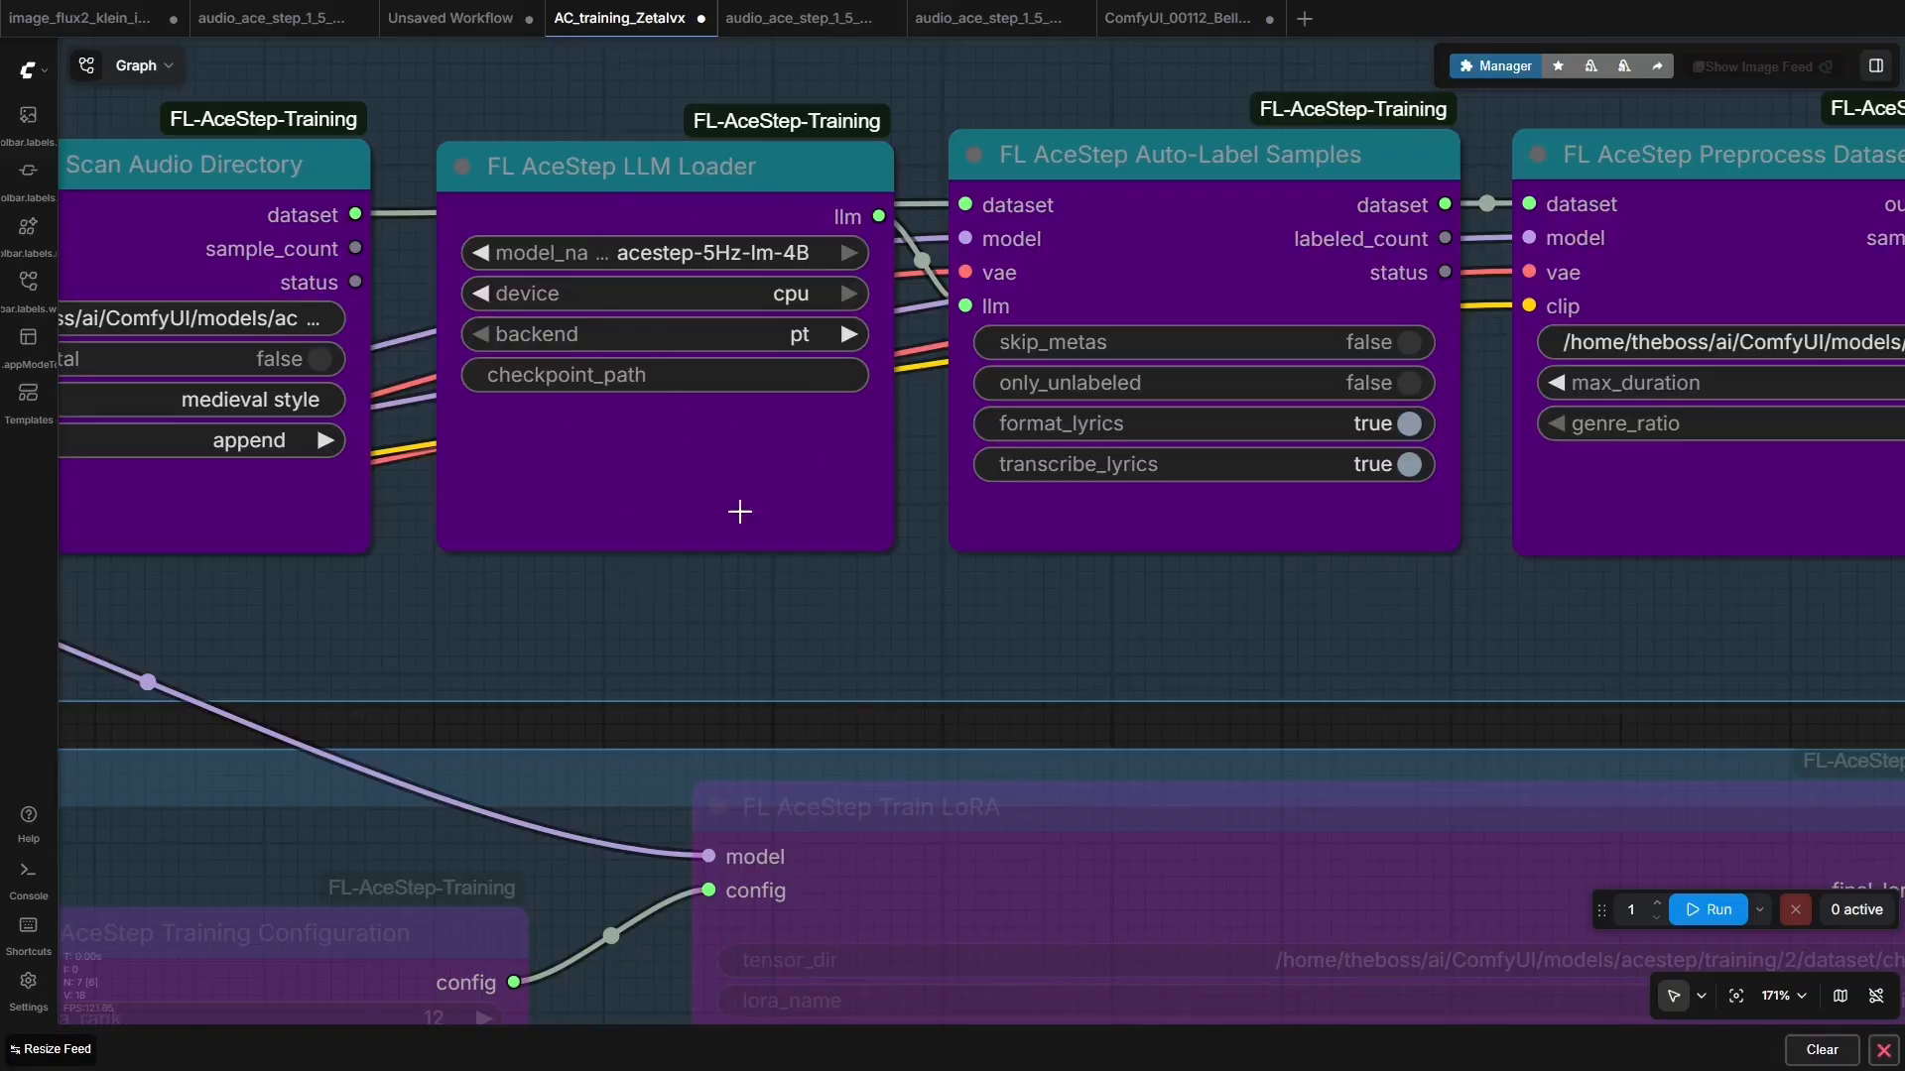
- Check the model selection in the FL AceStep LLM Loader and the full output path in the FL AceStep Preprocess Dataset node
left_click(682, 255)
left_click_drag(1565, 728, 748, 723)
left_click(943, 344)
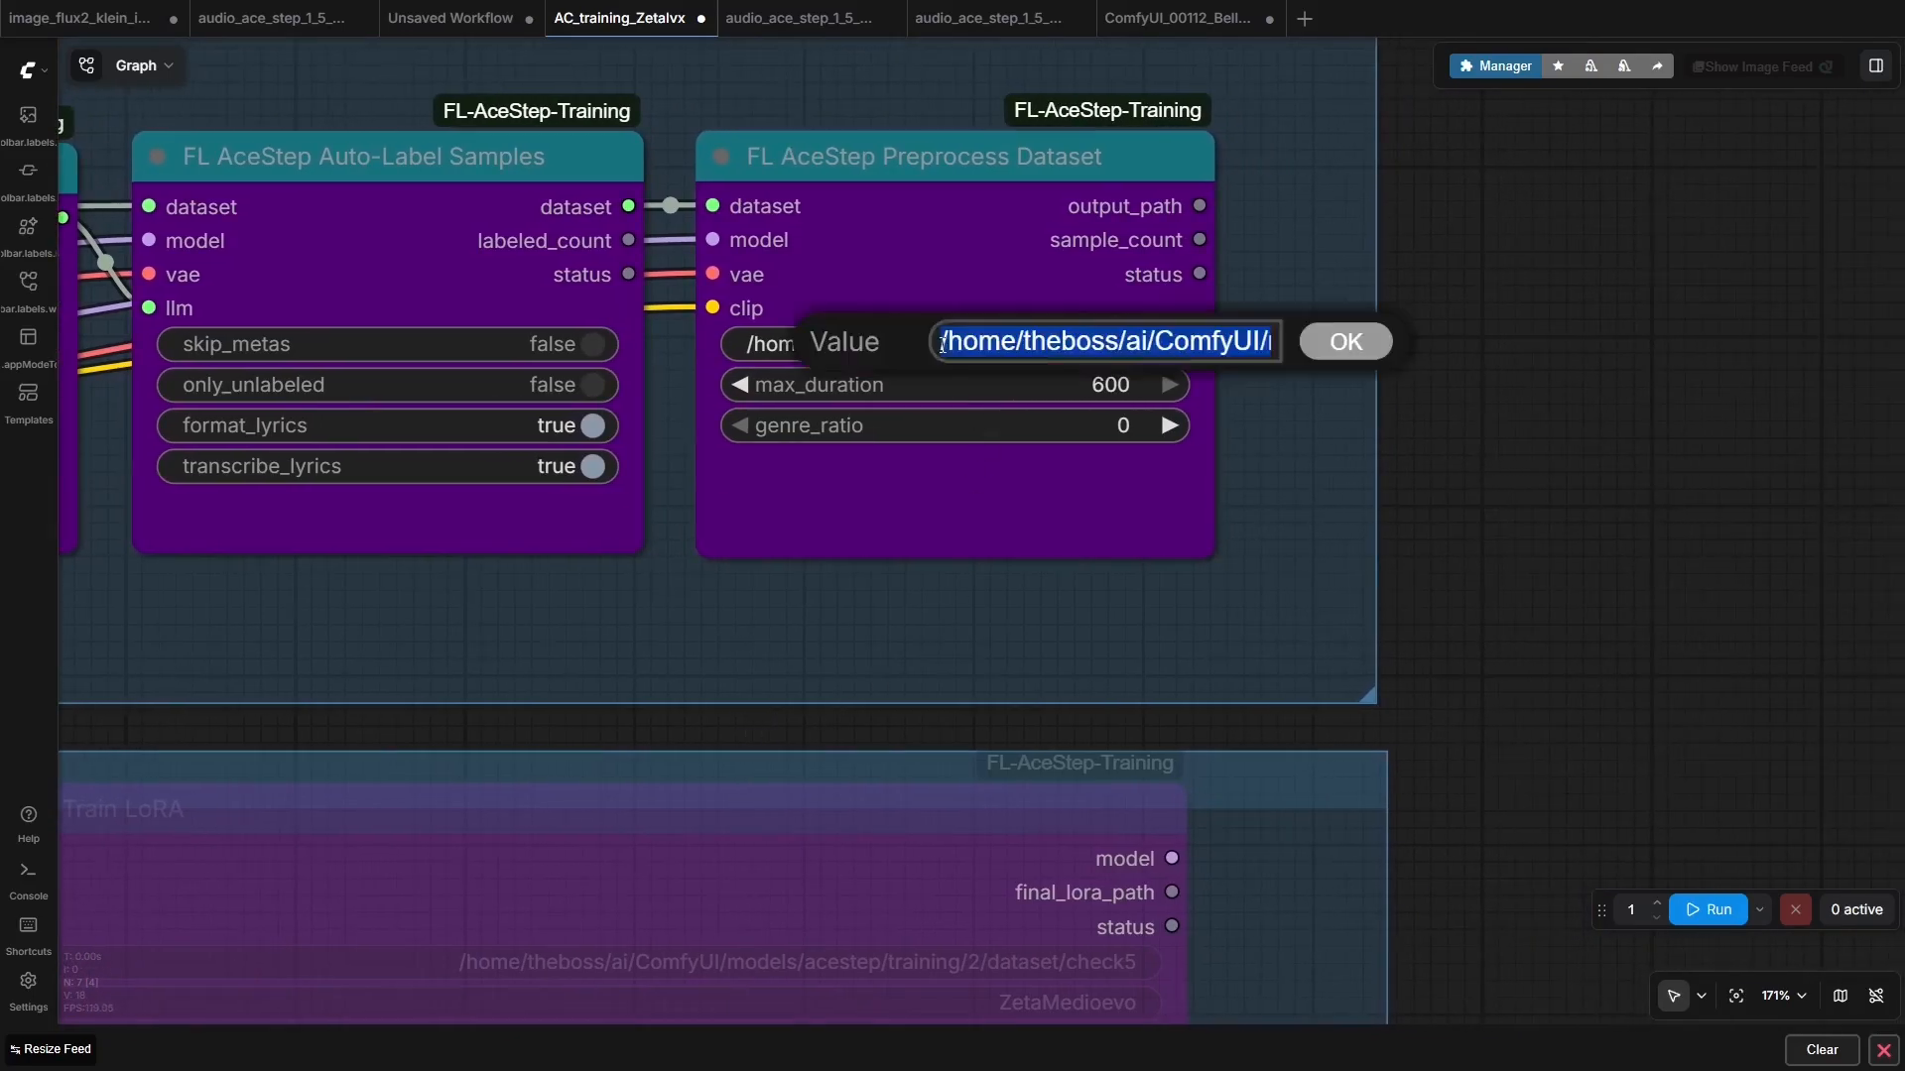
left_click(1138, 344)
left_click_drag(1118, 344, 1307, 355)
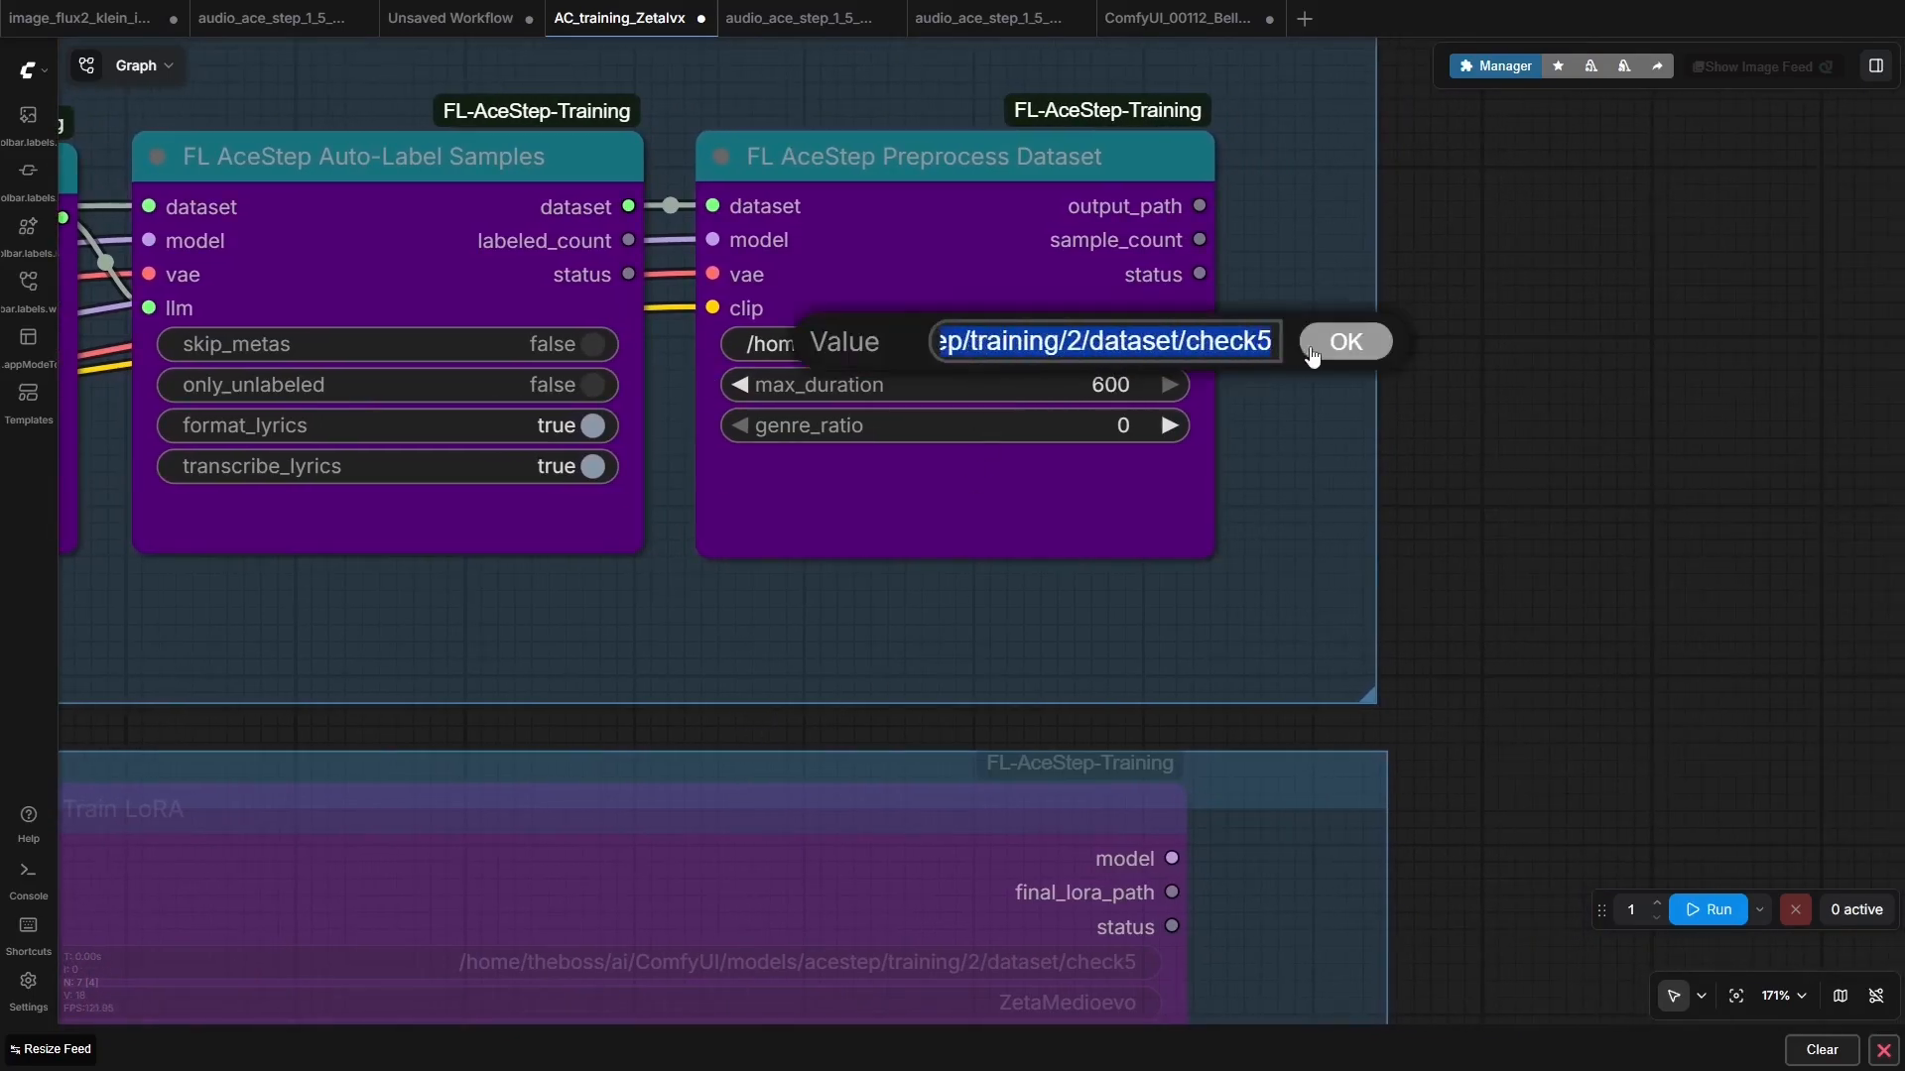
left_click_drag(1032, 341, 1456, 340)
left_click(1450, 341)
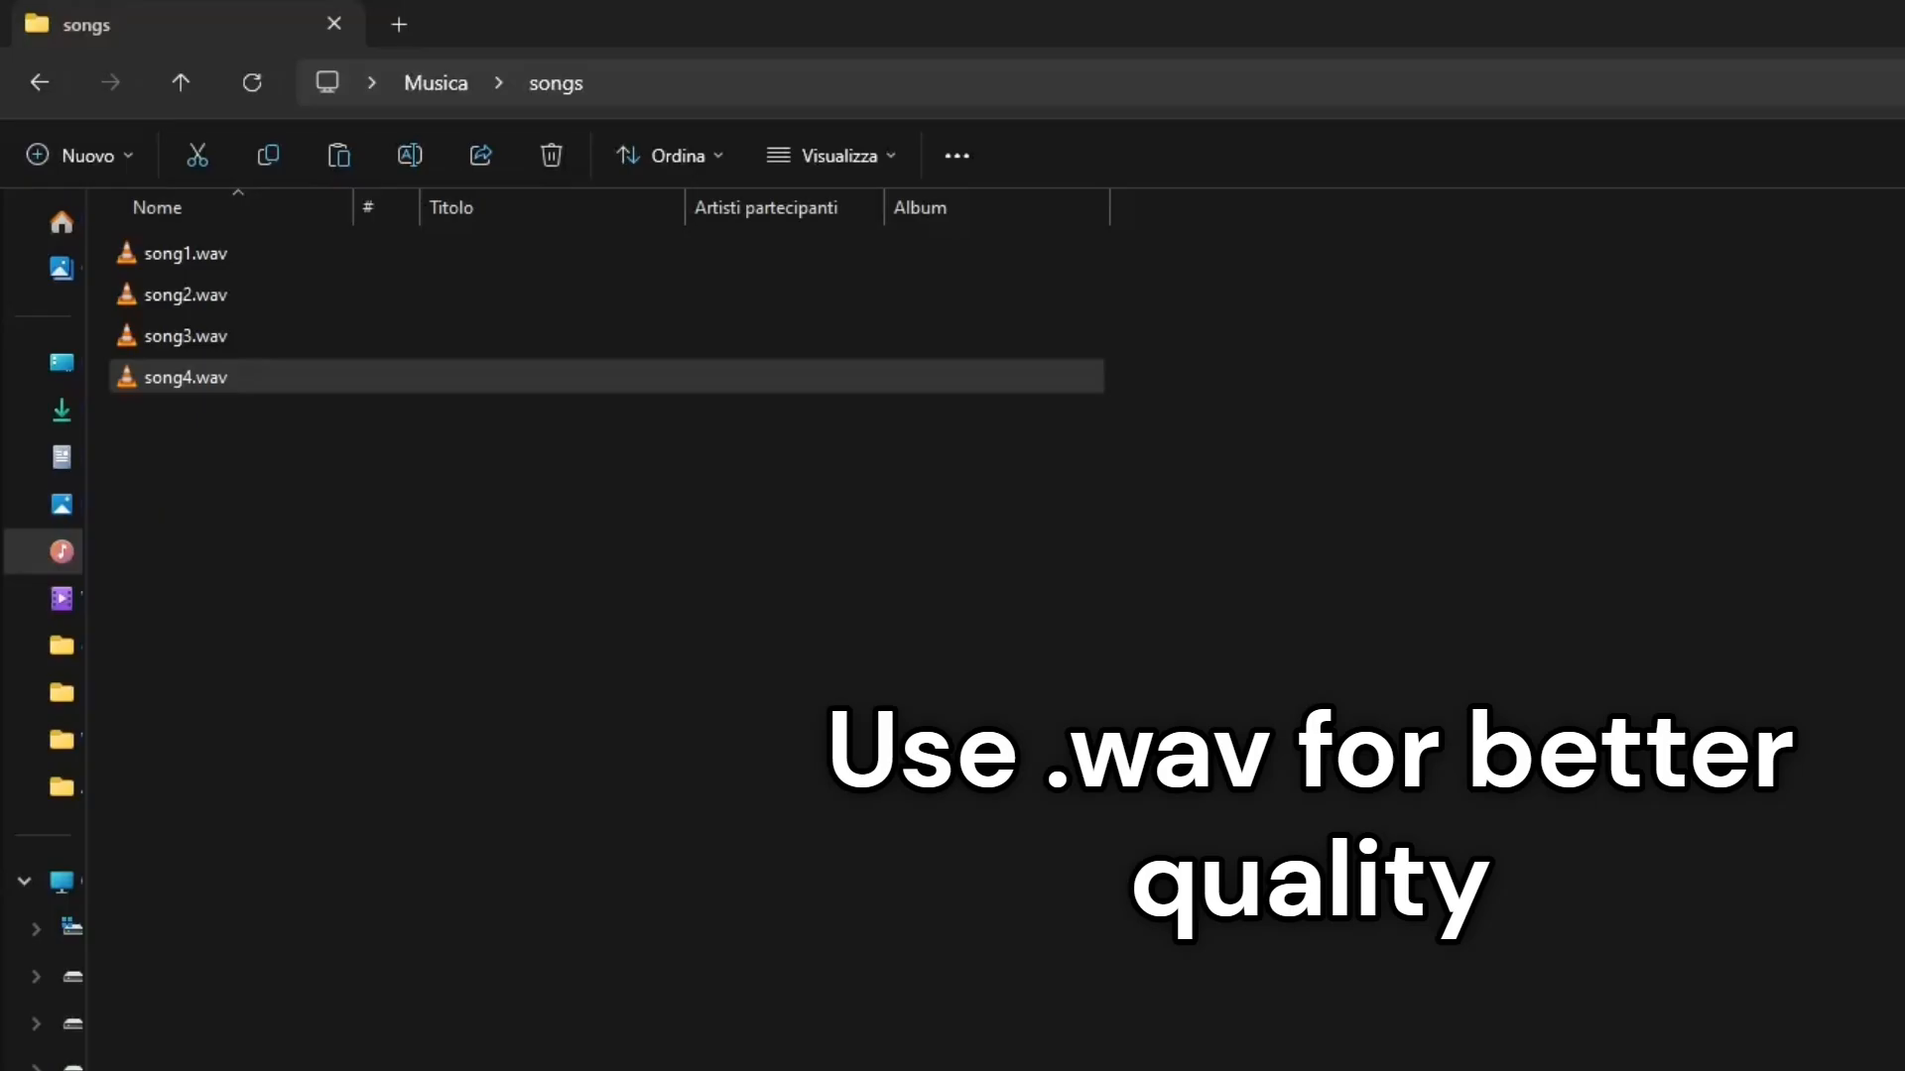
- Highlight all four WAV files, song1 to song4, in the songs folder and clear the selection
left_click(1411, 645)
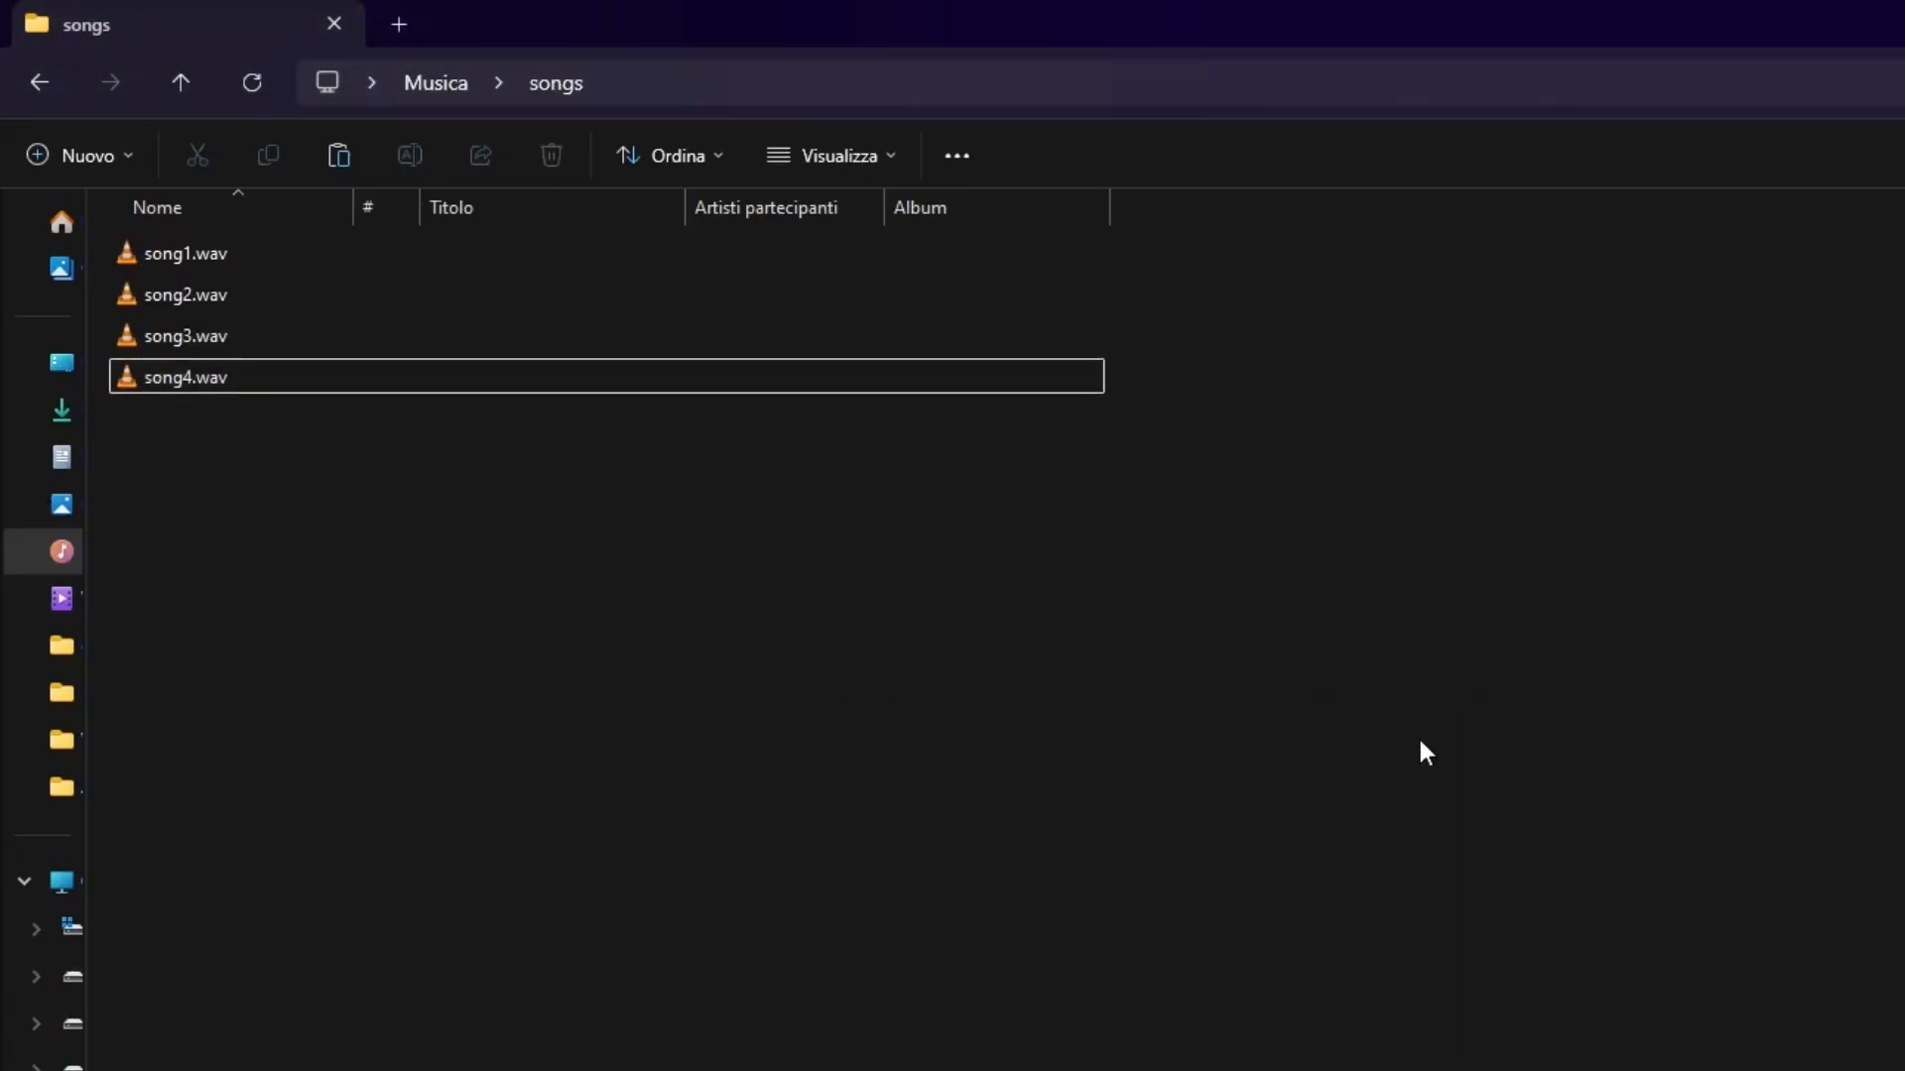
left_click_drag(396, 497, 59, 222)
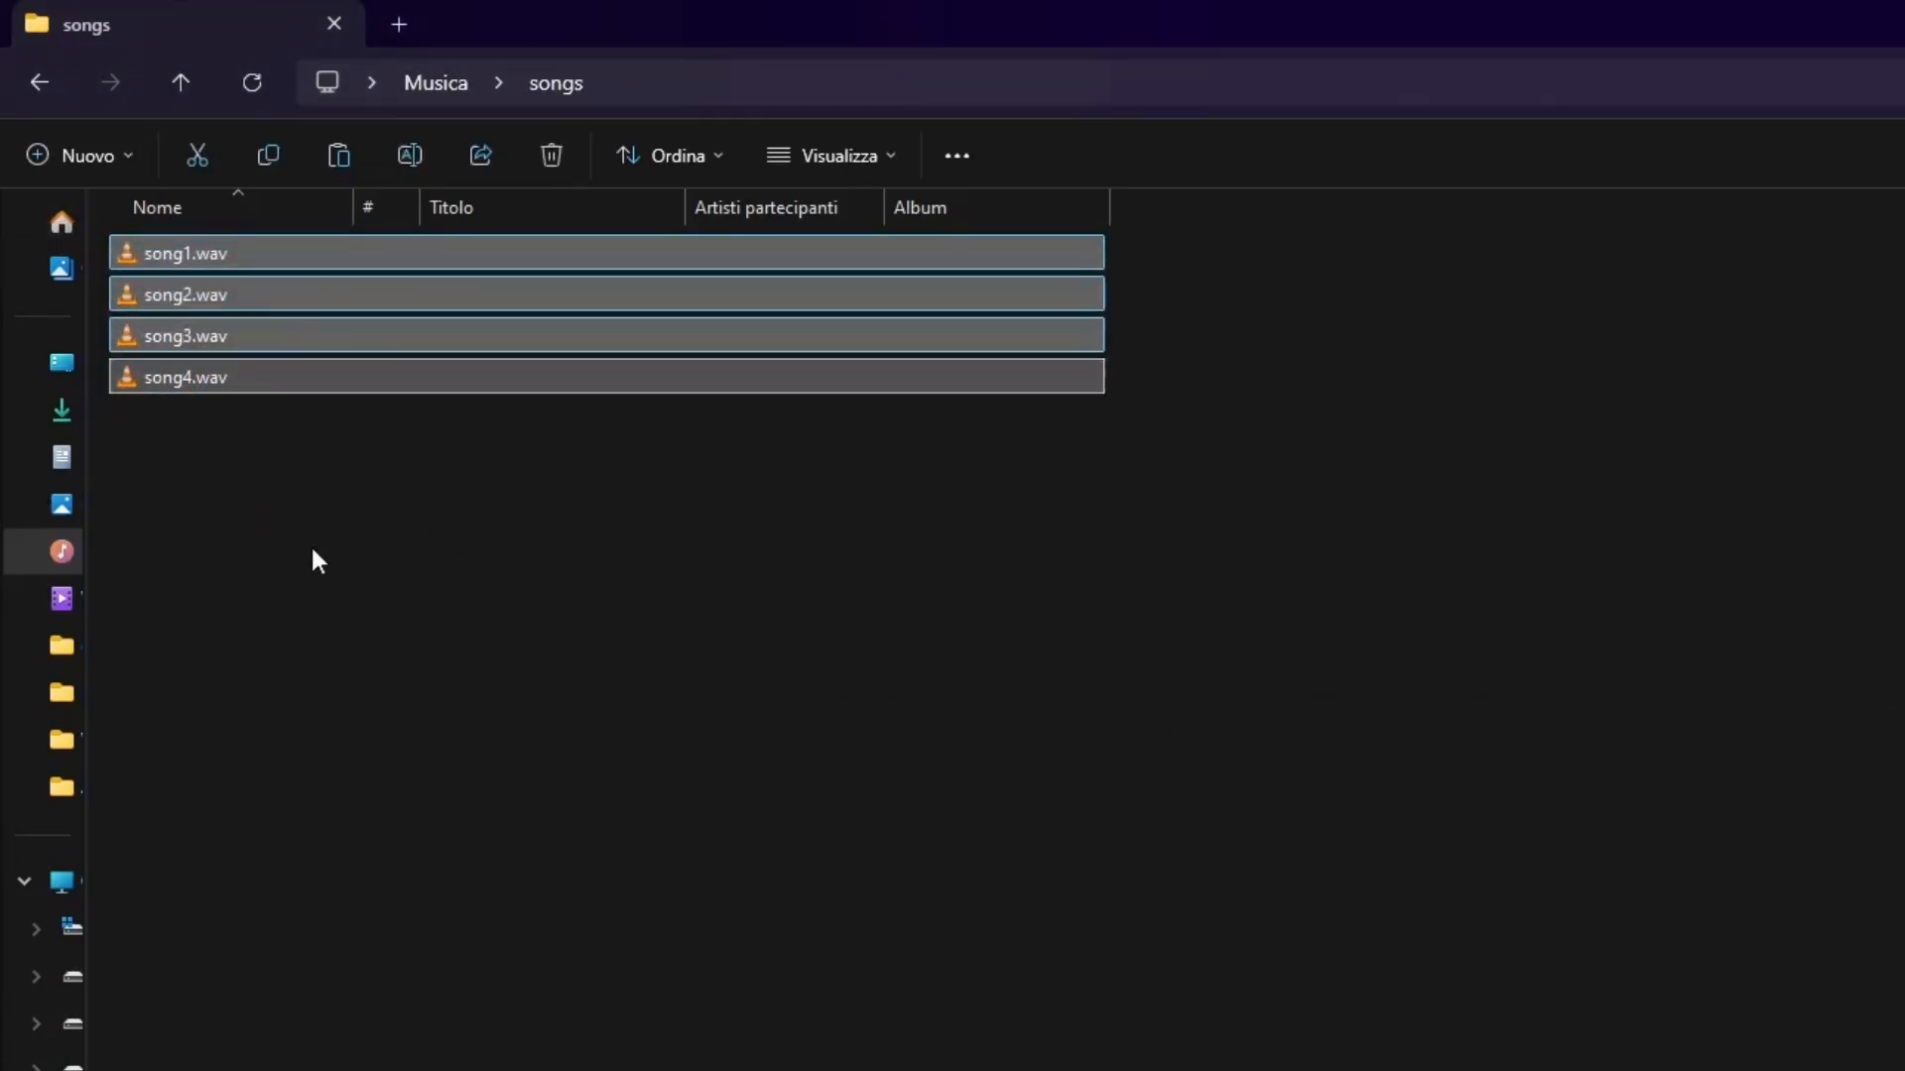
left_click(428, 444)
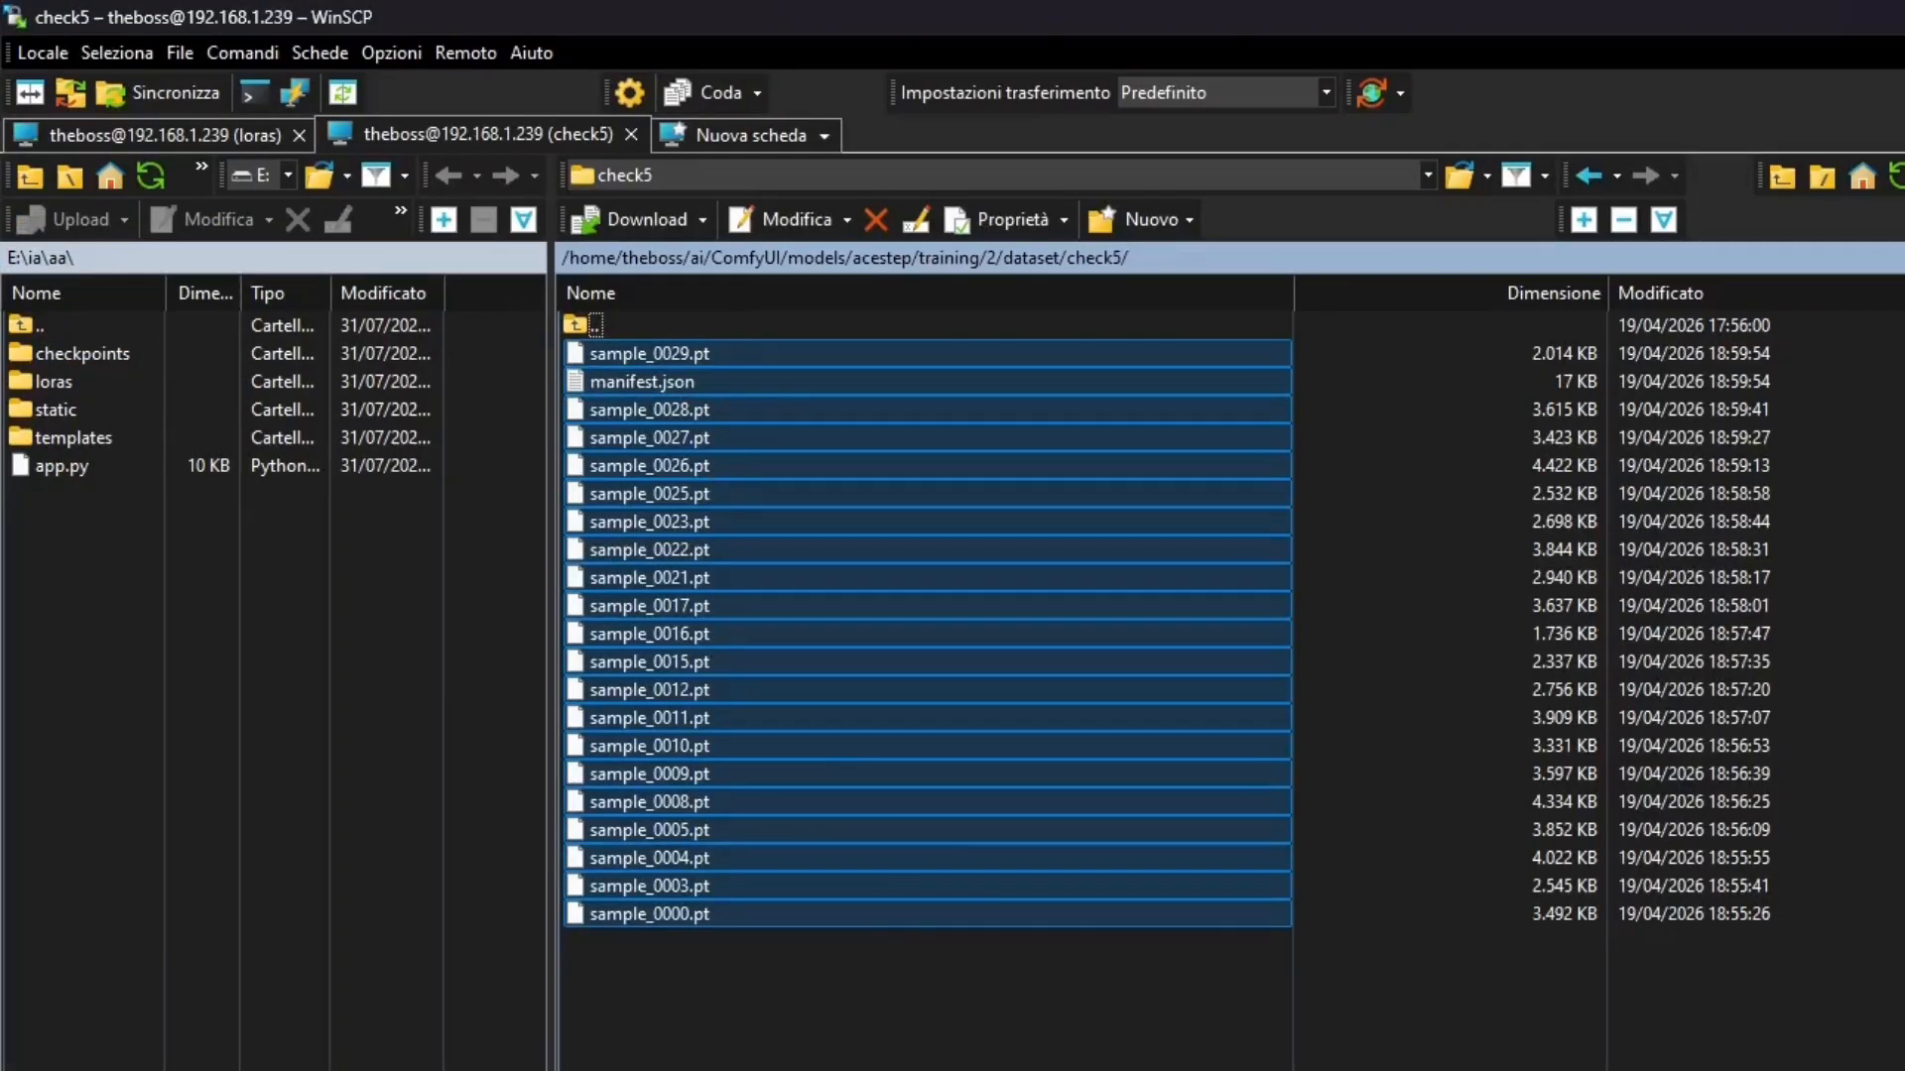
- Open manifest.json from the check5 dataset folder and examine its first three sample entries
double_click(667, 381)
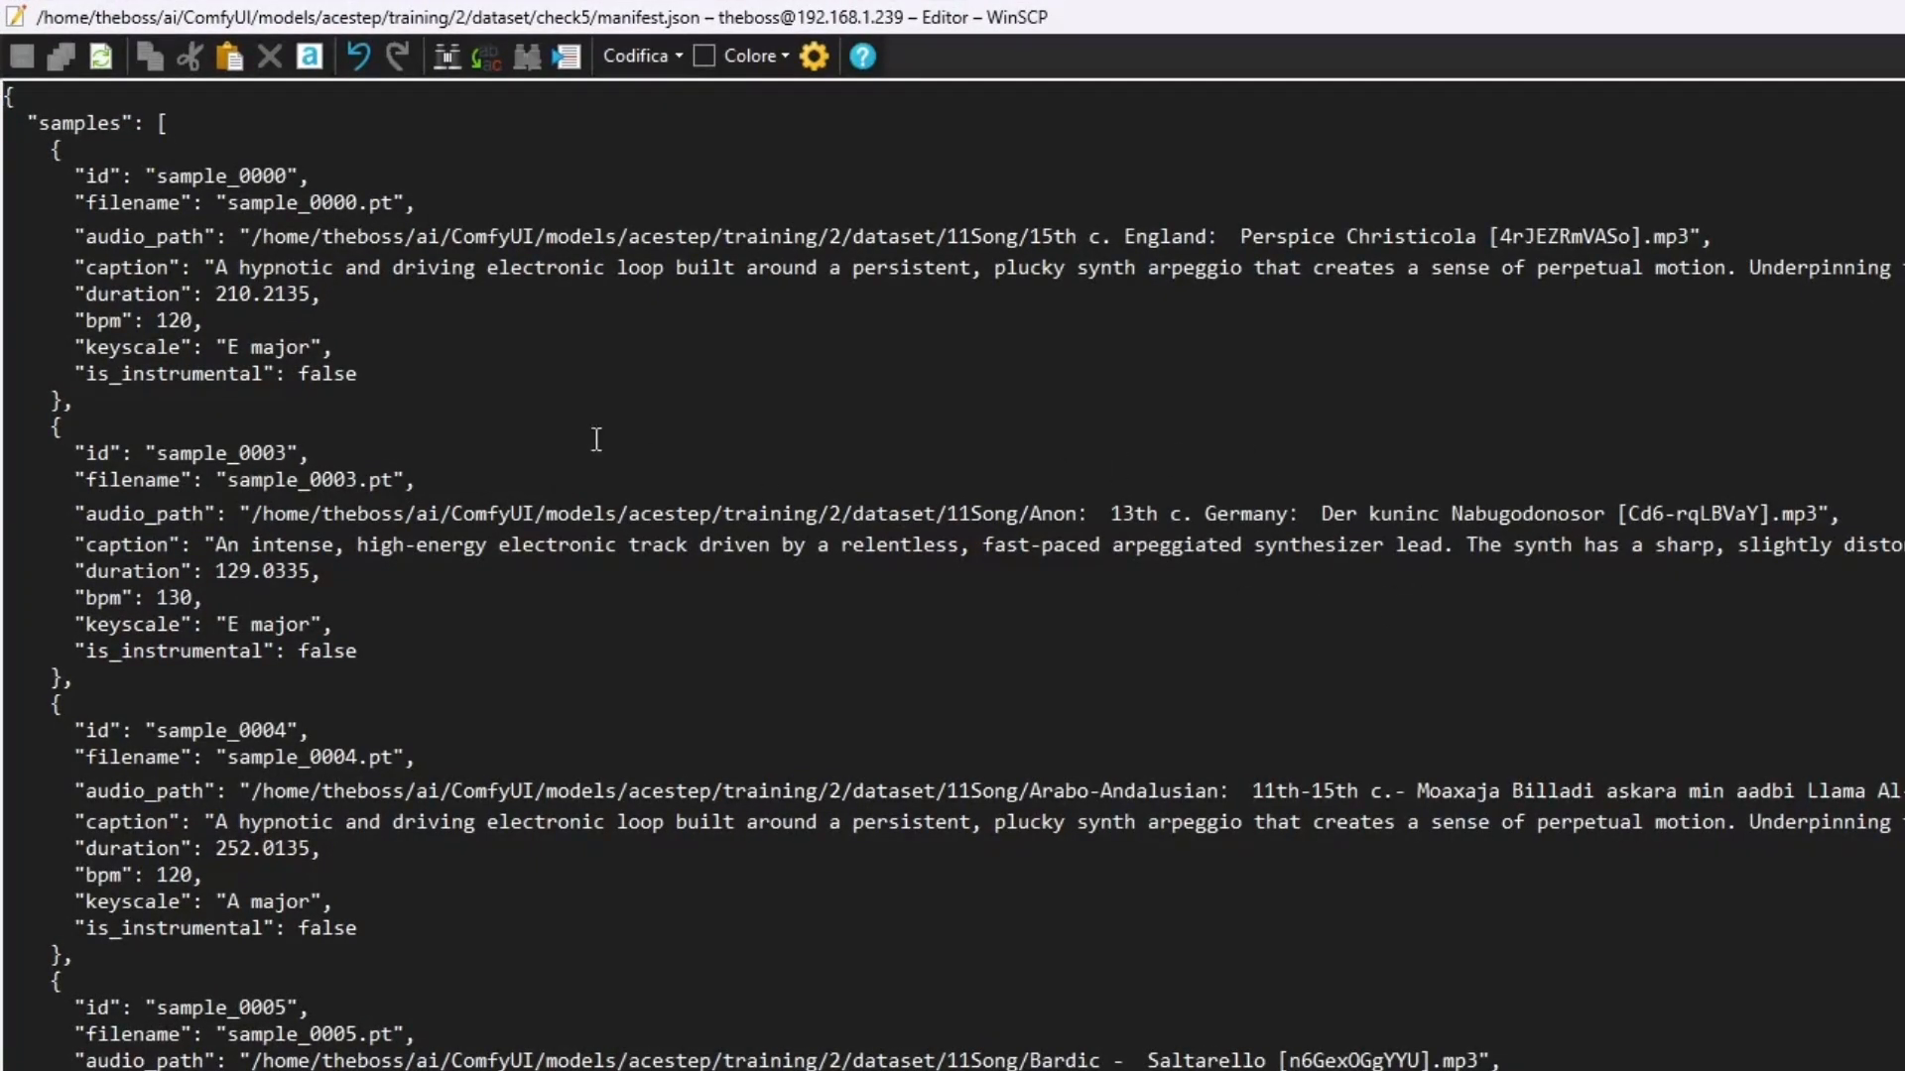
left_click_drag(75, 176, 386, 382)
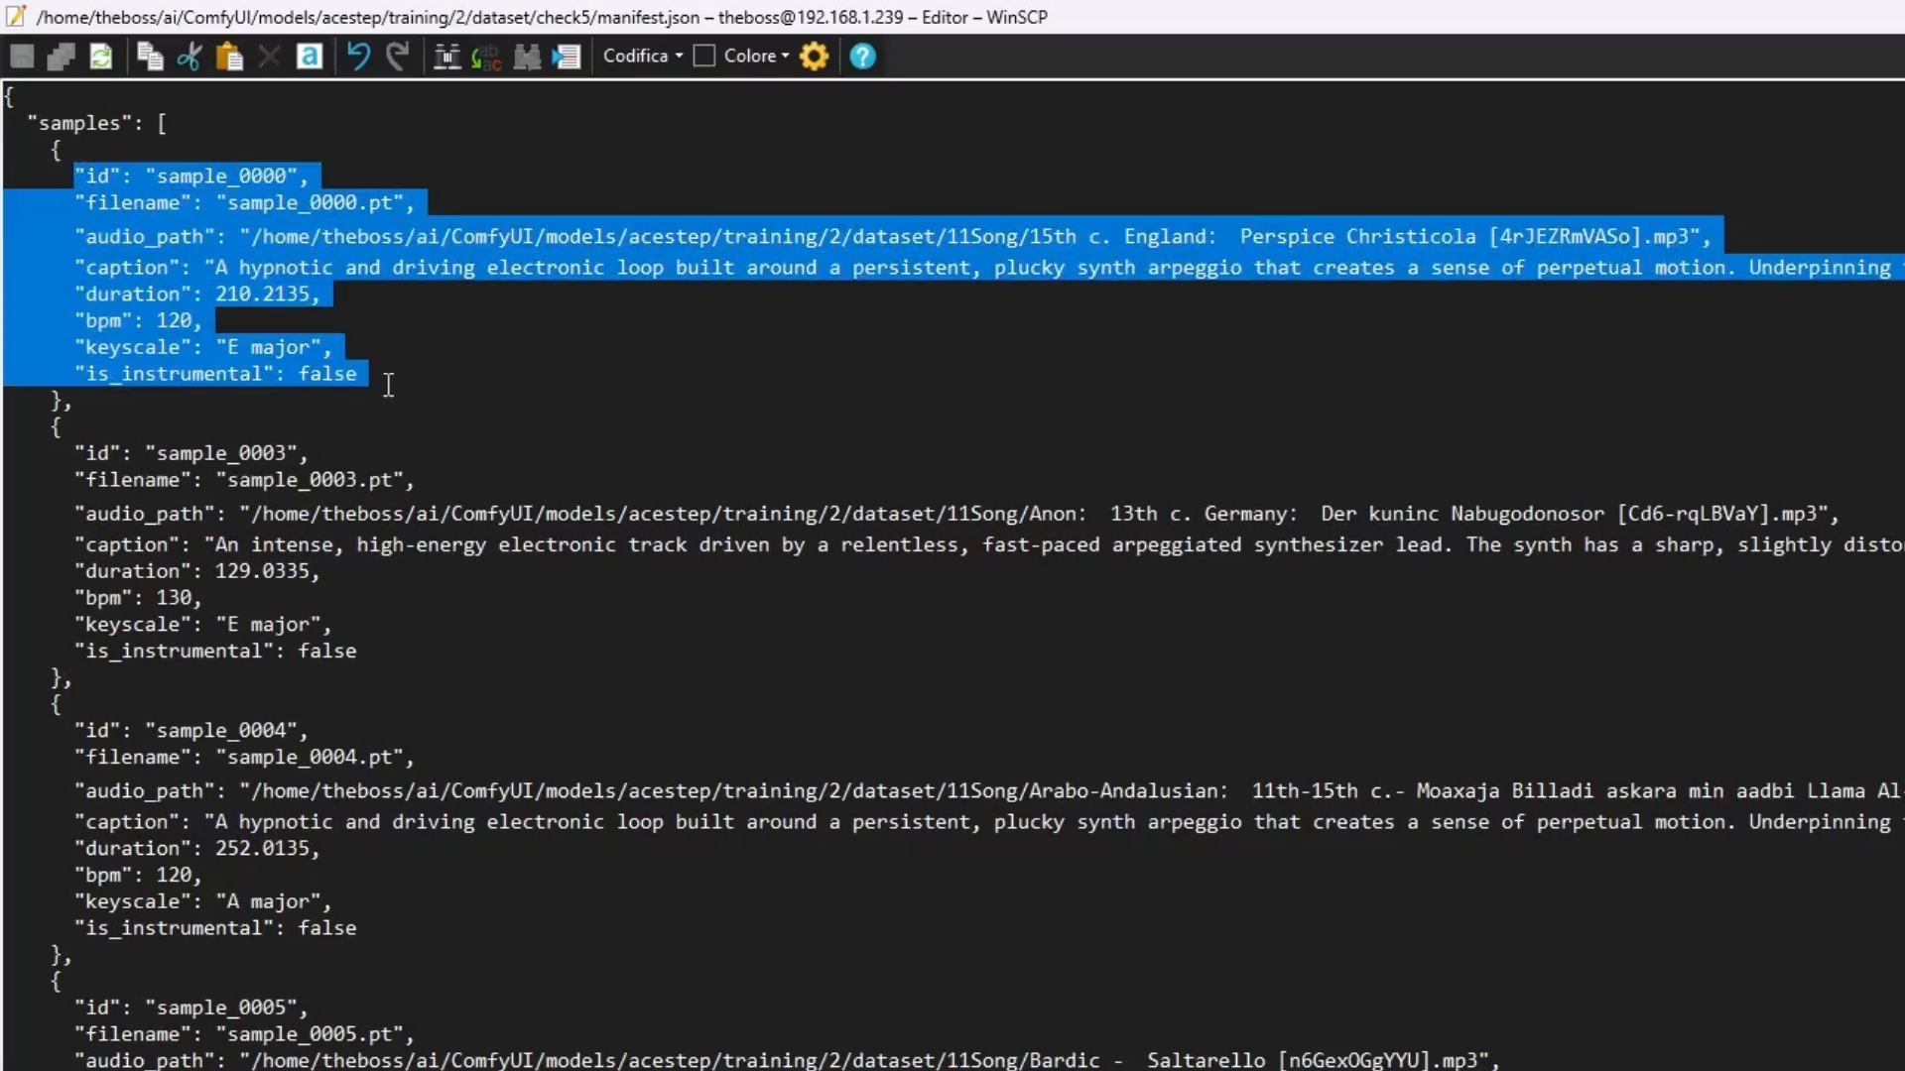
left_click_drag(67, 451, 364, 652)
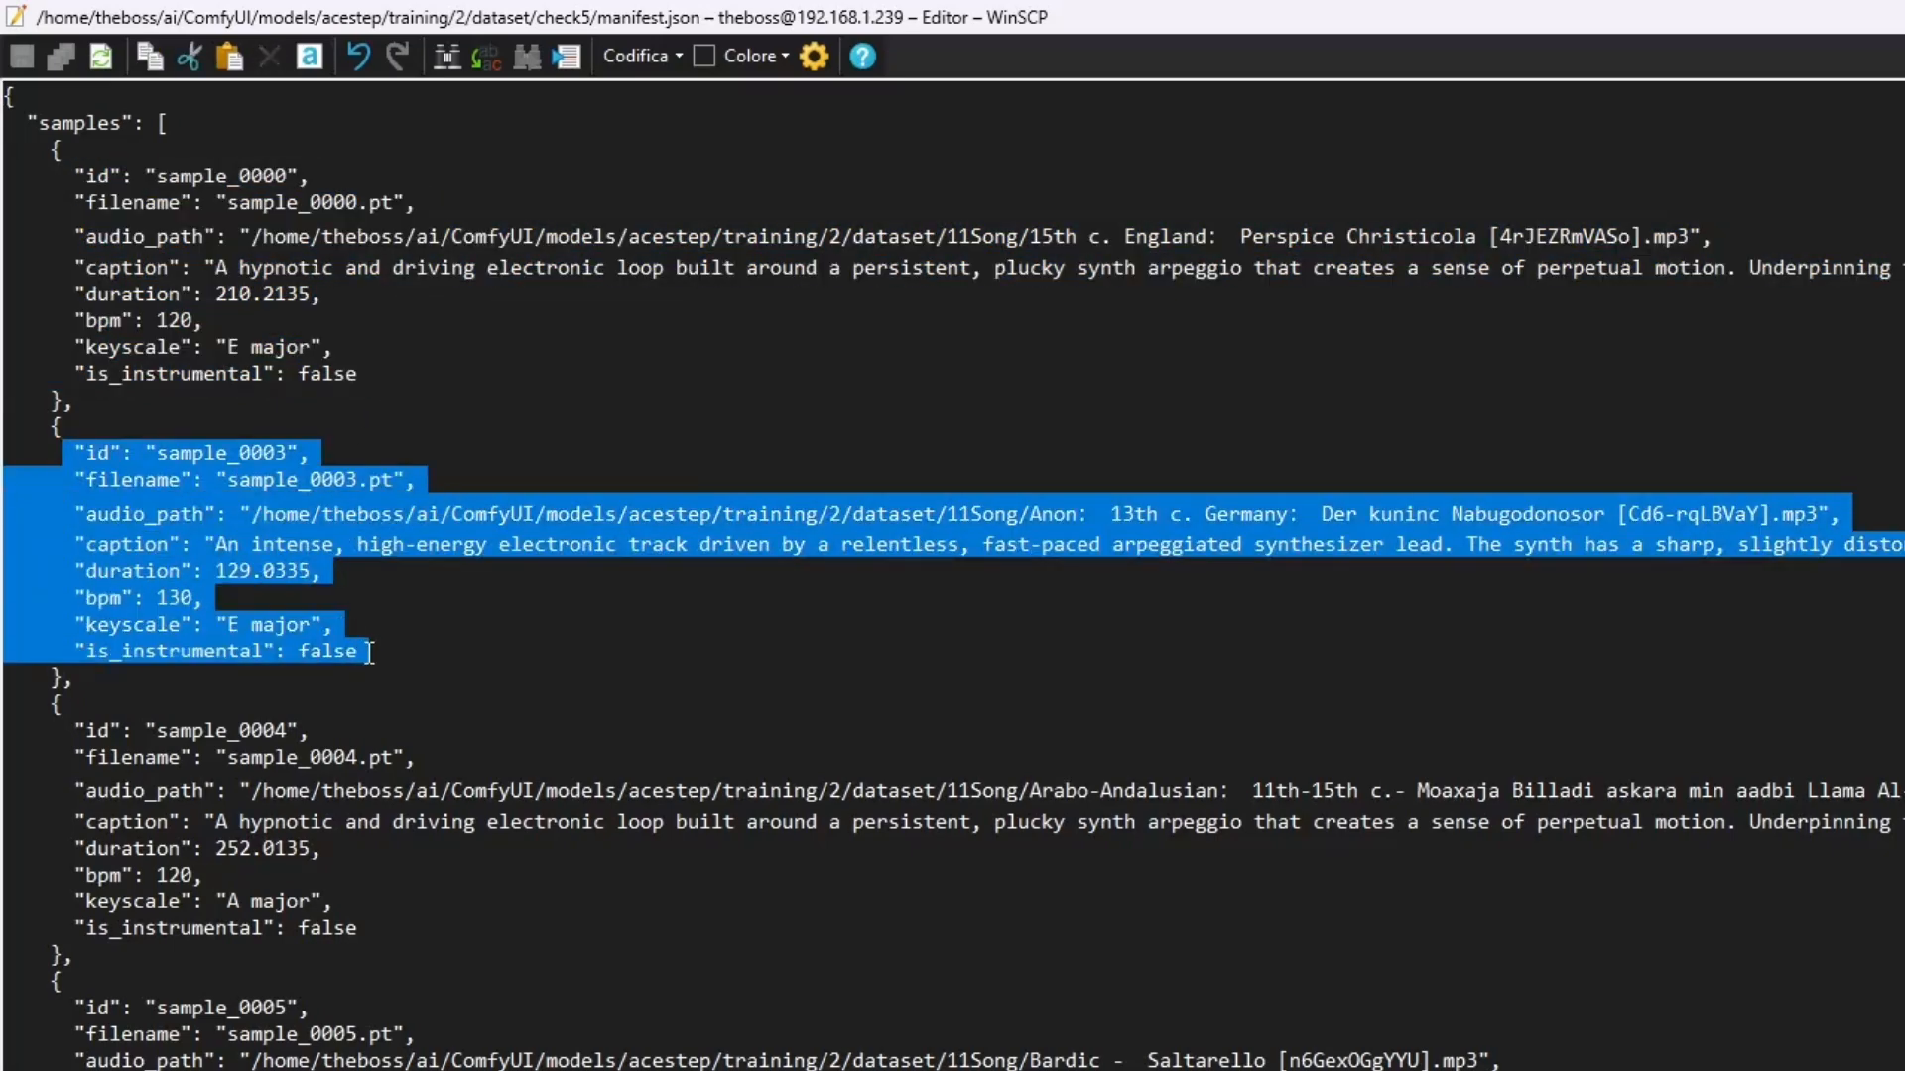
left_click_drag(45, 731, 411, 927)
left_click(411, 938)
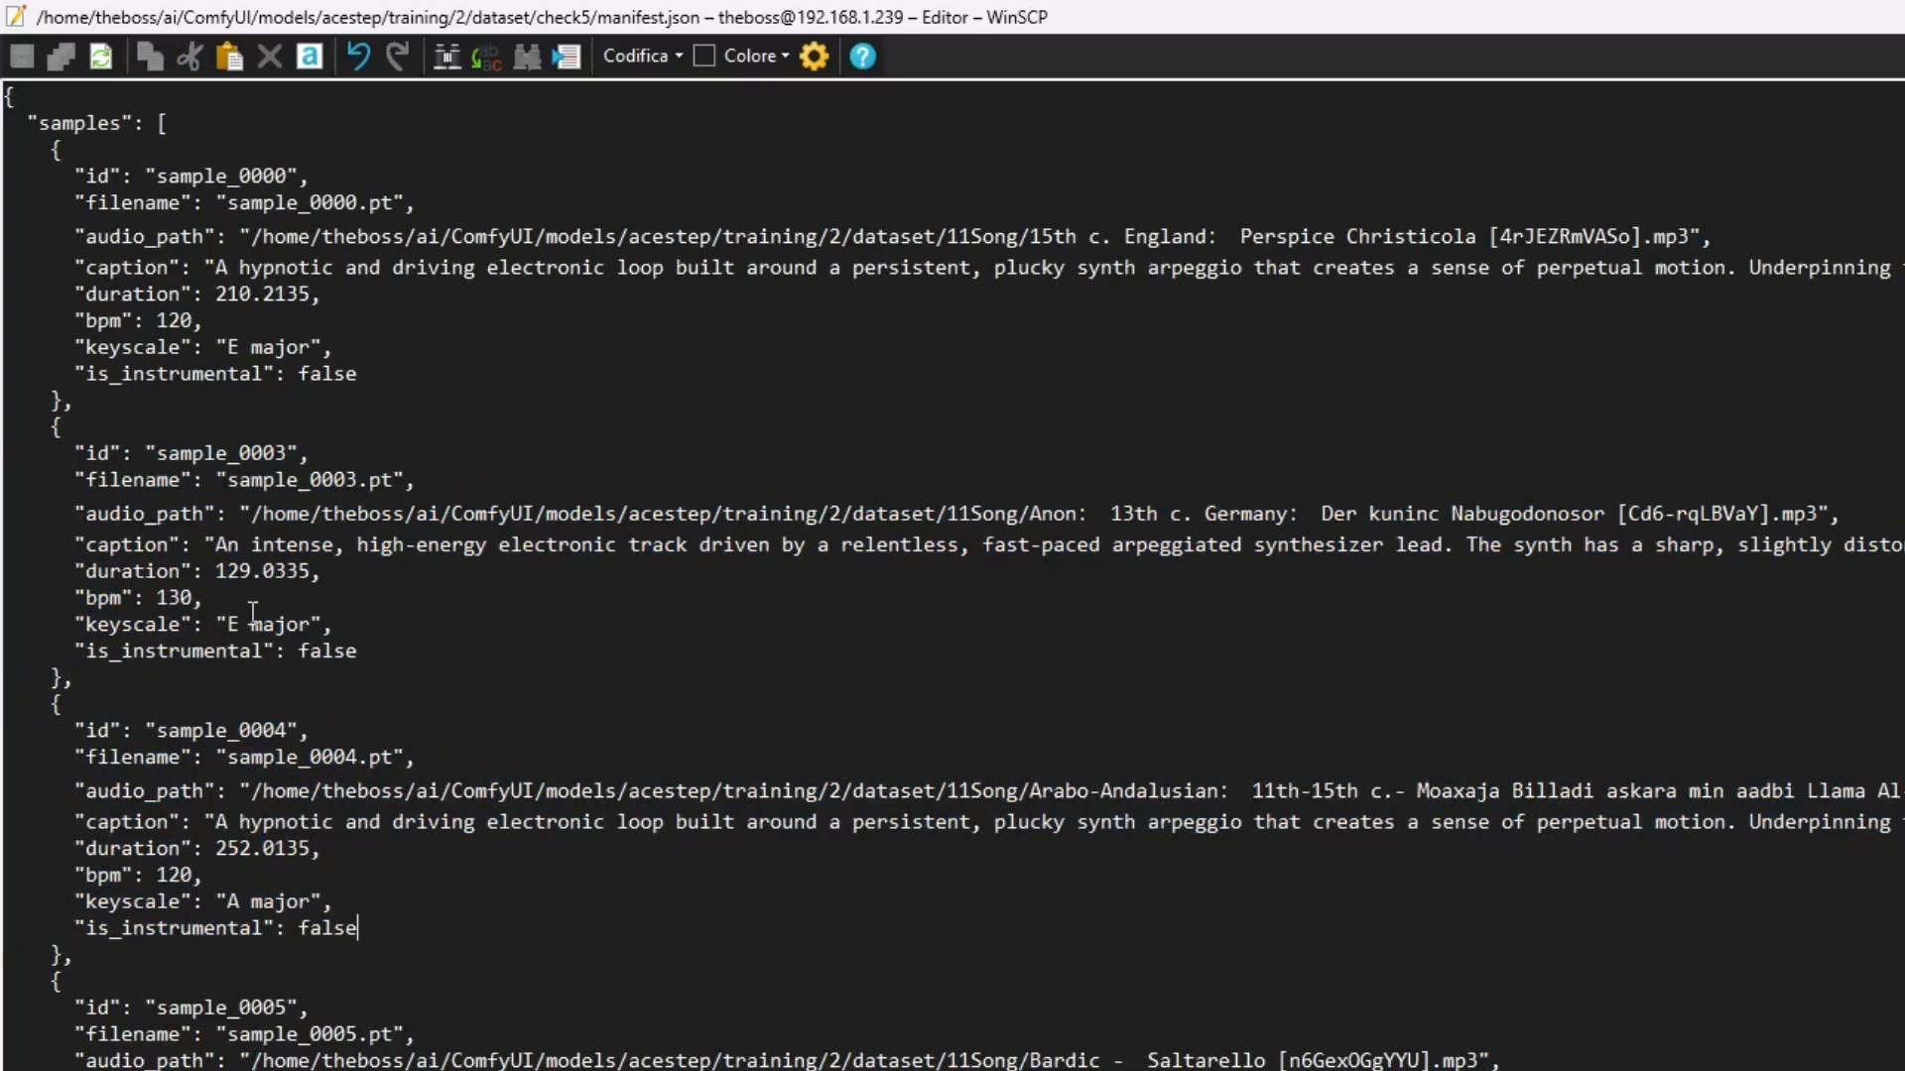
- Review the duration, bpm, keyscale, is_instrumental and audio_path fields, look through the remaining samples, and close manifest.json
left_click_drag(62, 572, 213, 597)
left_click_drag(24, 624, 450, 619)
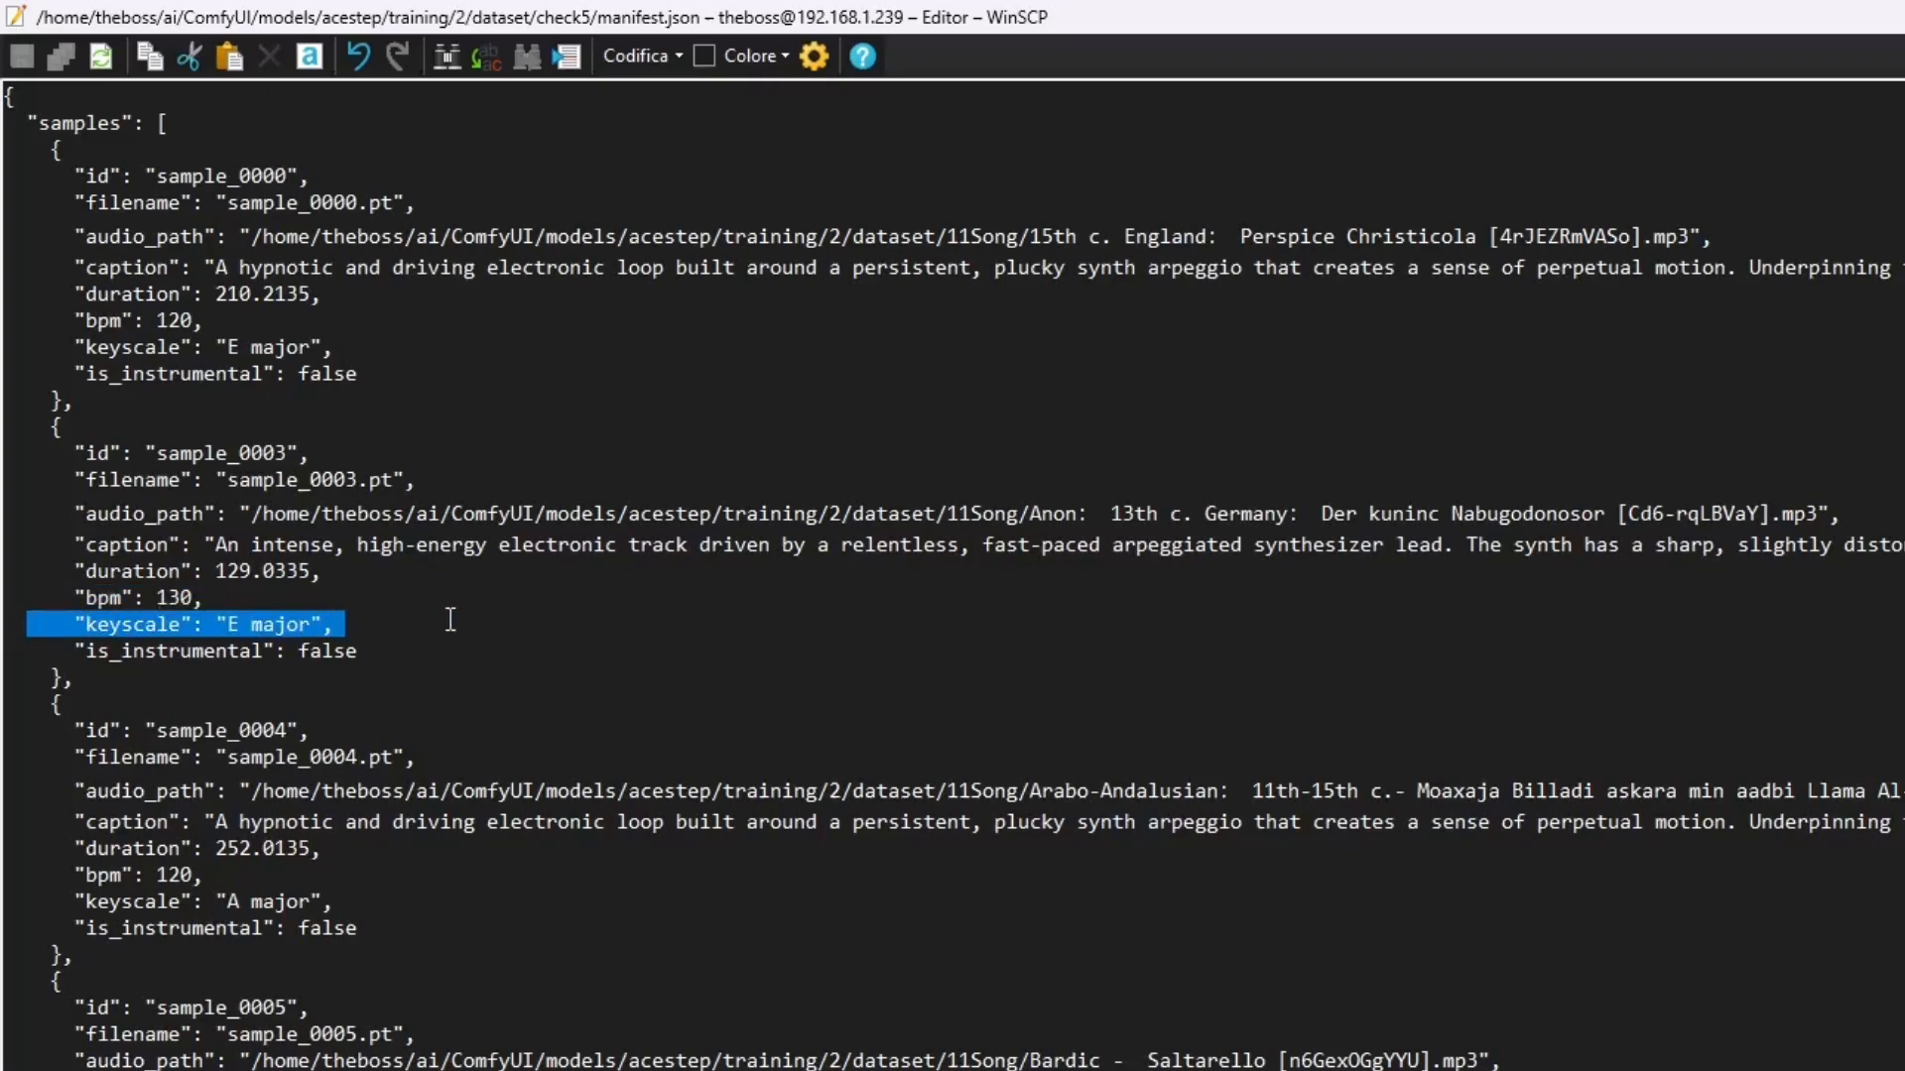
left_click_drag(42, 651, 397, 652)
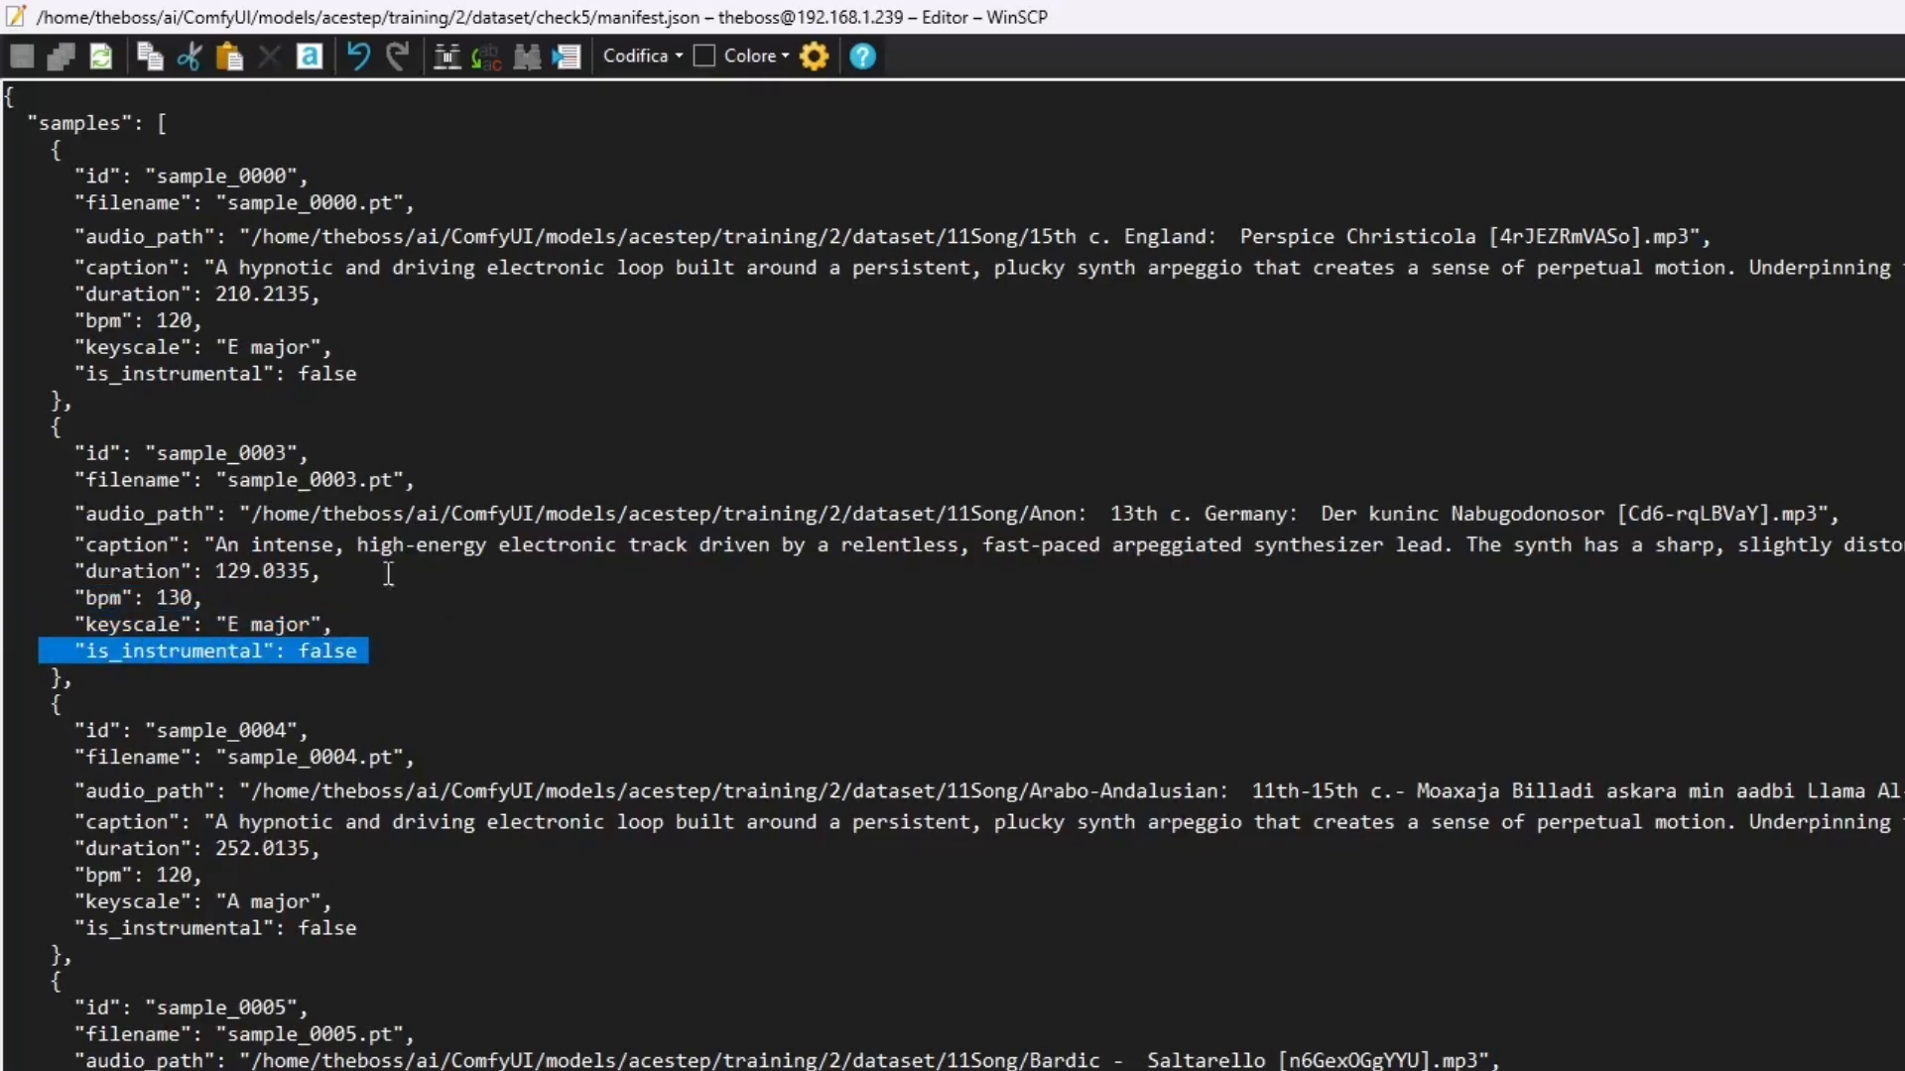
left_click(297, 385)
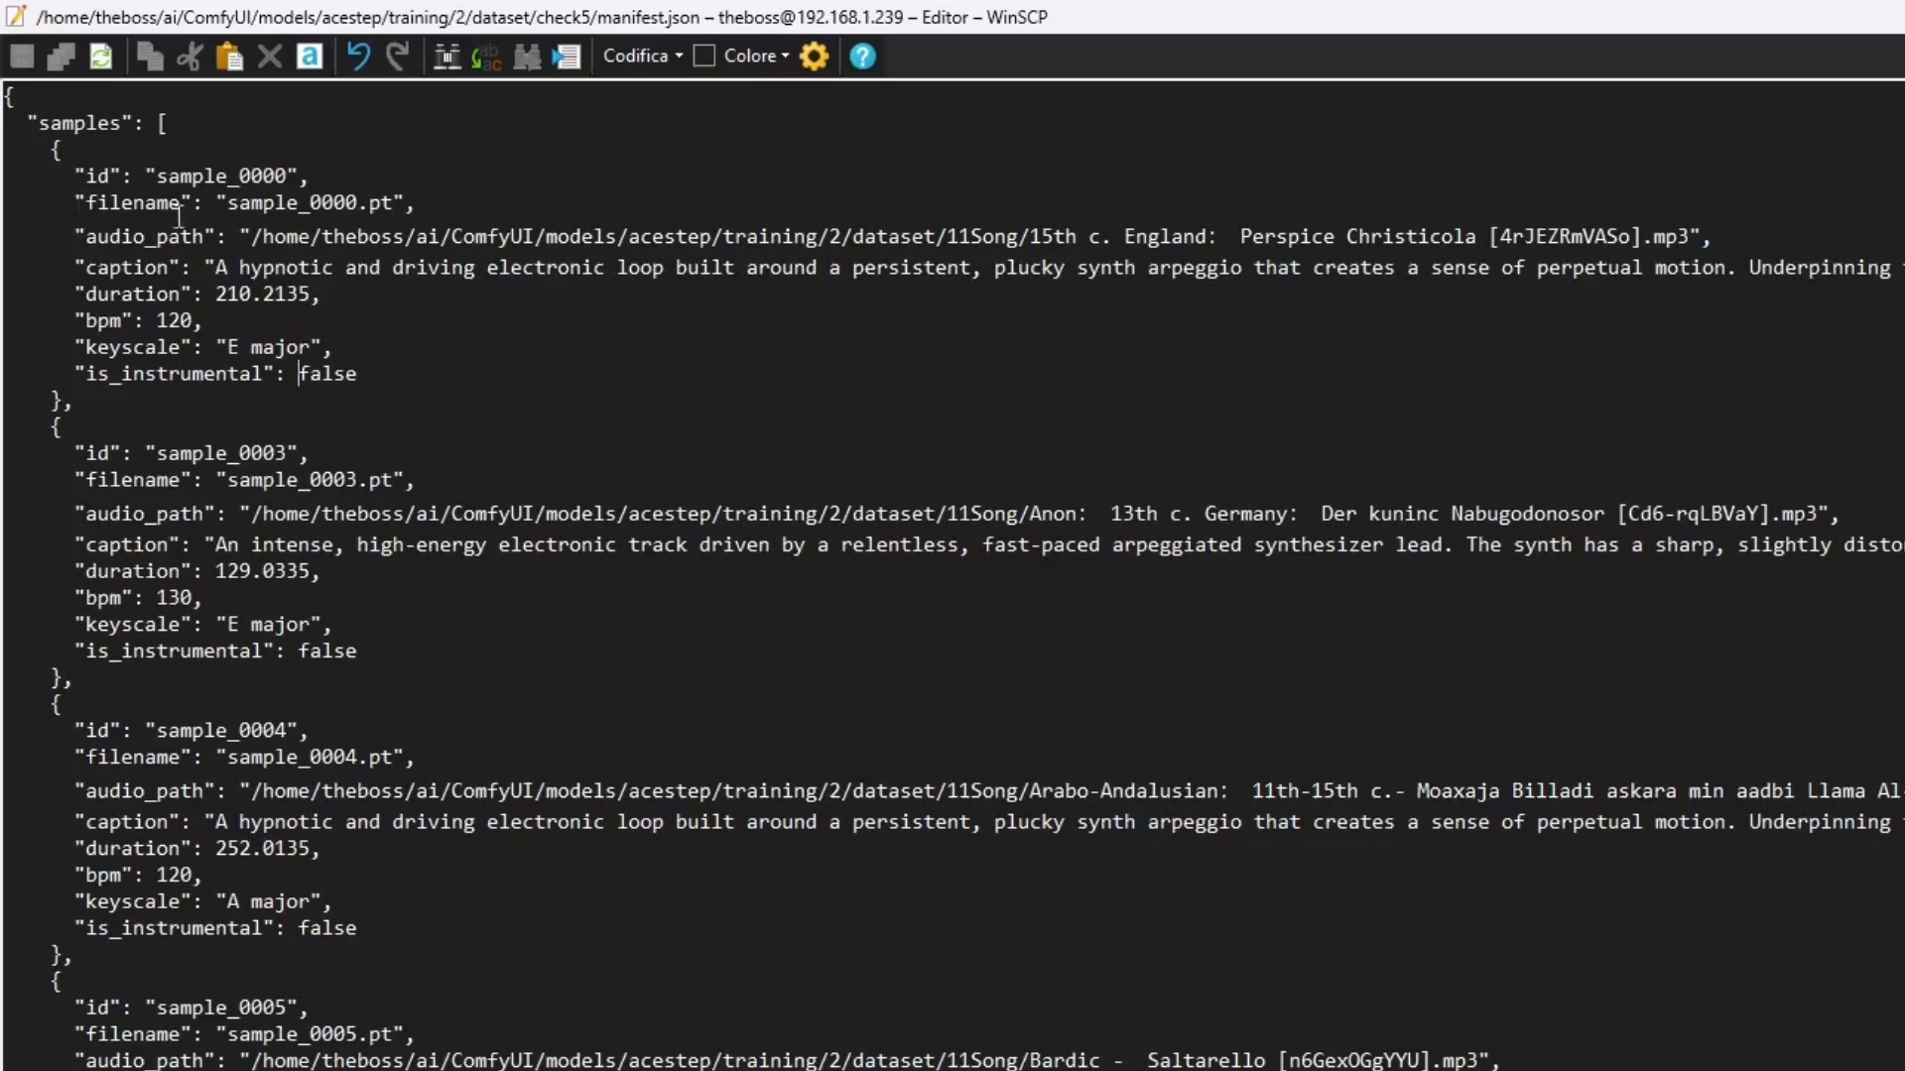
left_click_drag(1724, 235, 122, 235)
left_click(708, 618)
scroll(708, 618, "down", 9)
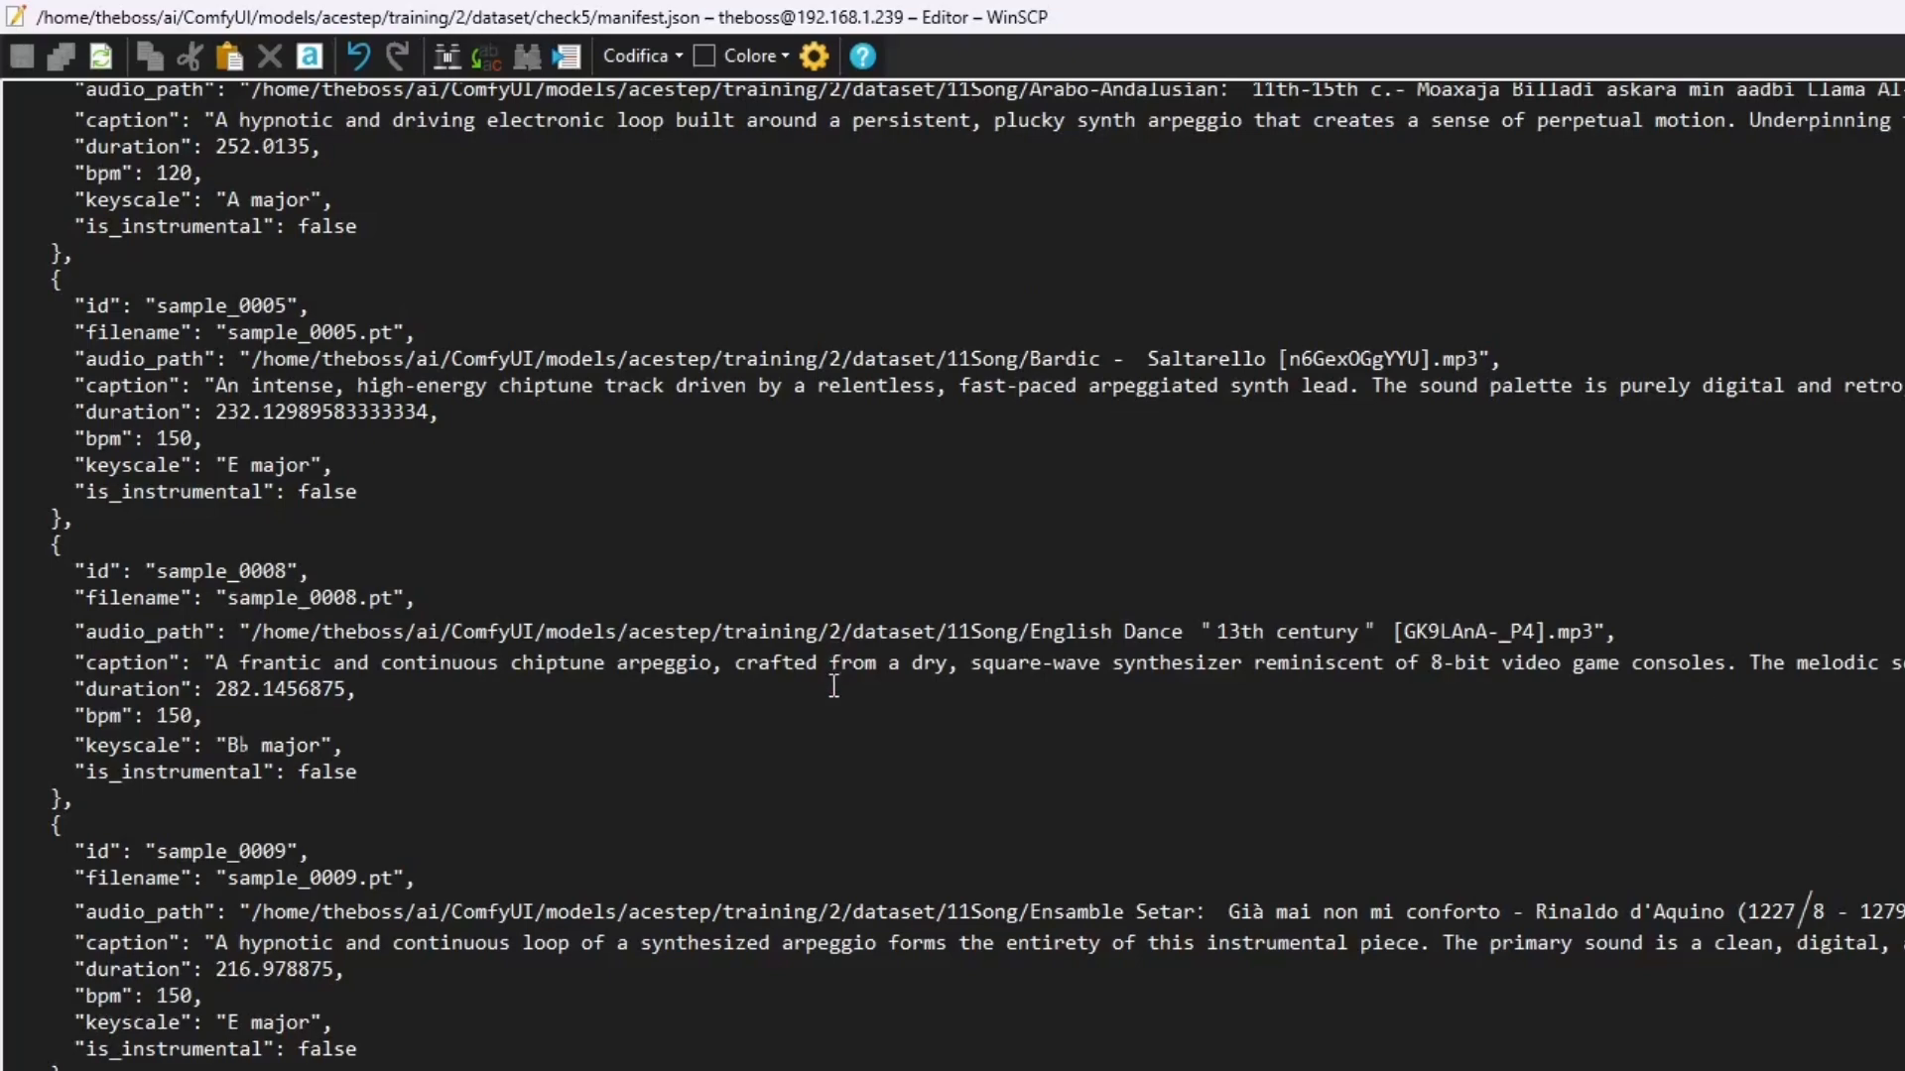
scroll(834, 700, "down", 8)
key("alt+F4")
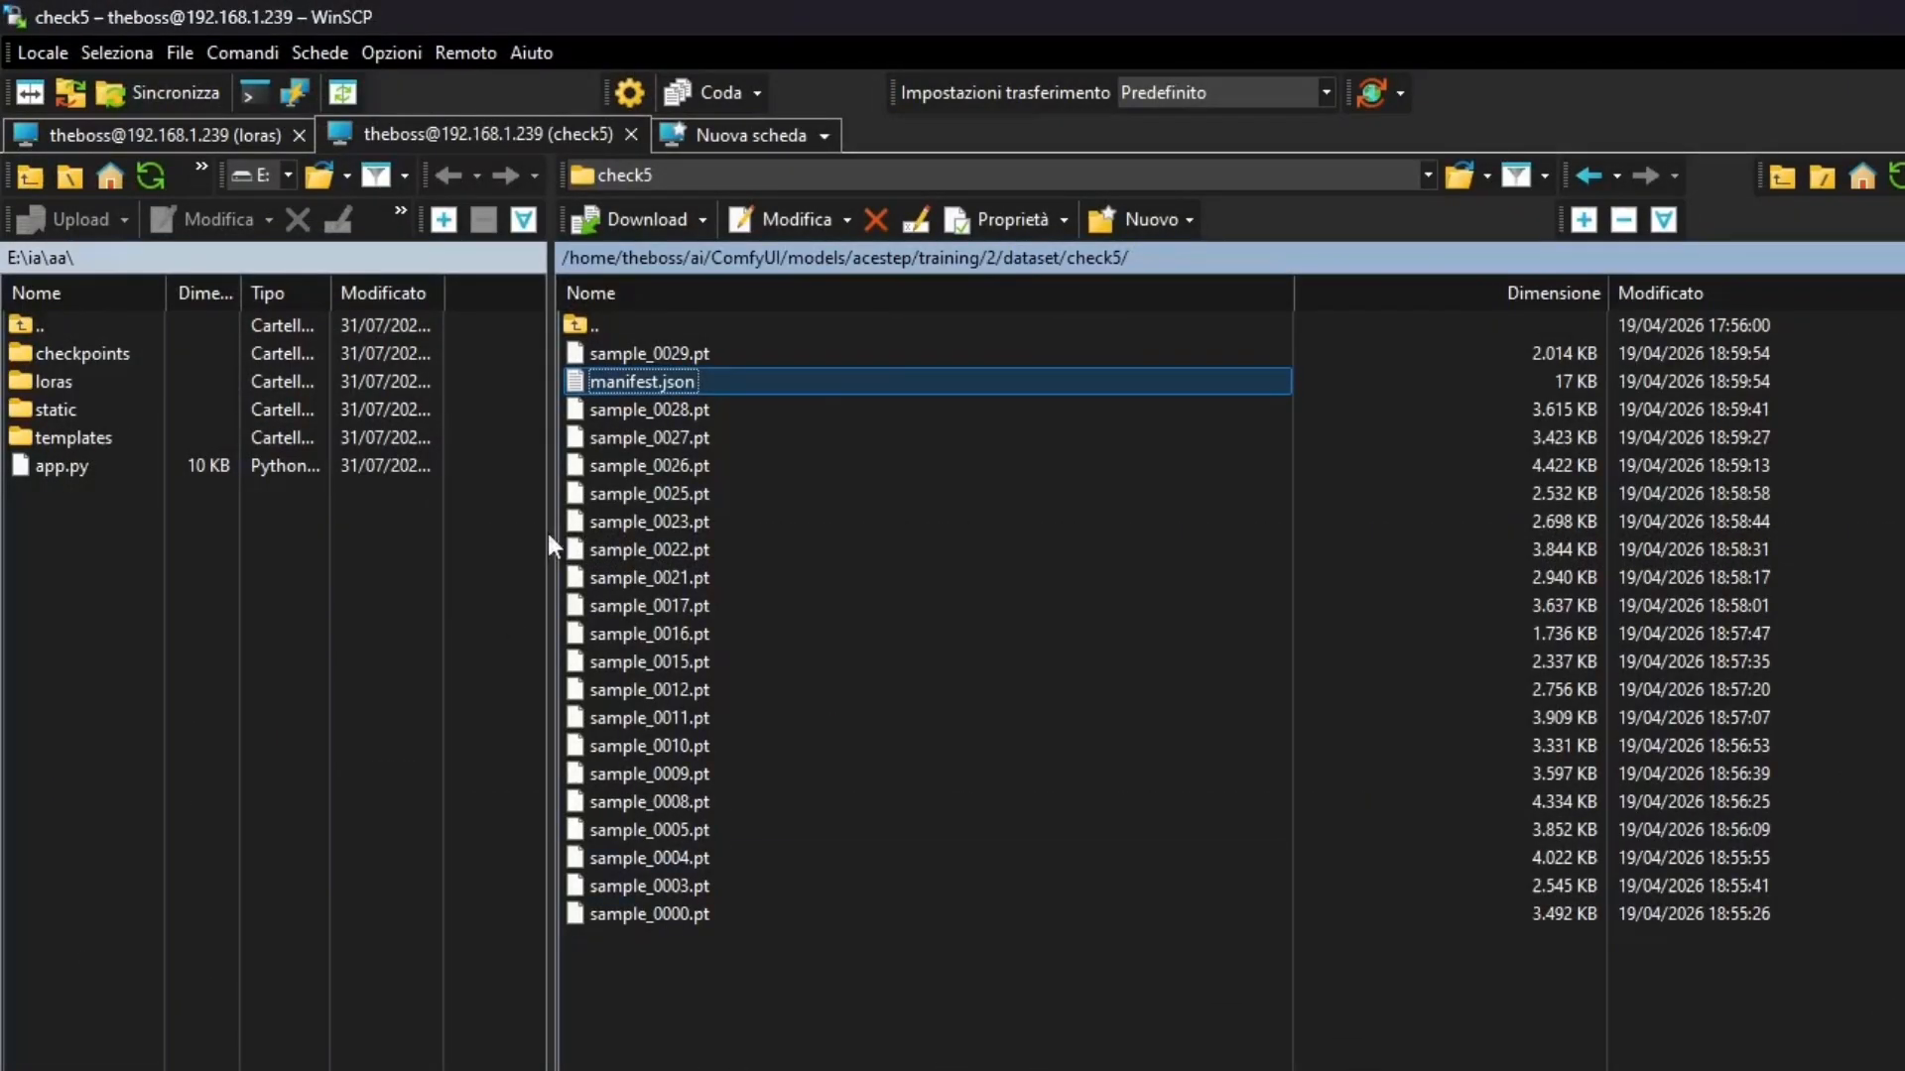
- Switch to ComfyUI and enable the FL AceStep Training Configuration and FL AceStep Train LoRA nodes in the Training group
key("alt+Tab")
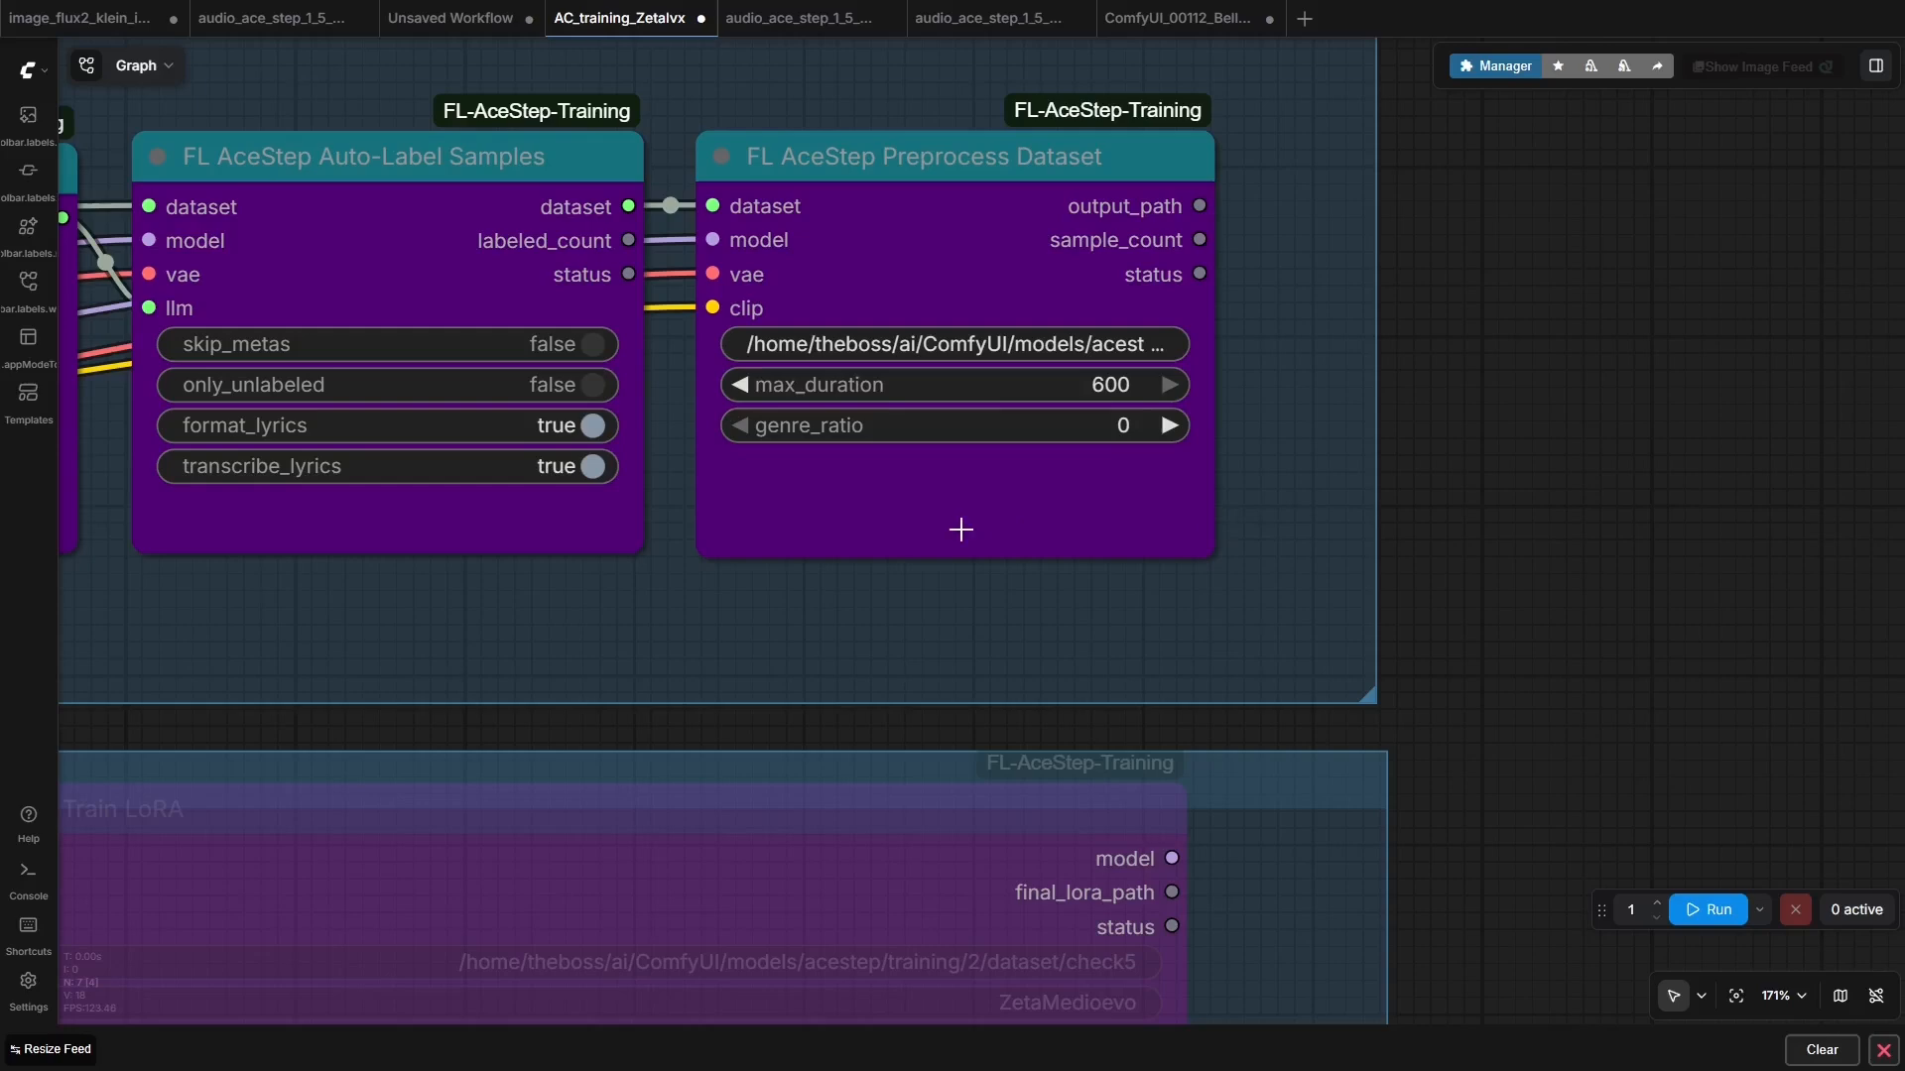
scroll(731, 635, "down", 4)
left_click_drag(425, 638, 966, 460)
scroll(910, 617, "down", 3)
left_click(606, 576)
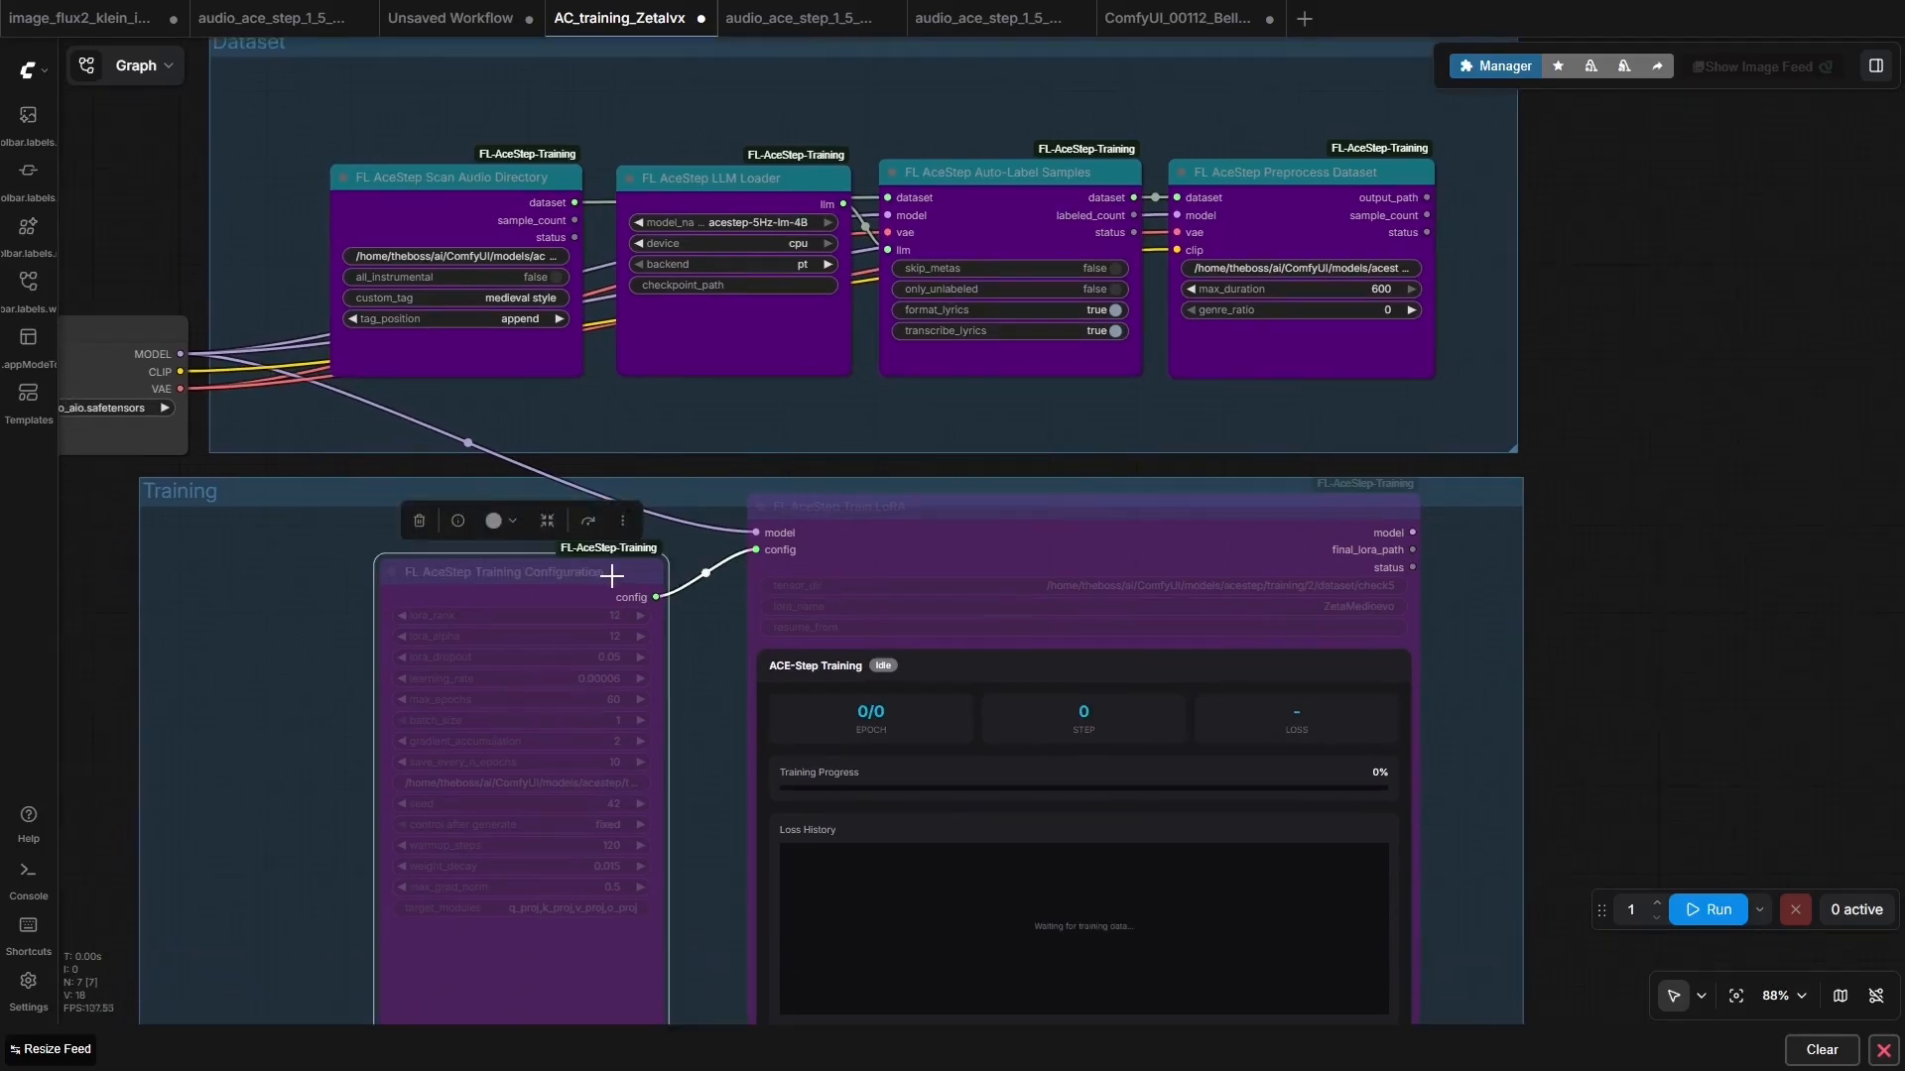
key("ctrl+m")
left_click(953, 506)
key("ctrl+m")
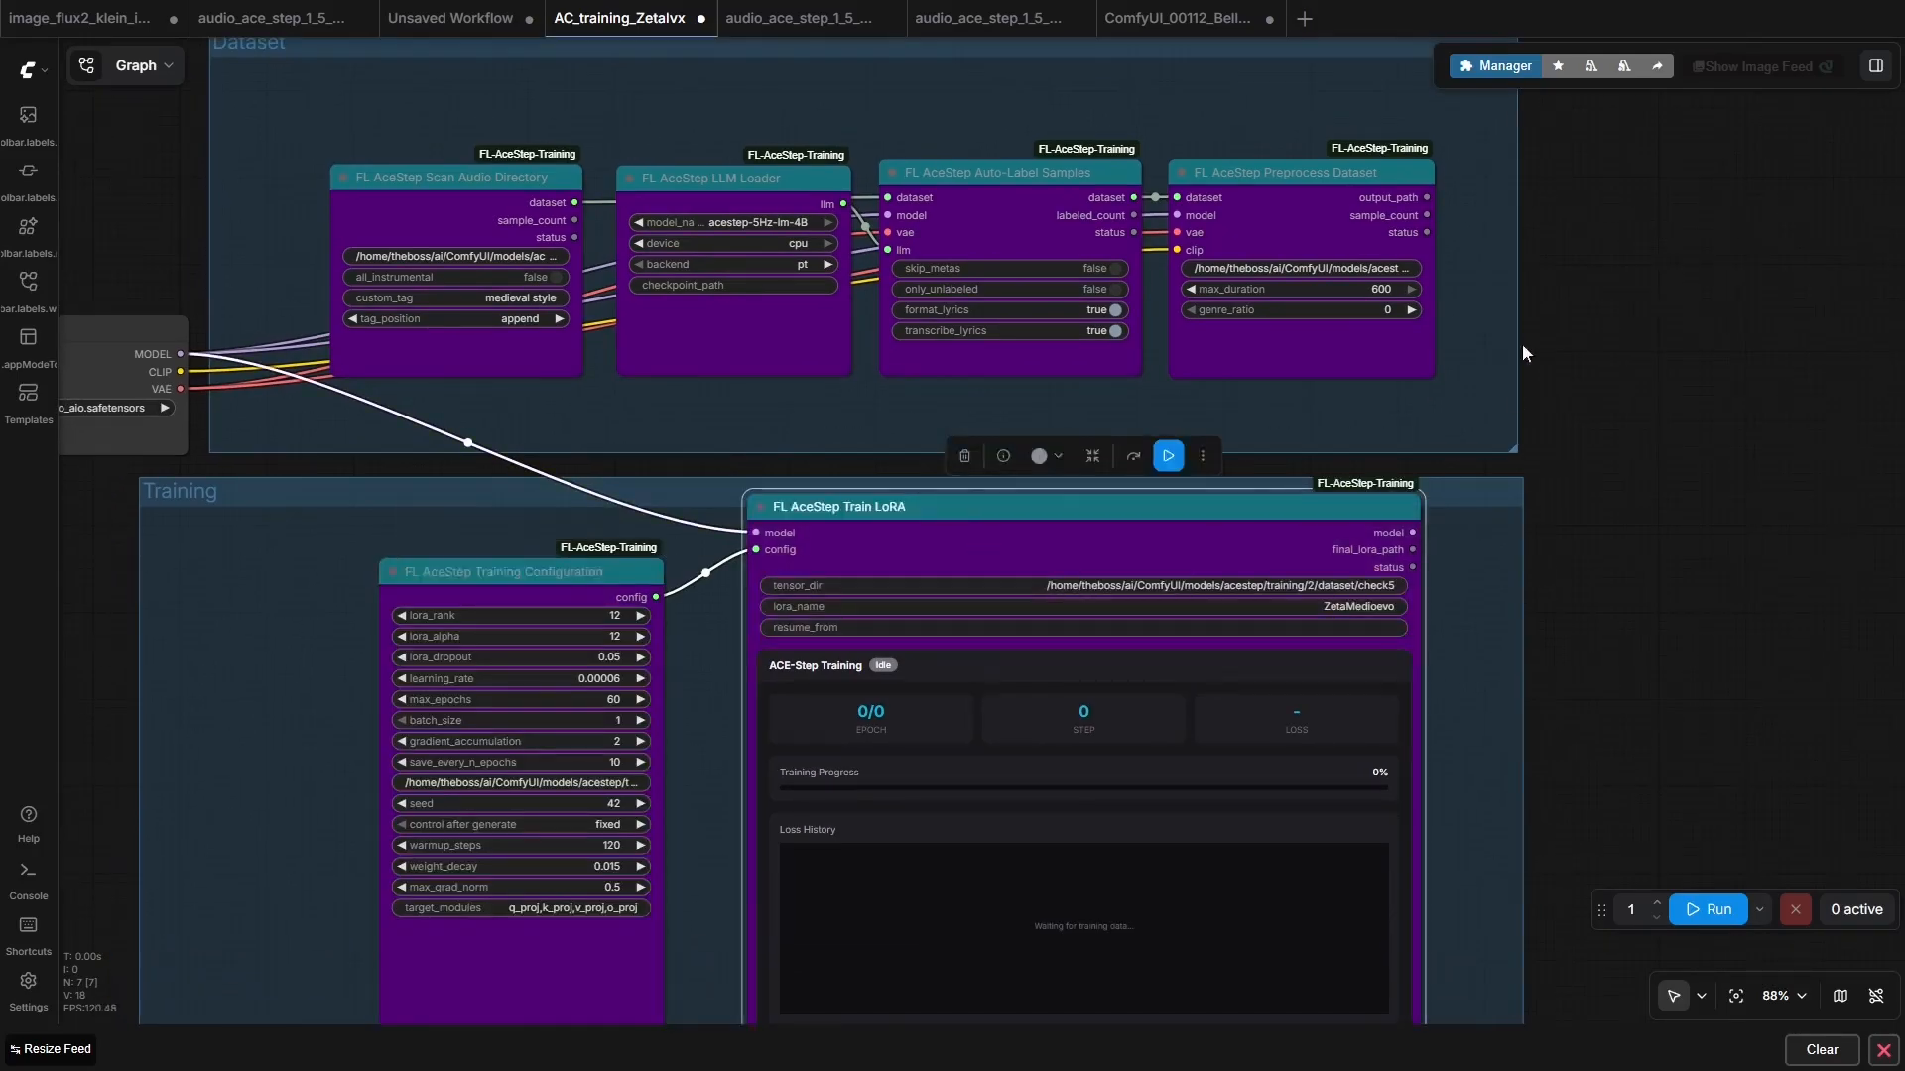
- Try linking the Preprocess Dataset node's output_path to the Train LoRA node's tensor_dir input, and disconnect it again
left_click_drag(1427, 198, 936, 504)
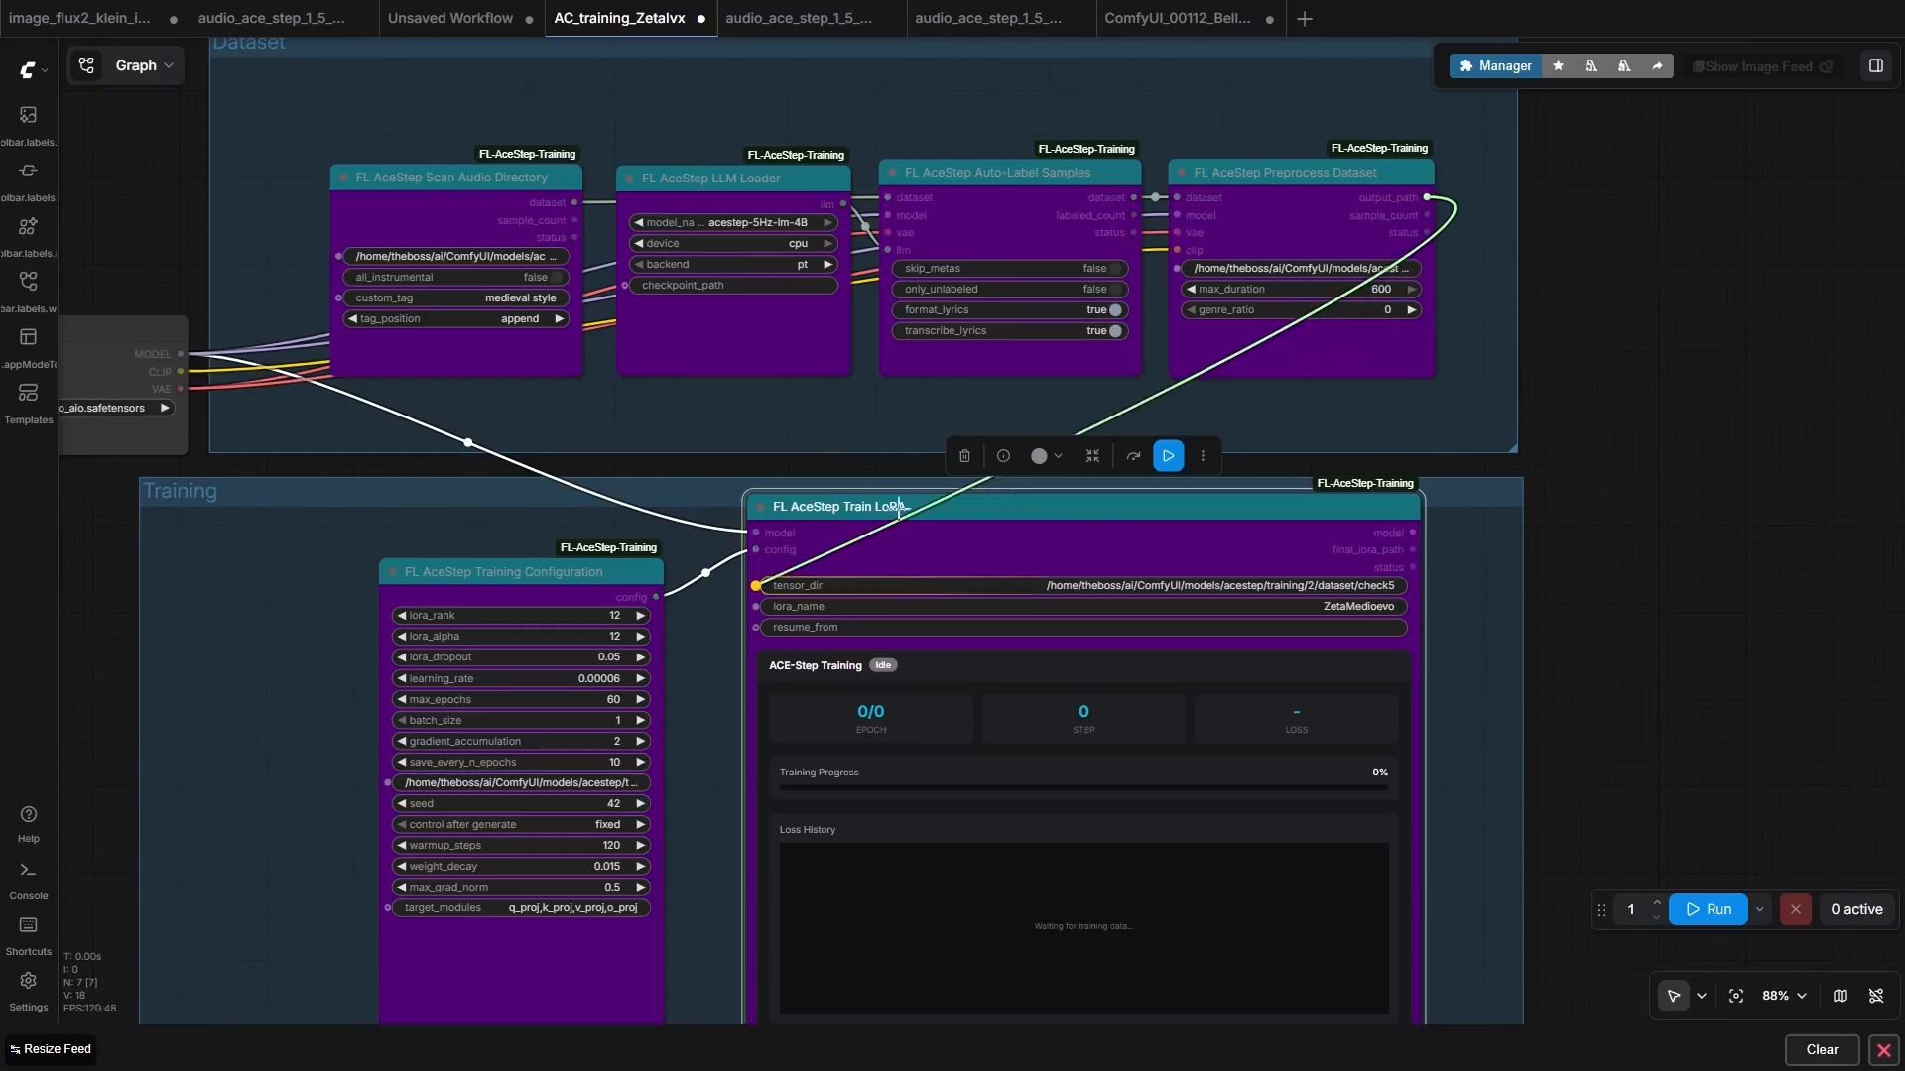
left_click_drag(771, 587, 1429, 197)
- Inspect the full tensor_dir path in the FL AceStep Train LoRA node and accept it as it is
left_click_drag(1608, 534, 1613, 471)
scroll(1289, 534, "up", 1)
scroll(1289, 534, "up", 2)
left_click(1062, 531)
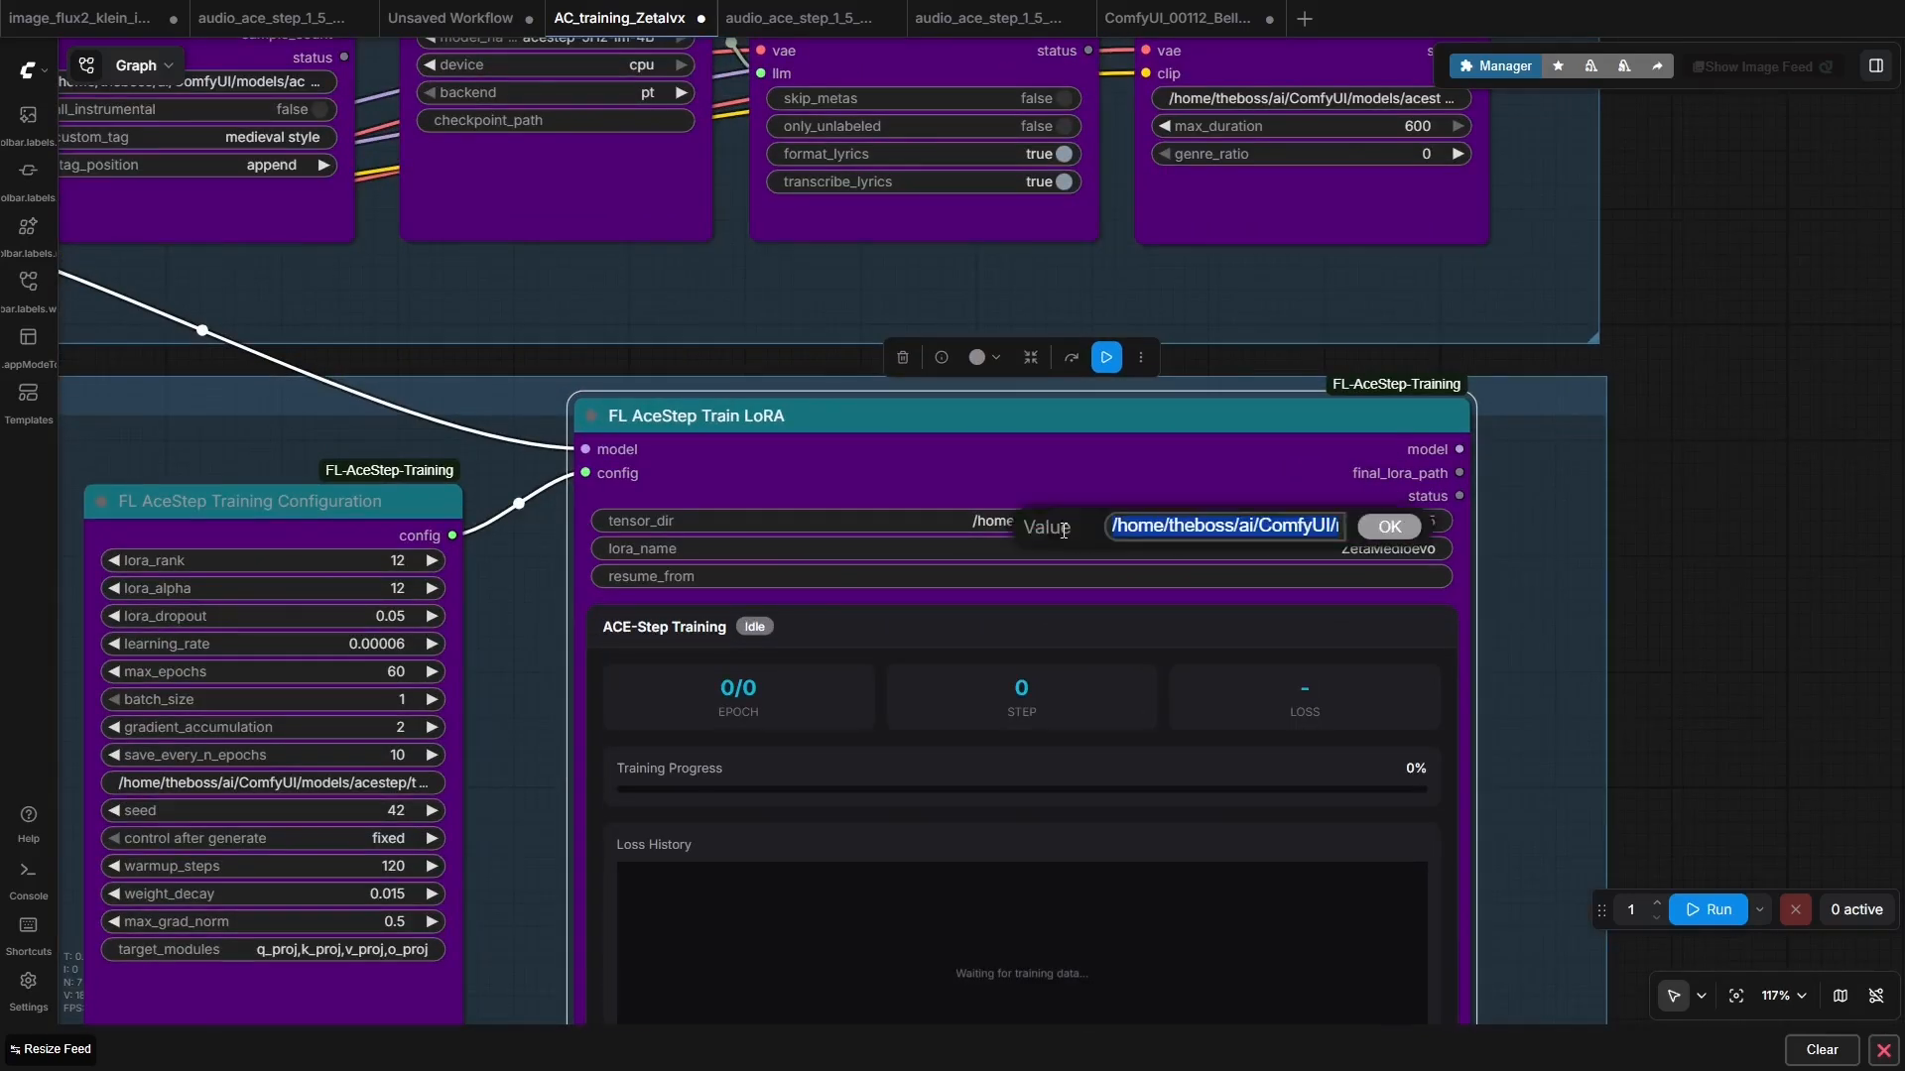
left_click_drag(1195, 529, 1508, 523)
left_click(1390, 528)
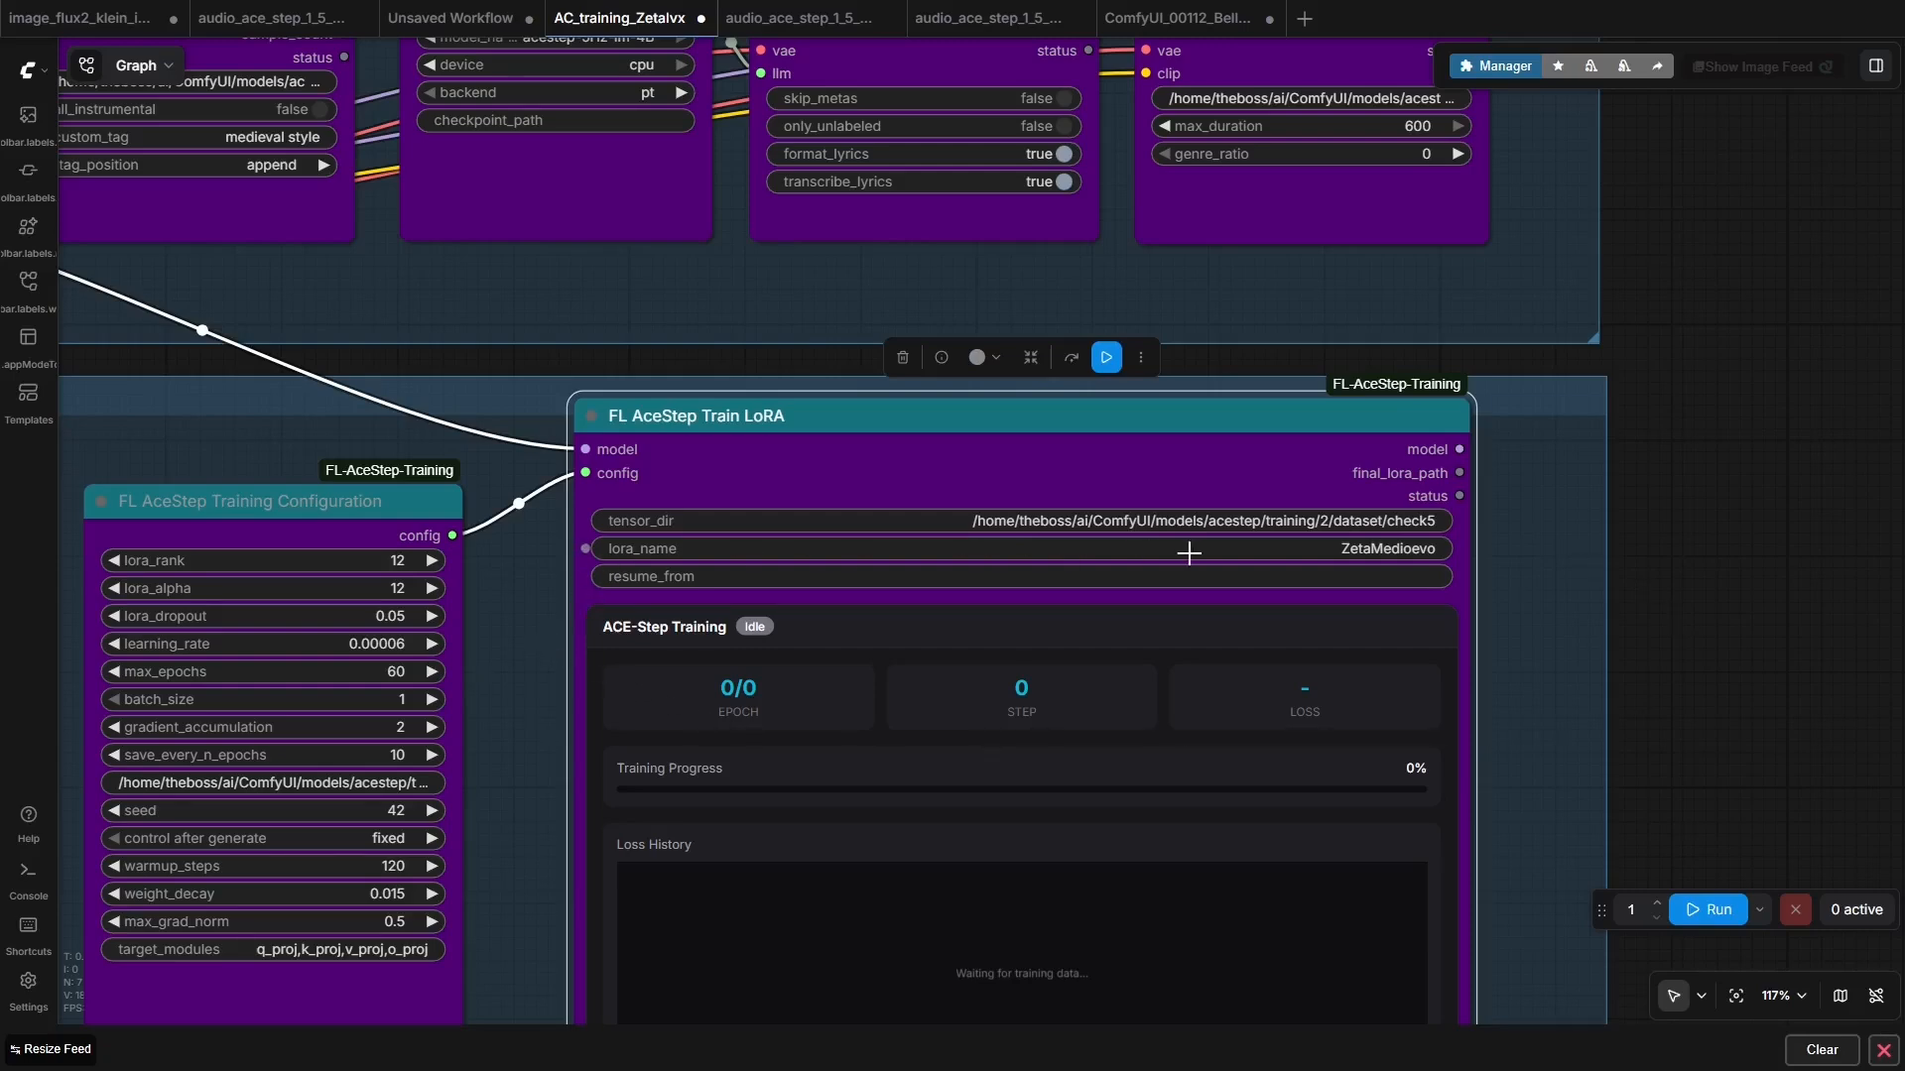
- Review the LoRA, learning rate, epoch and warmup settings in the FL AceStep Training Configuration node beside the Train LoRA node
left_click_drag(1686, 611, 1904, 338)
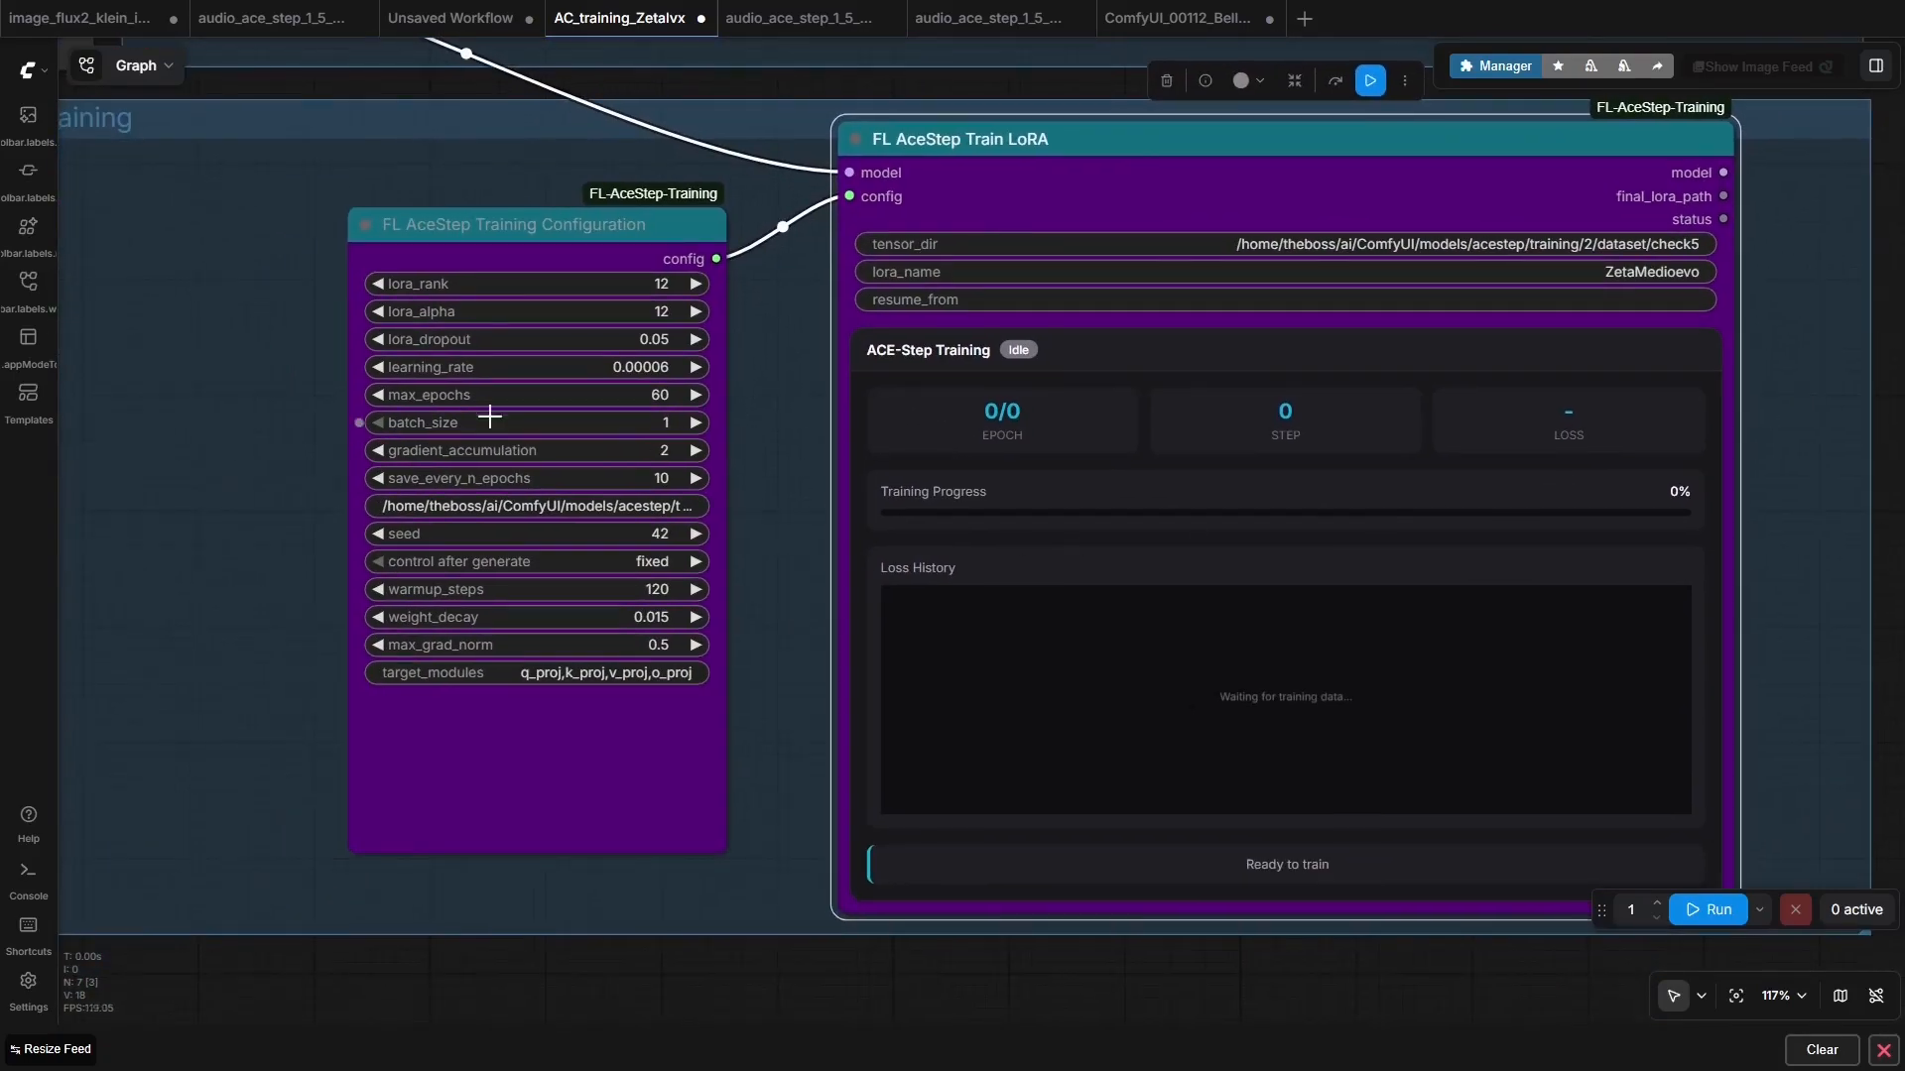
scroll(475, 416, "up", 5)
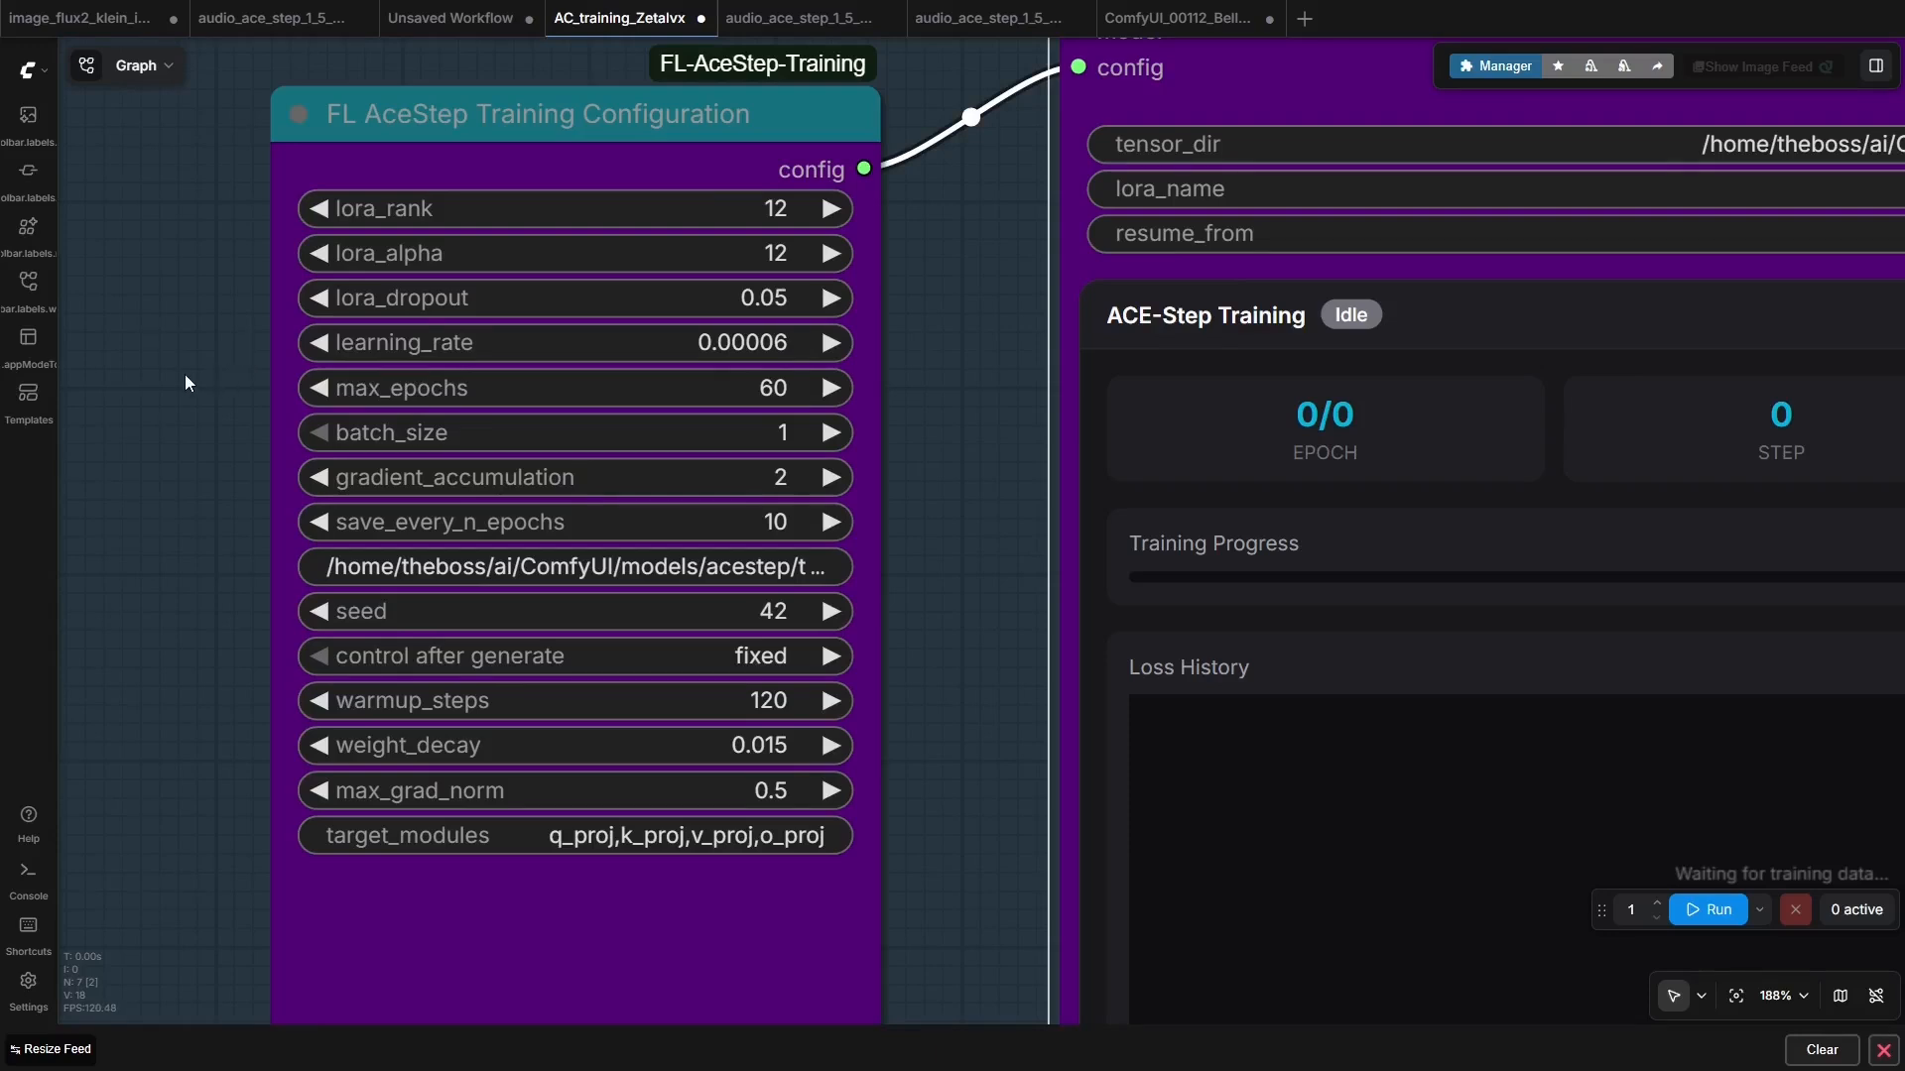
scroll(184, 375, "down", 1)
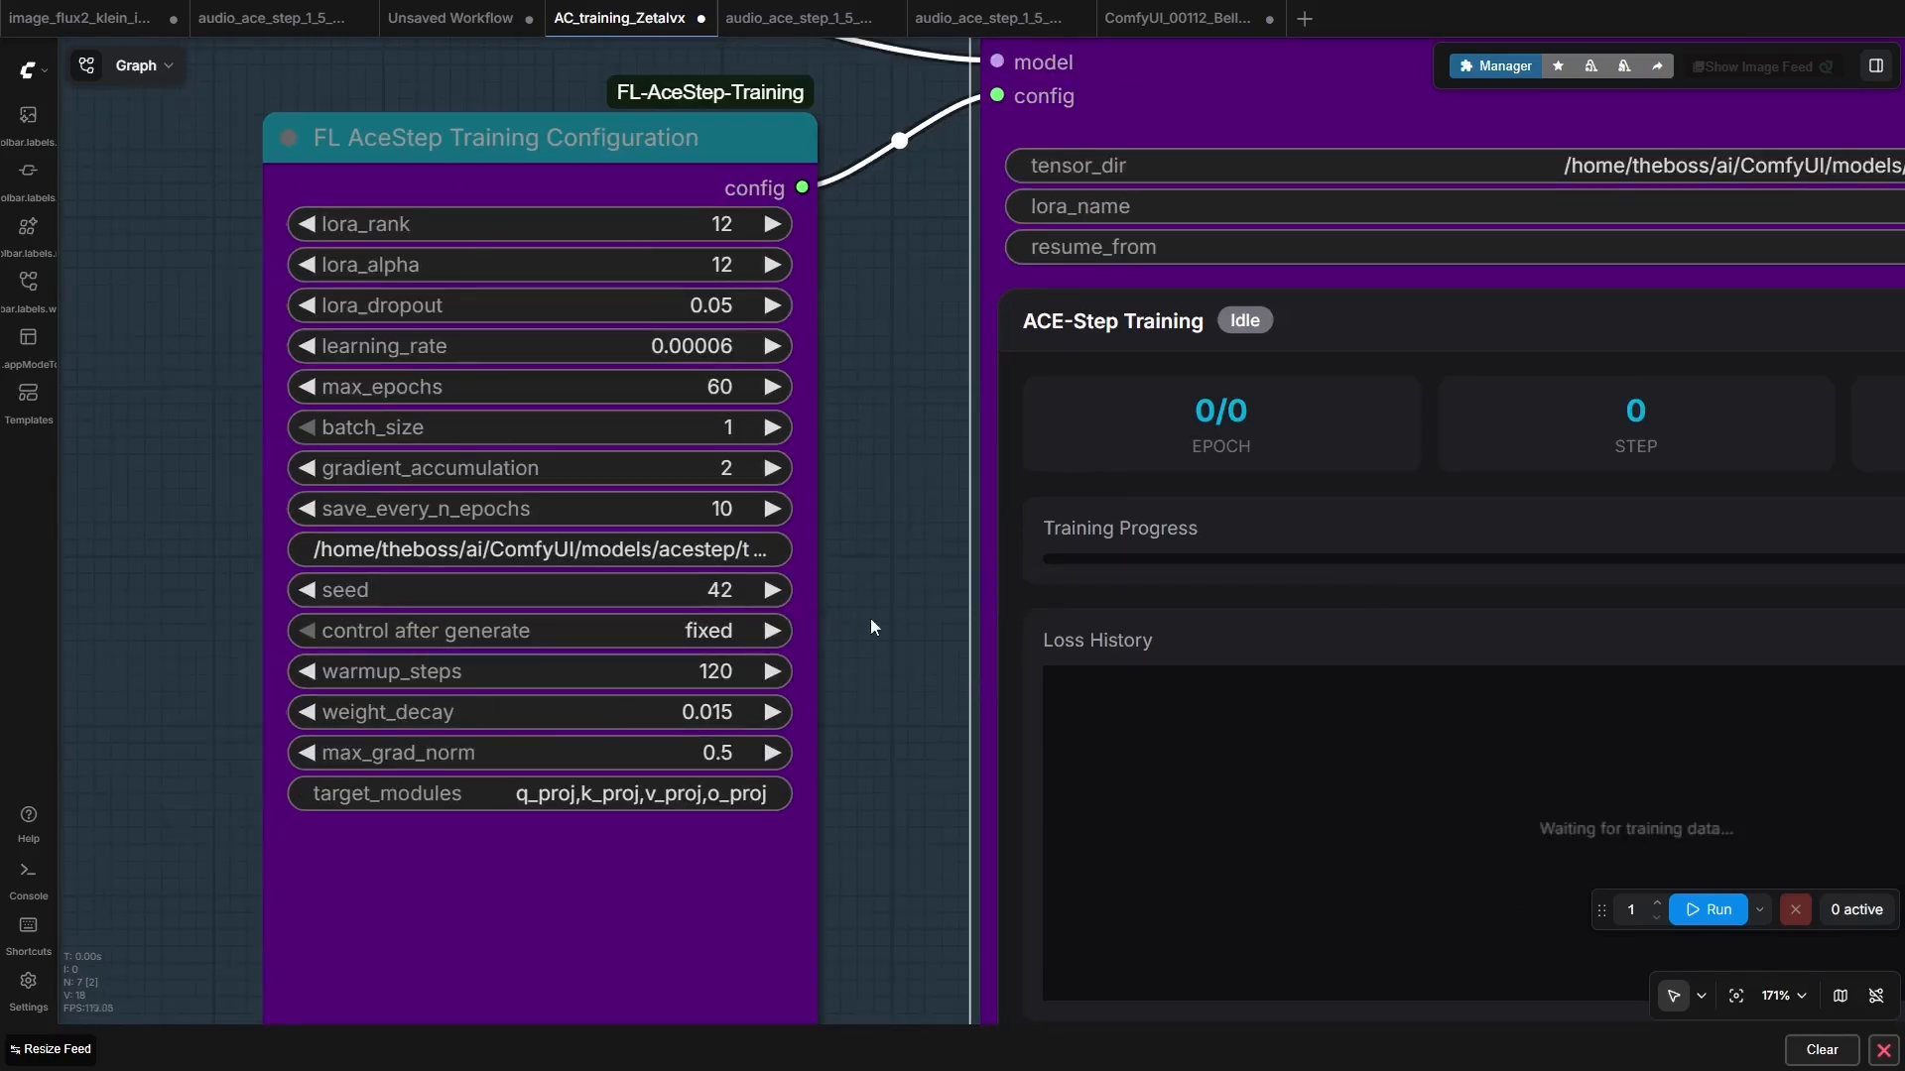
scroll(932, 599, "down", 6)
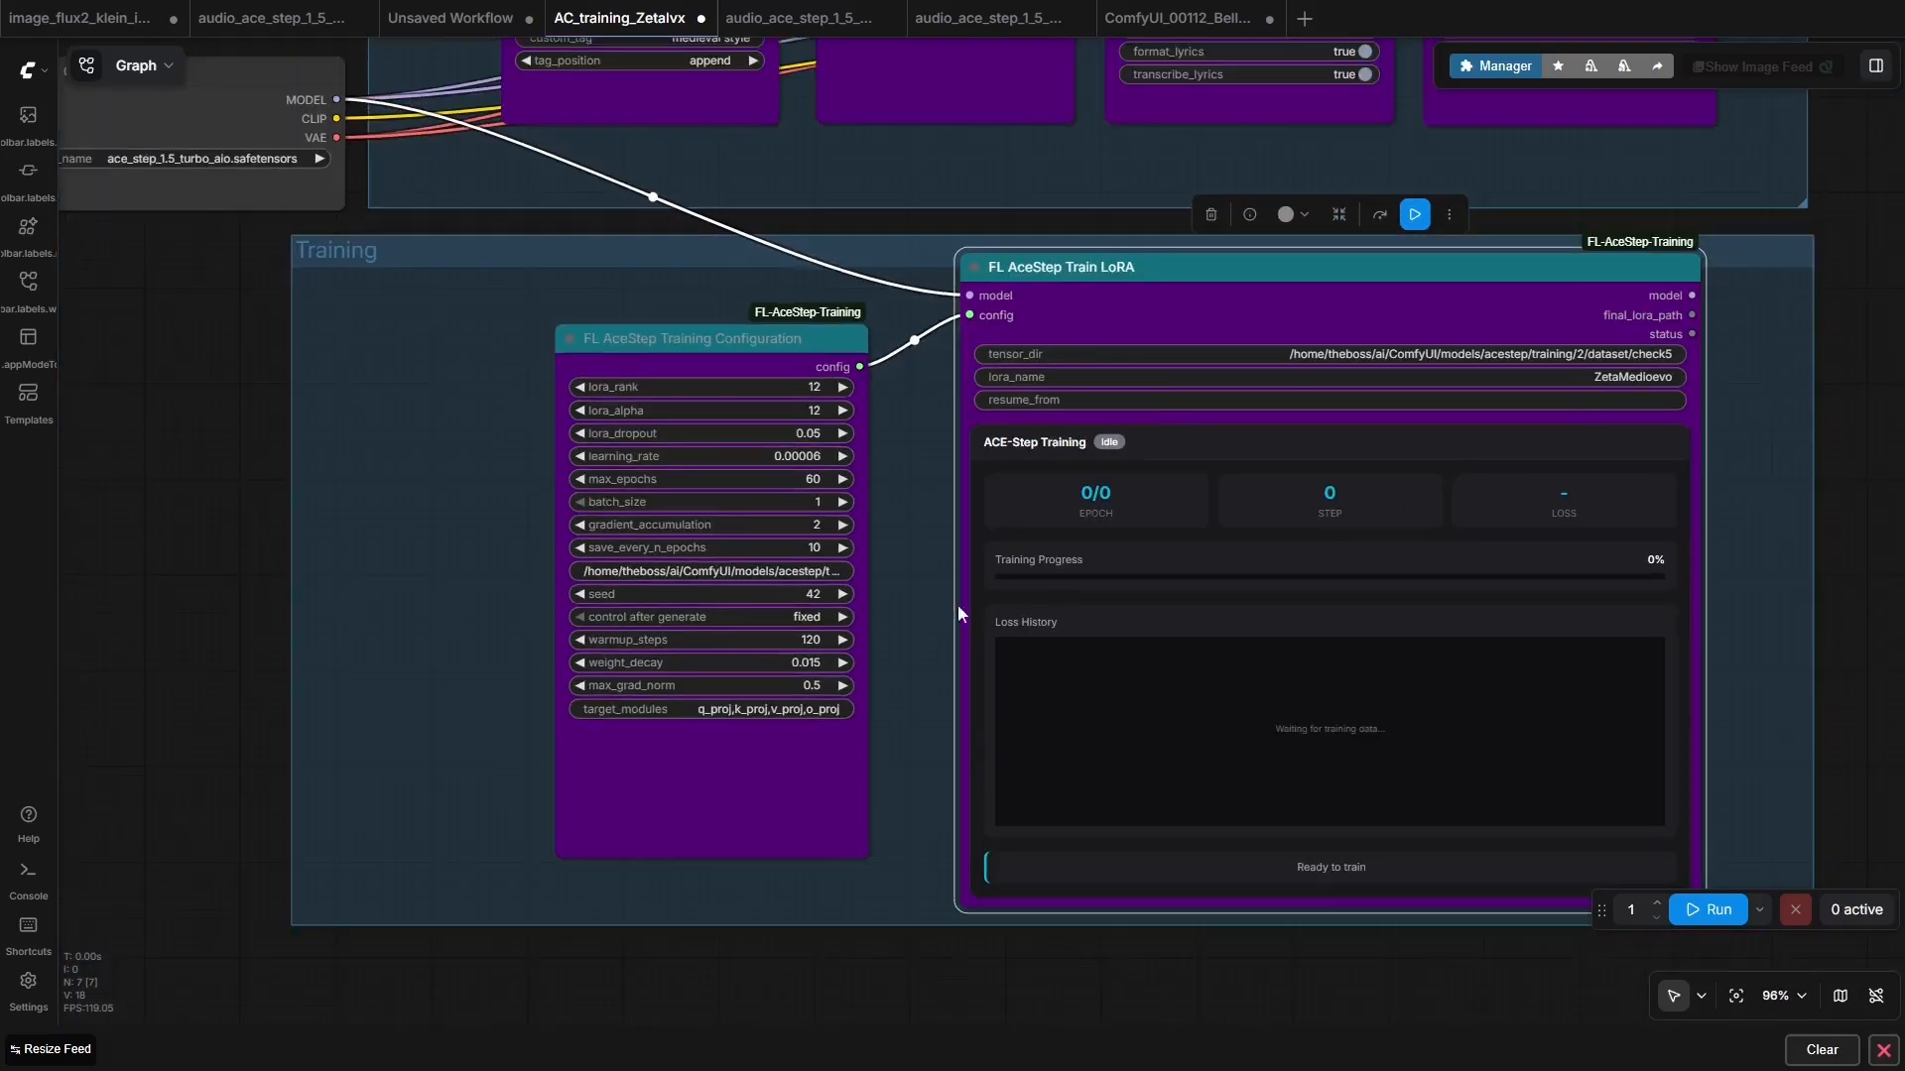
left_click_drag(1837, 552, 1618, 549)
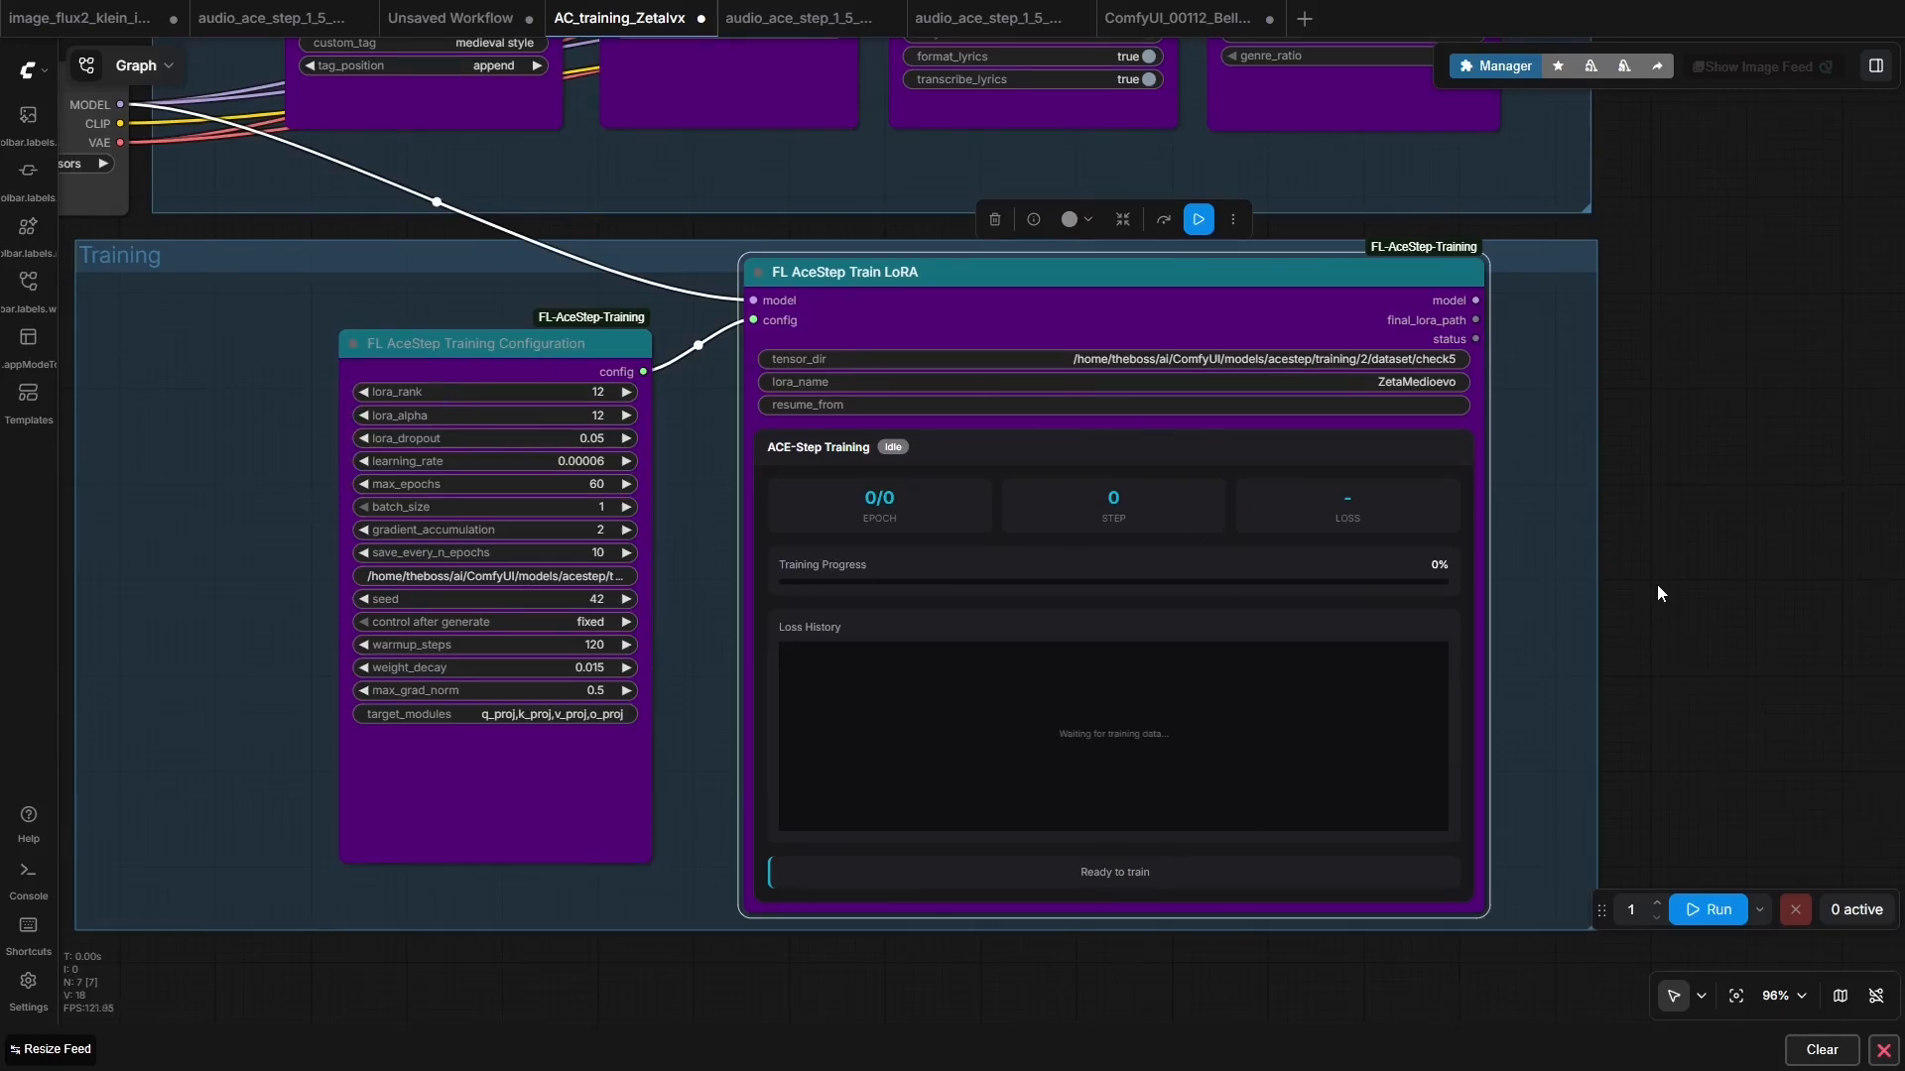
left_click_drag(1686, 567, 1680, 570)
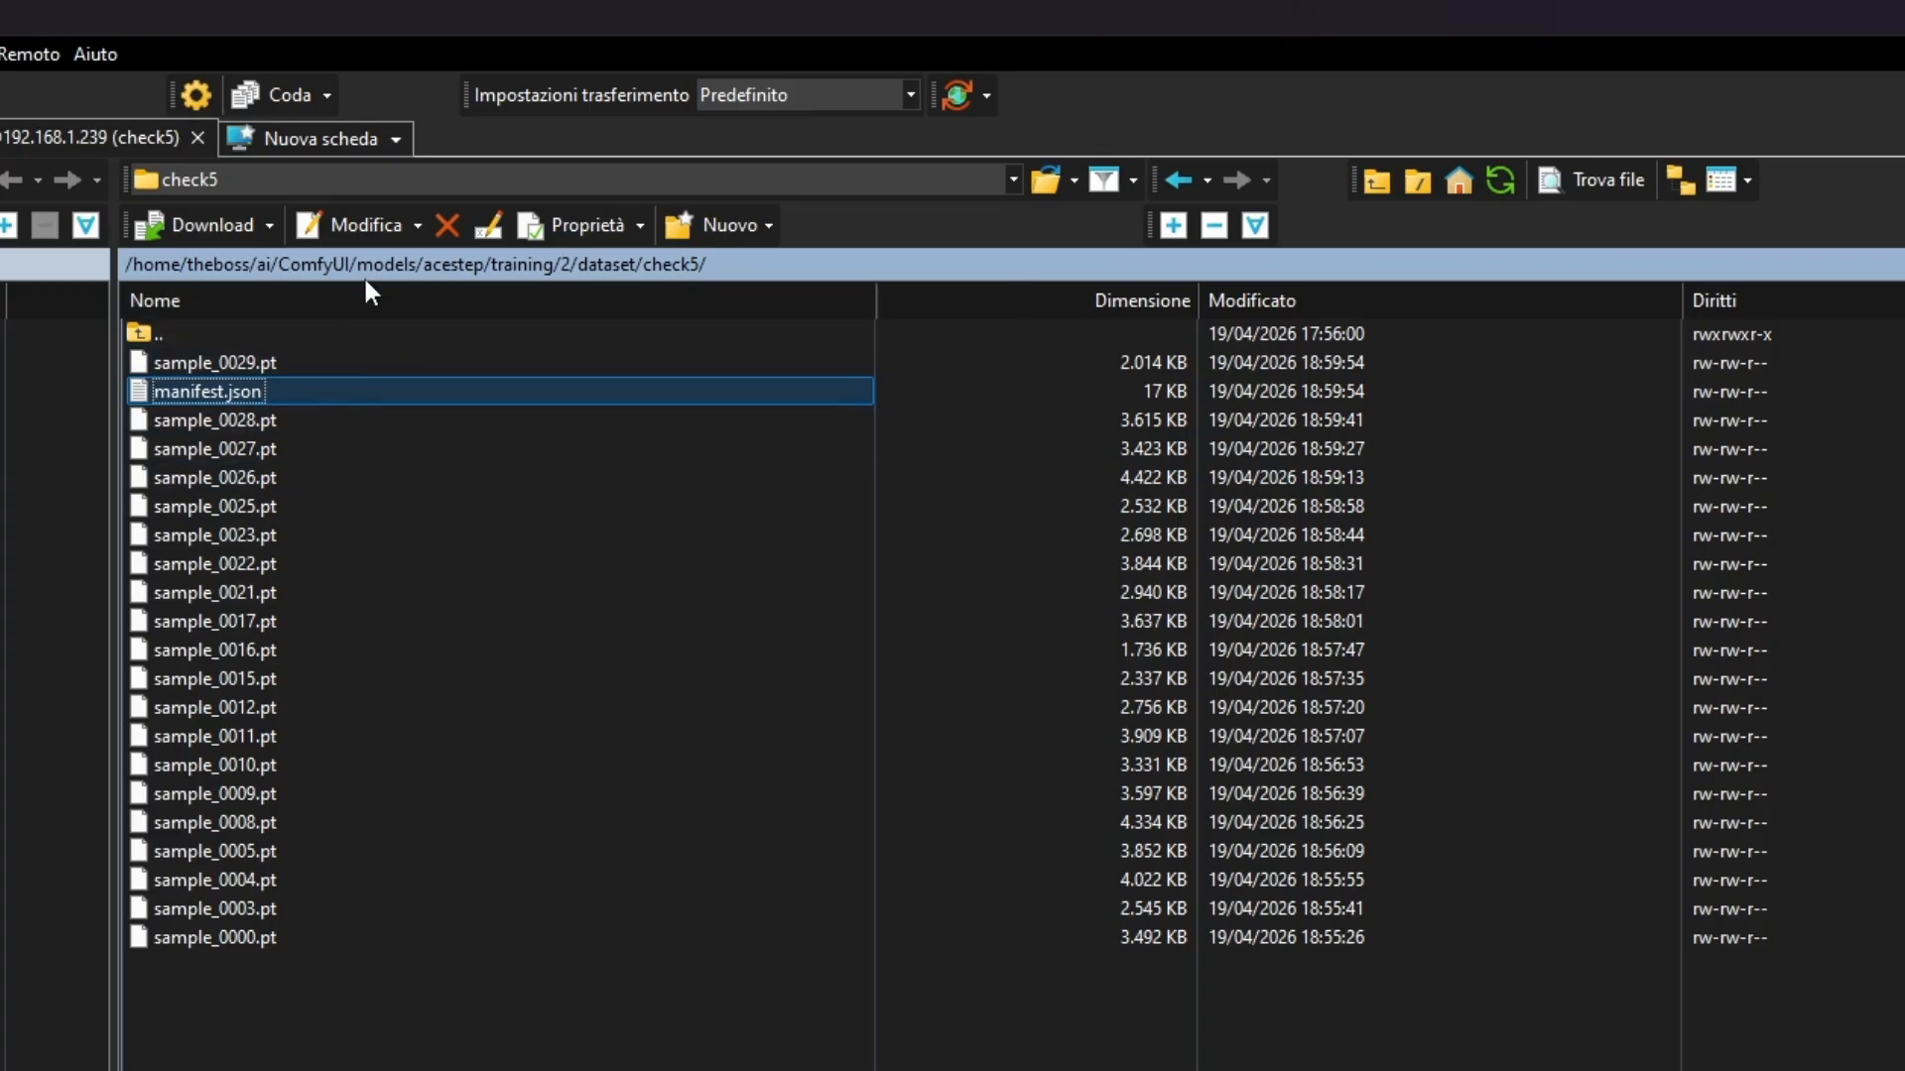
- Switch to the remote file manager, go up from check5 to the ComfyUI directory, and open its models folder
left_click(331, 266)
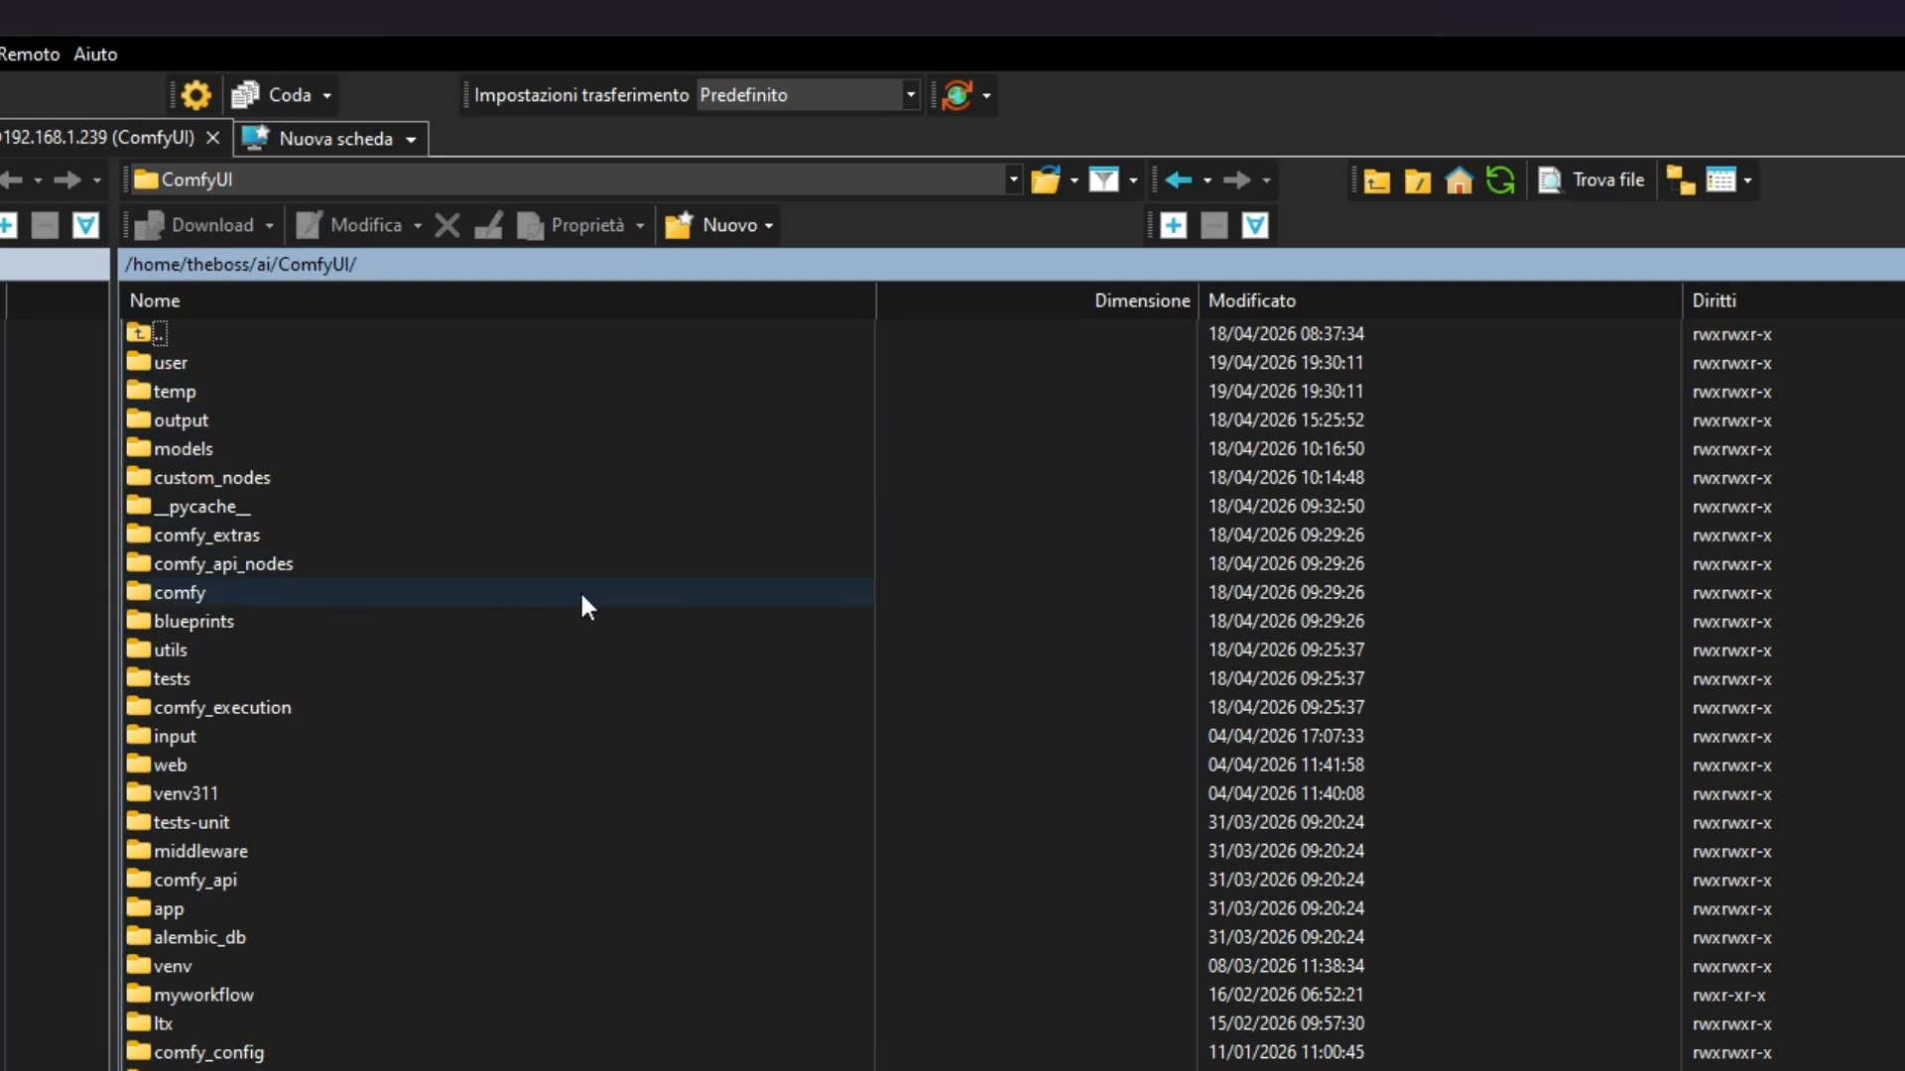
double_click(265, 448)
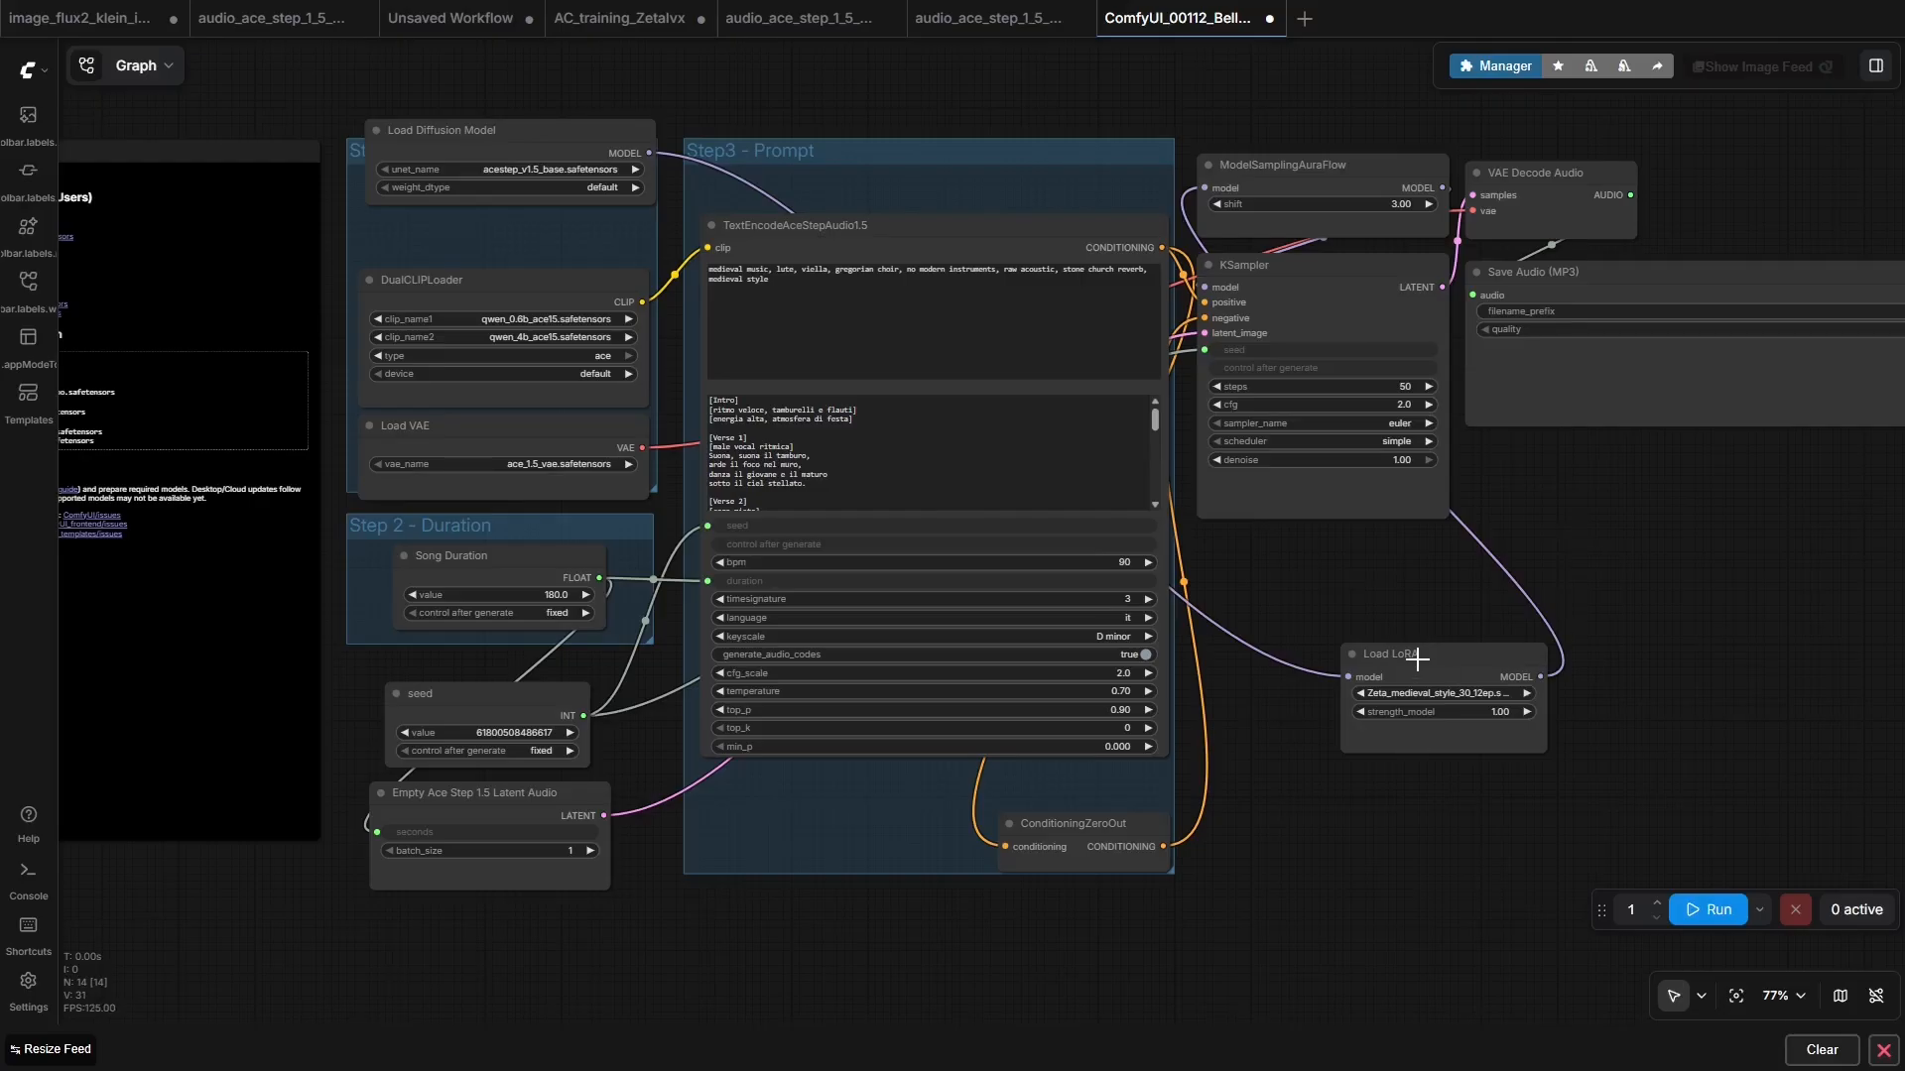
- In the ComfyUI_00112 workflow, place the Load LoRA node above the Step3 - Prompt group, between Load Diffusion Model and ModelSamplingAuraFlow, and inspect its LoRA and strength
left_click_drag(1417, 659, 939, 109)
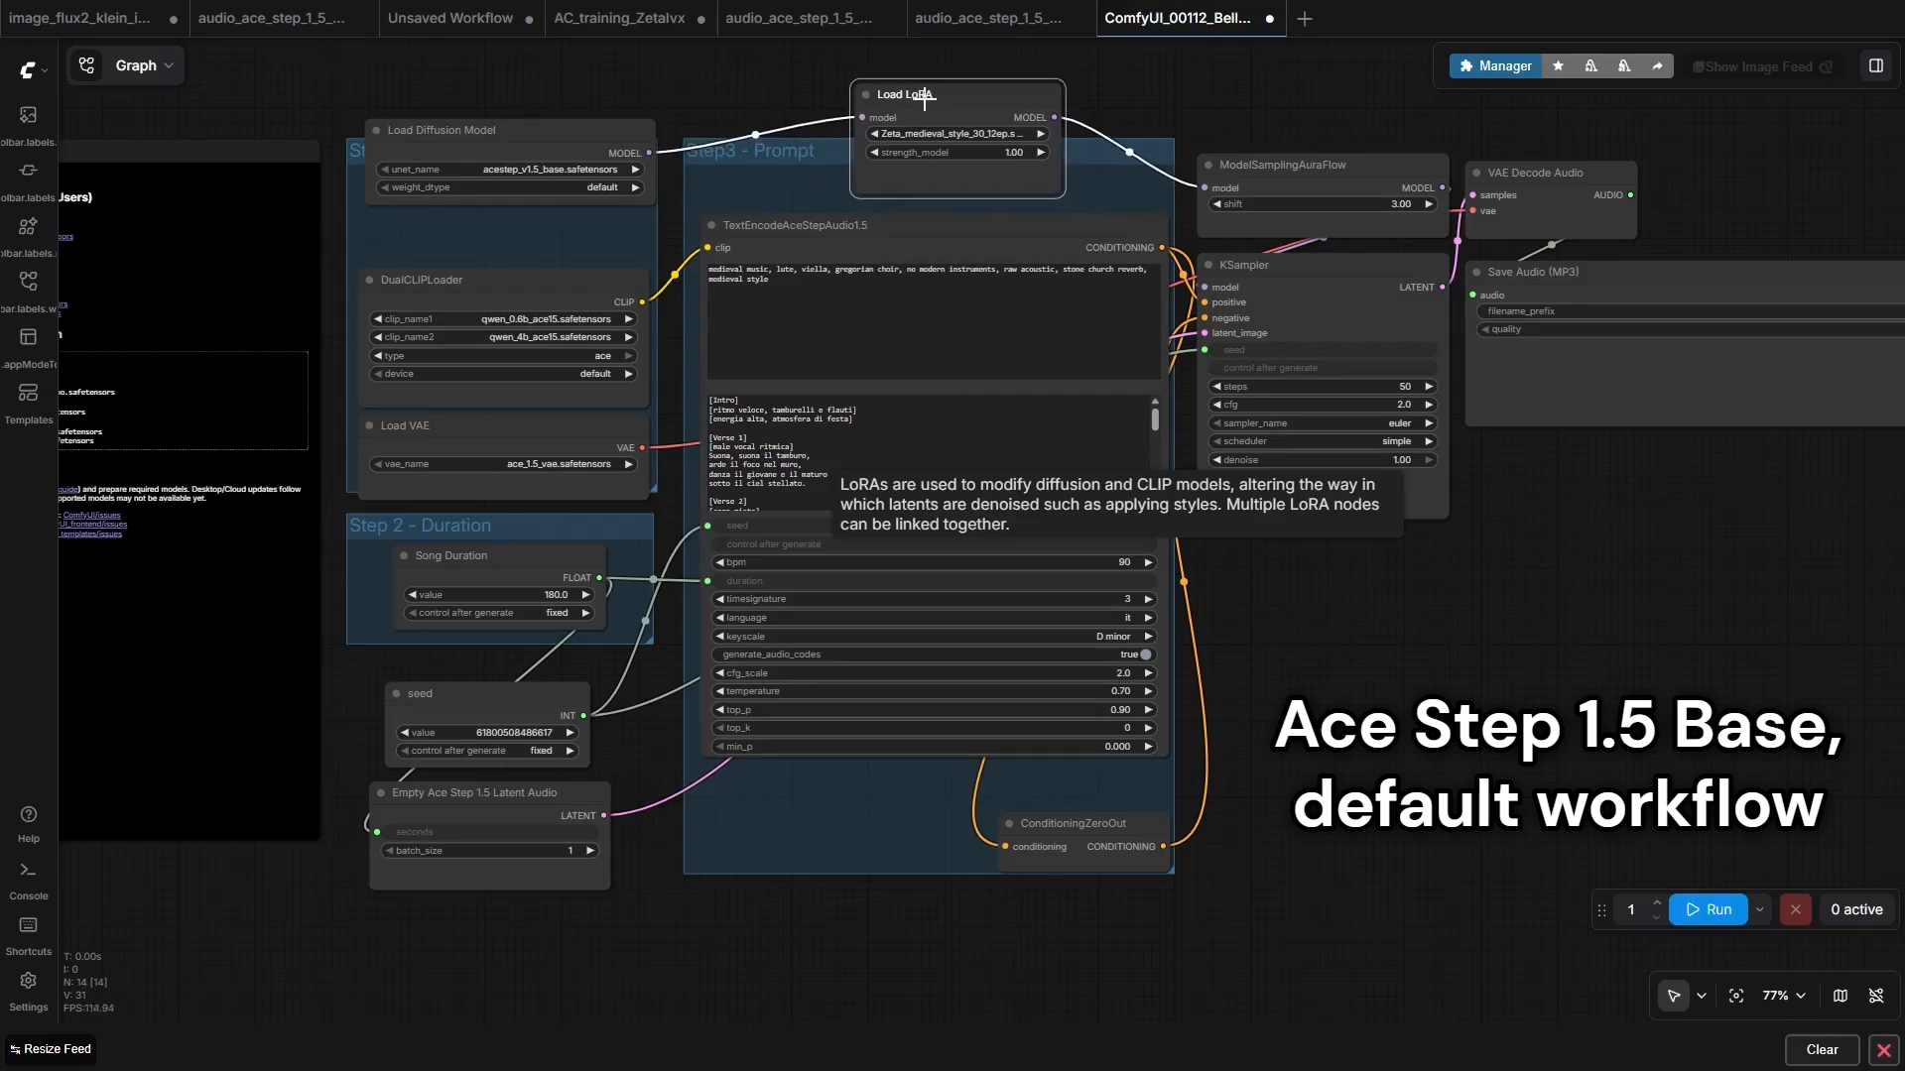
left_click_drag(1202, 101, 1147, 189)
scroll(922, 241, "up", 10)
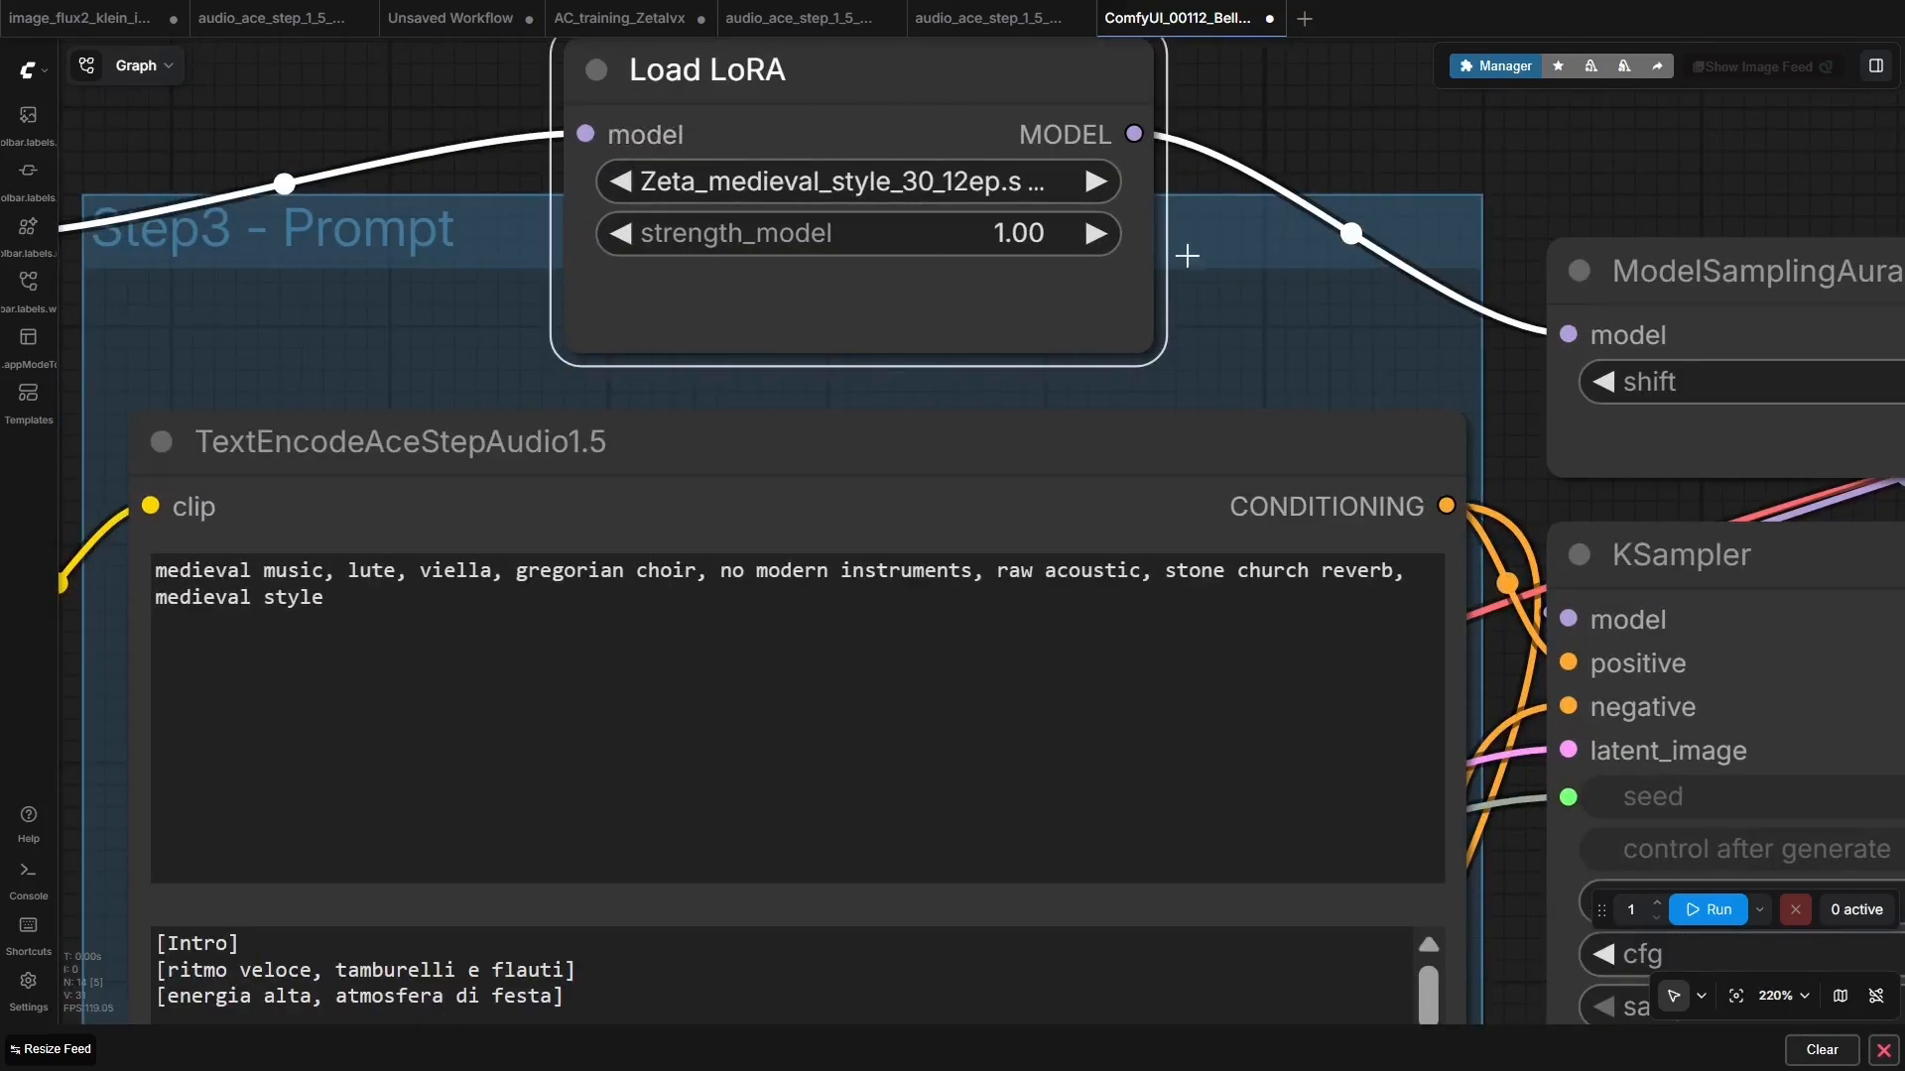
left_click_drag(1330, 144, 1352, 260)
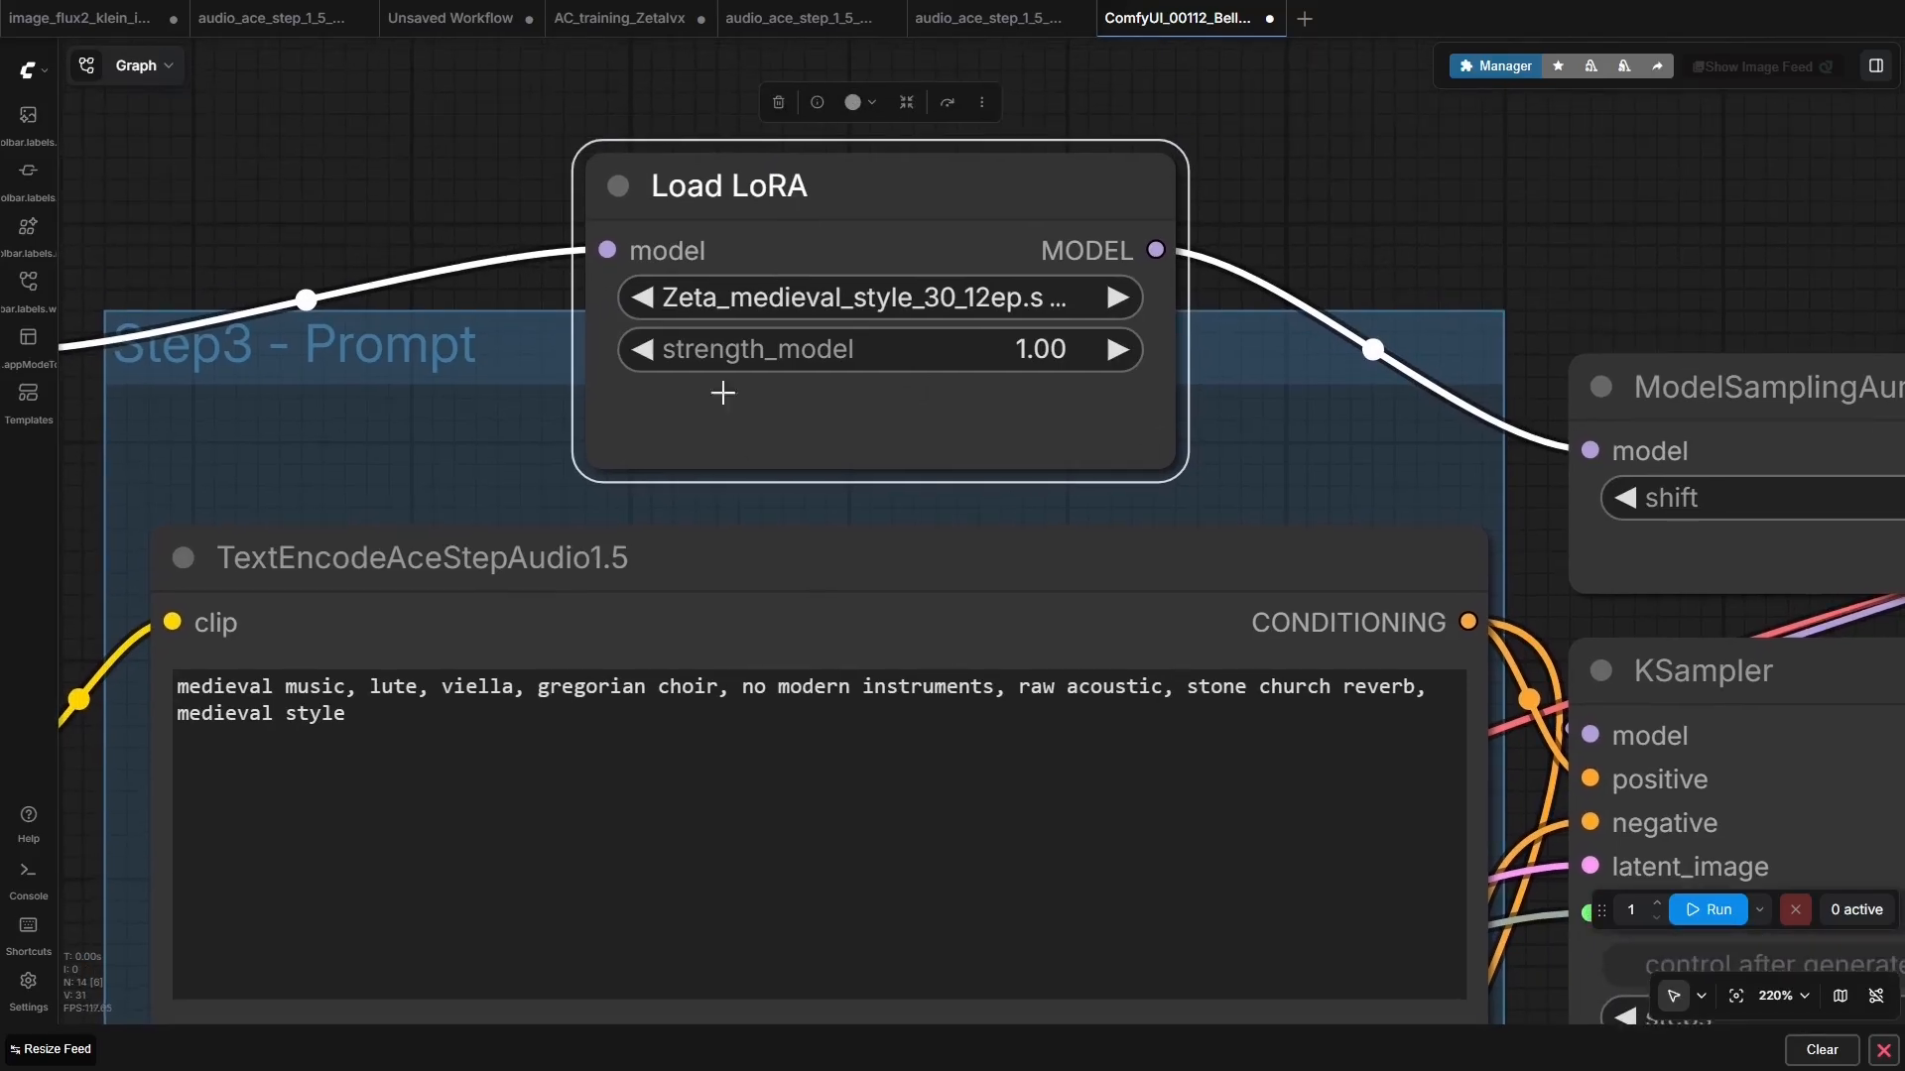
scroll(736, 483, "down", 9)
left_click_drag(1242, 367, 1235, 126)
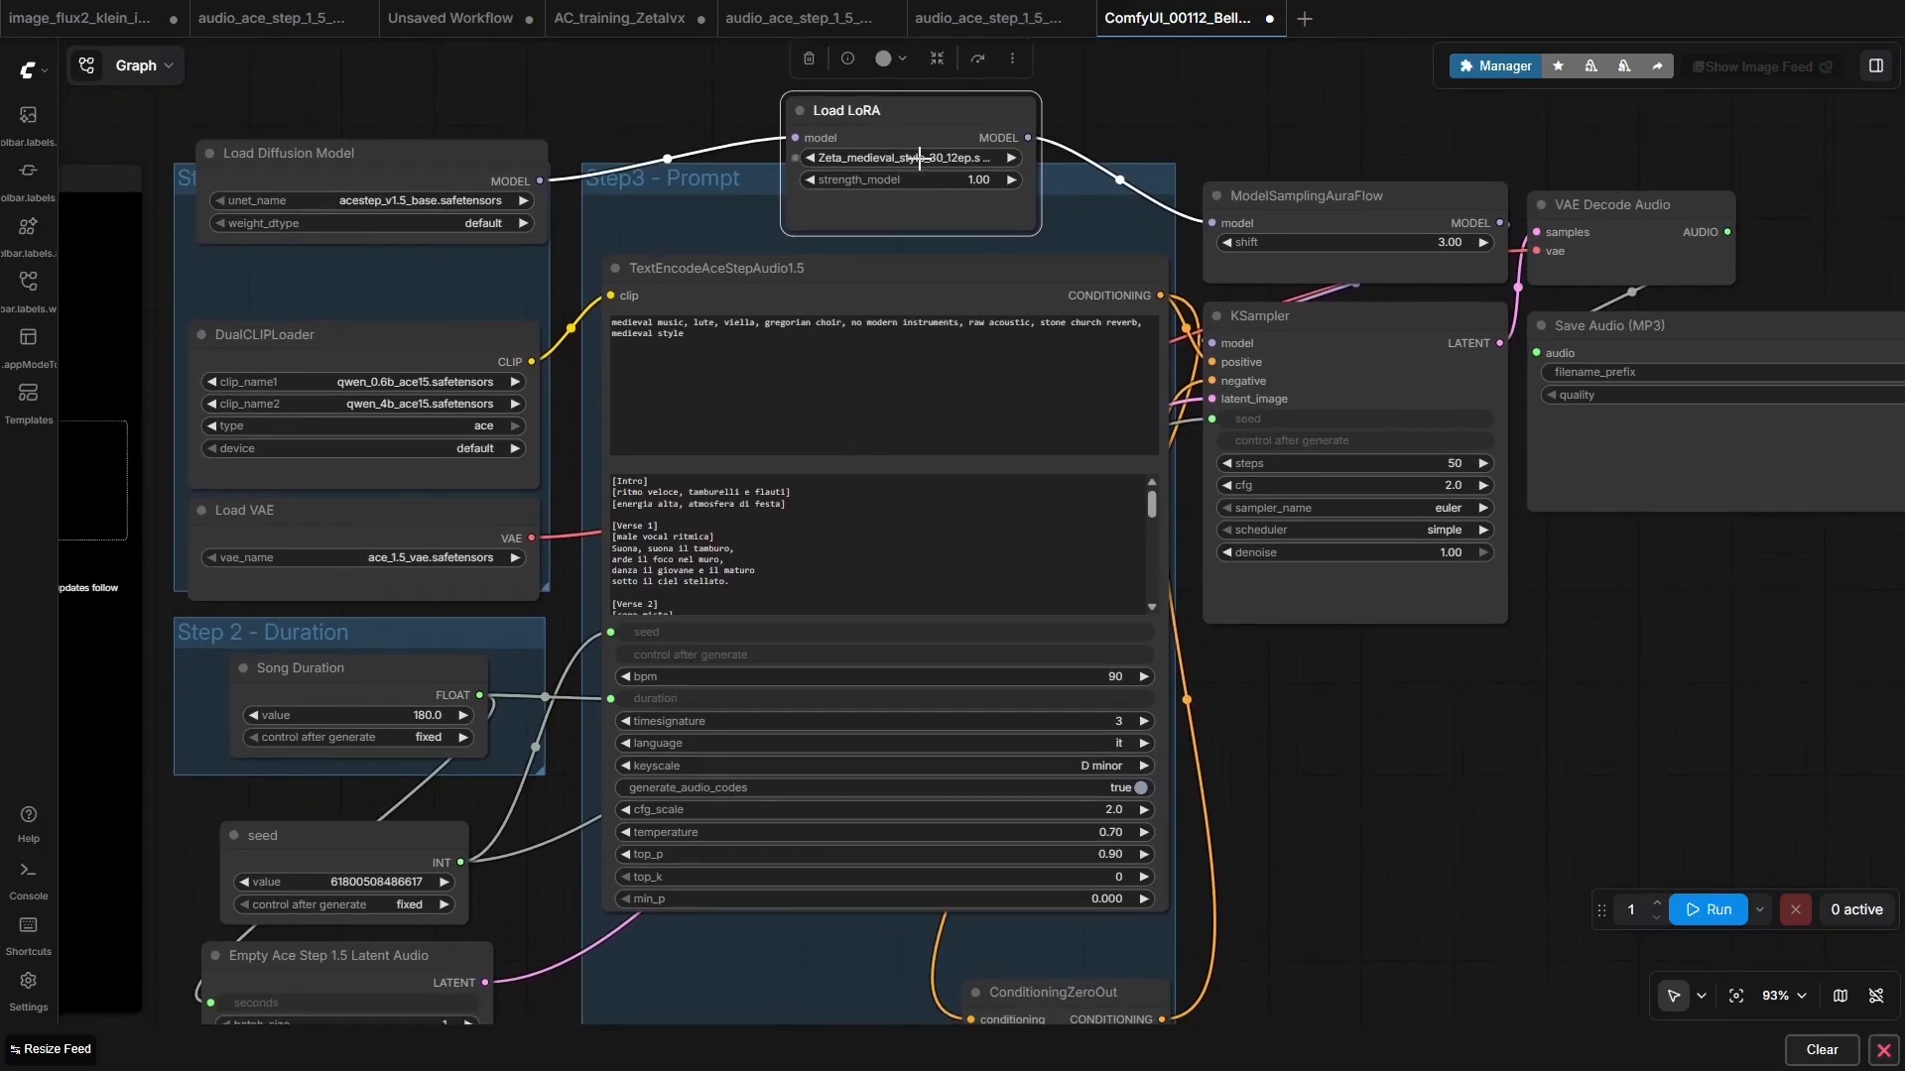
scroll(920, 159, "up", 8)
left_click(1416, 269)
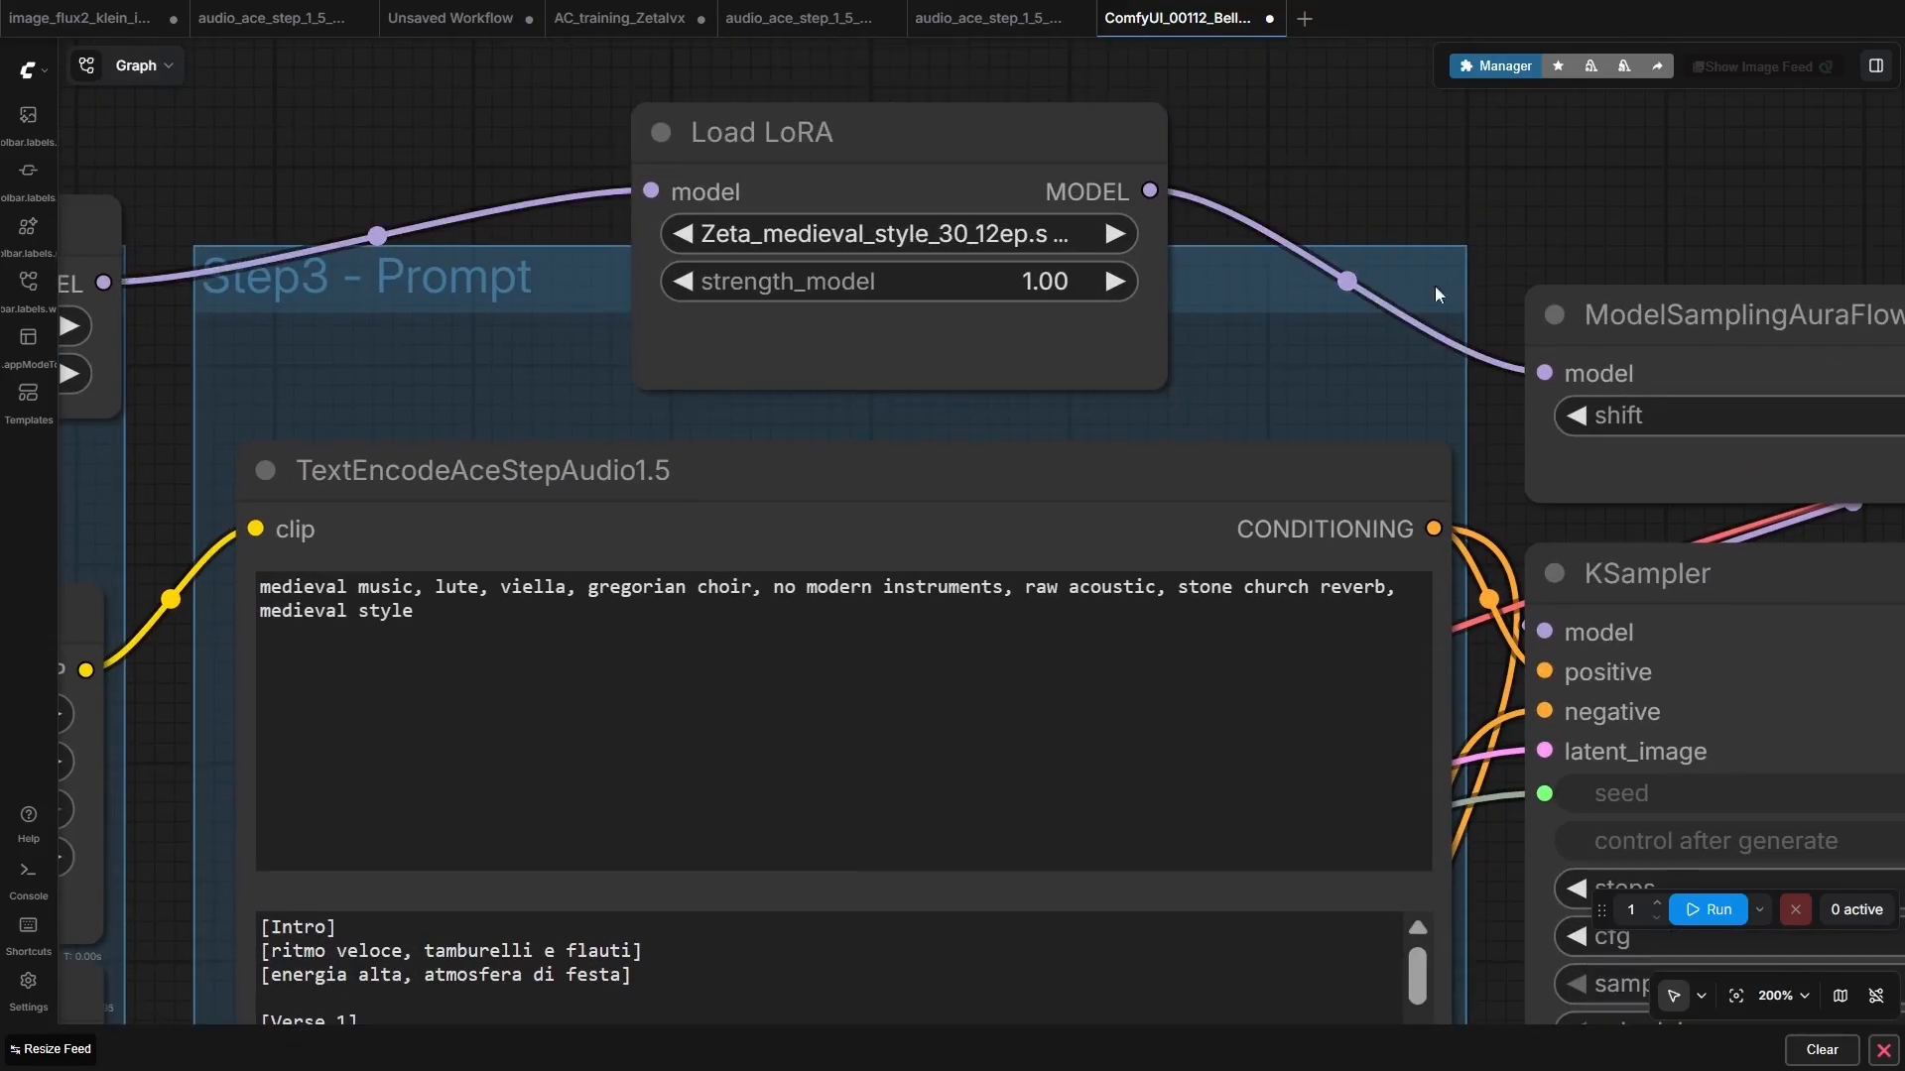
- Highlight the words "medieval style" at the end of the TextEncodeAceStepAudio1.5 node's style prompt
scroll(1491, 473, "down", 1)
left_click_drag(1490, 480, 1470, 220)
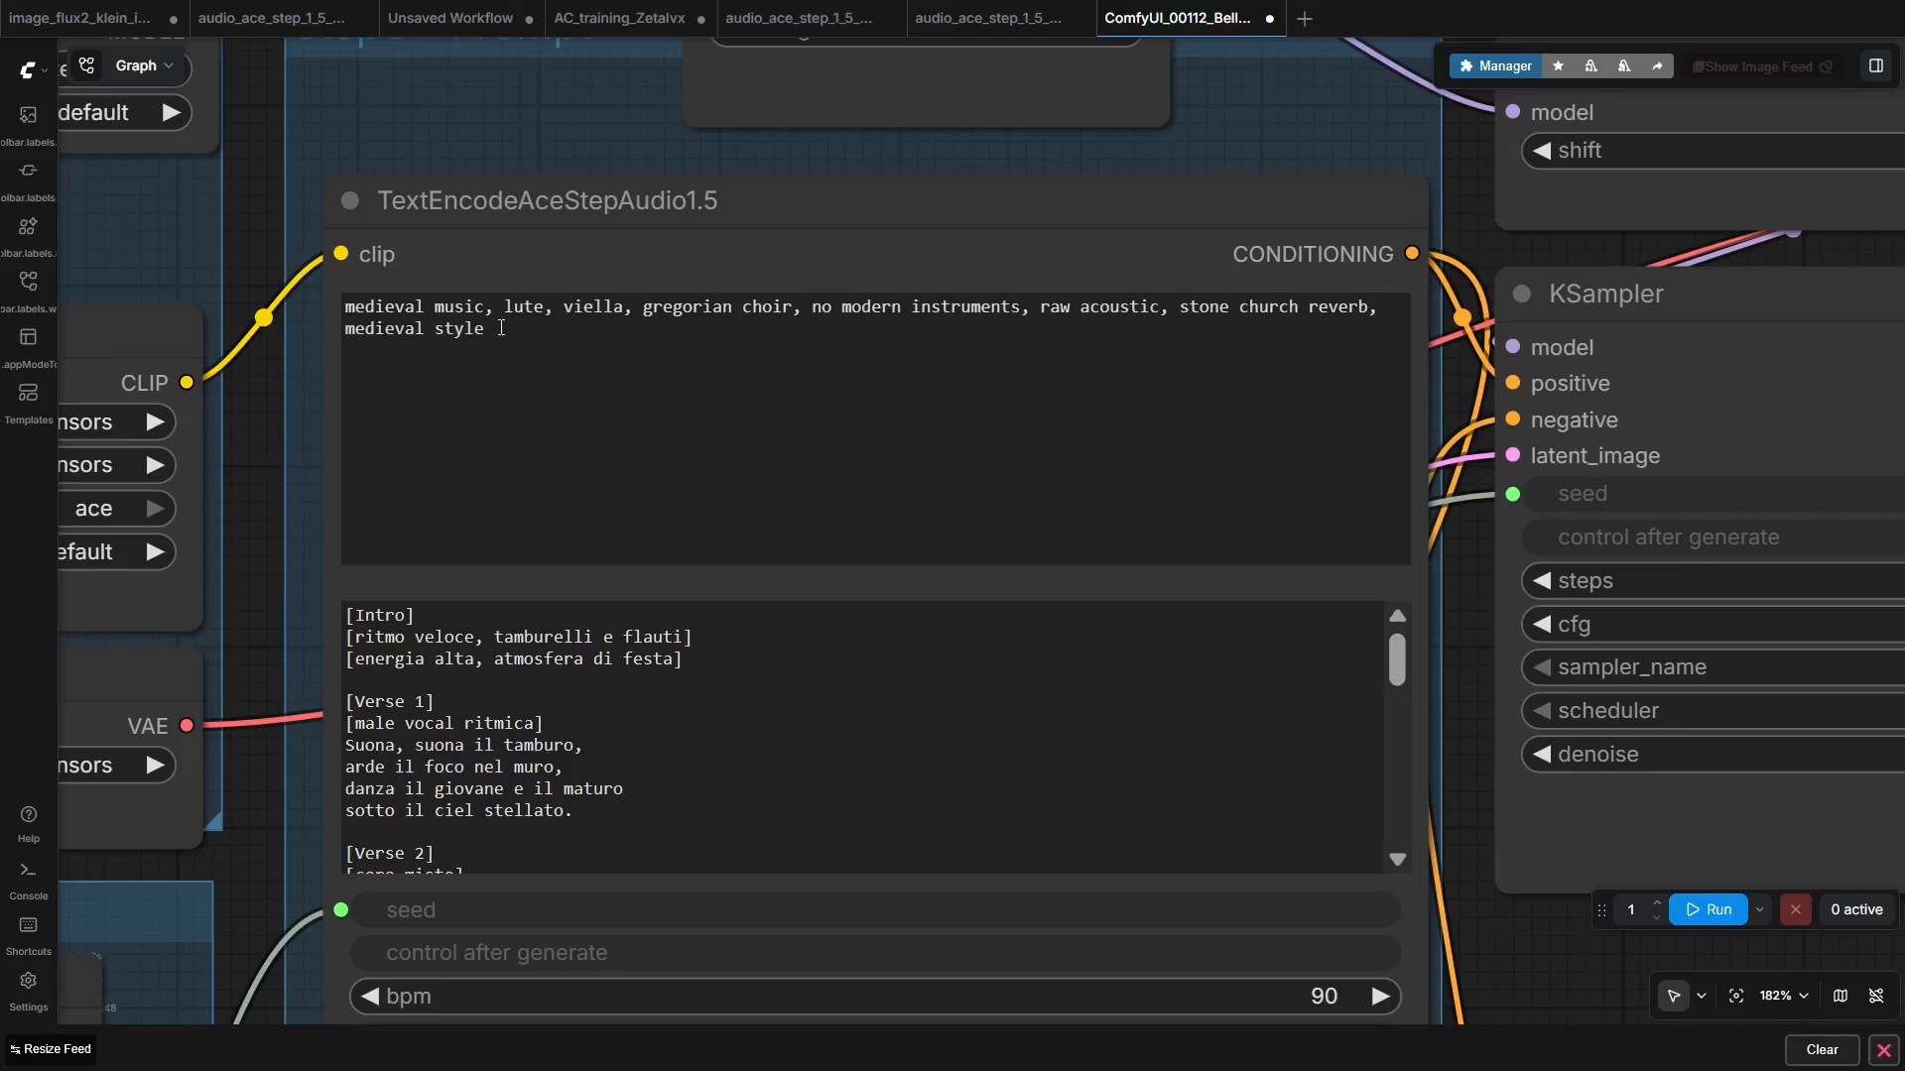
left_click(530, 333)
left_click_drag(531, 334, 349, 335)
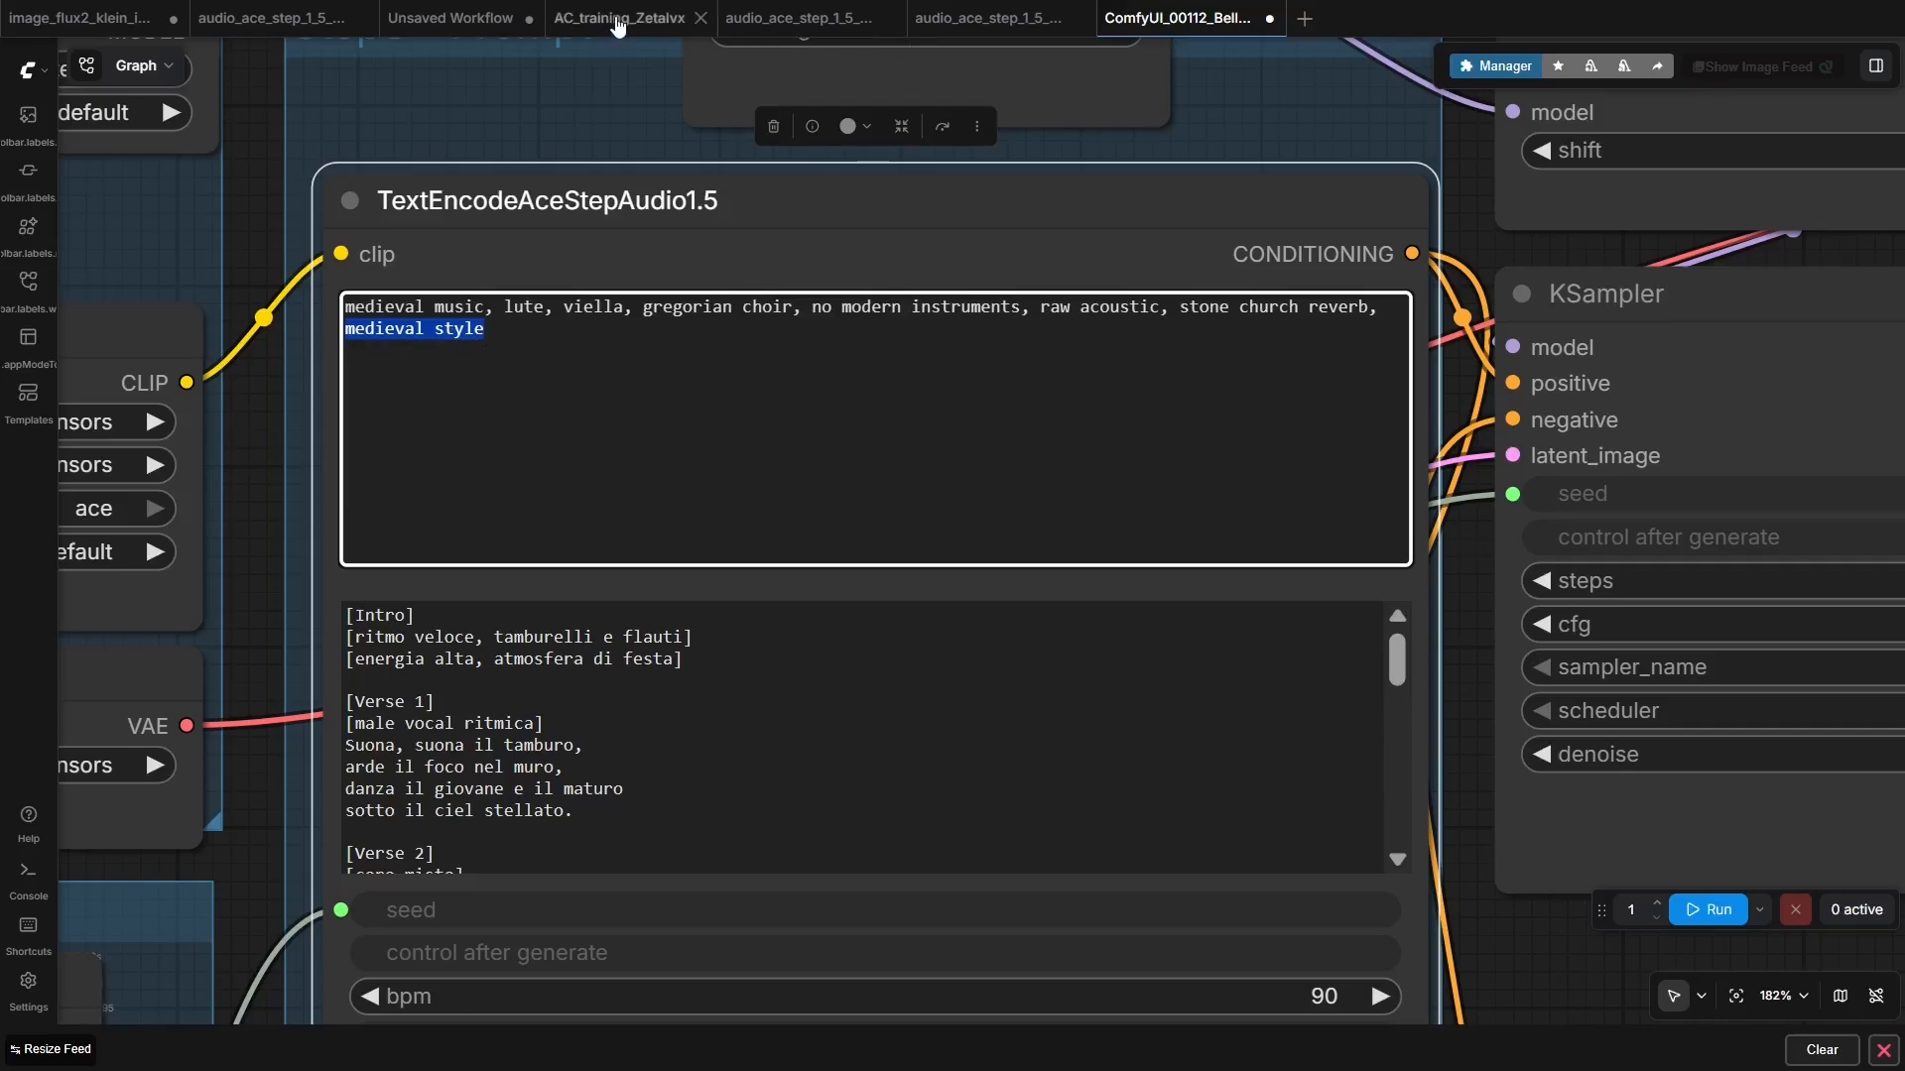
- Switch to the AC_training_Zetalvx workflow and check the custom_tag field of the dataset node, accepting it as it is
left_click(674, 18)
scroll(813, 307, "up", 15)
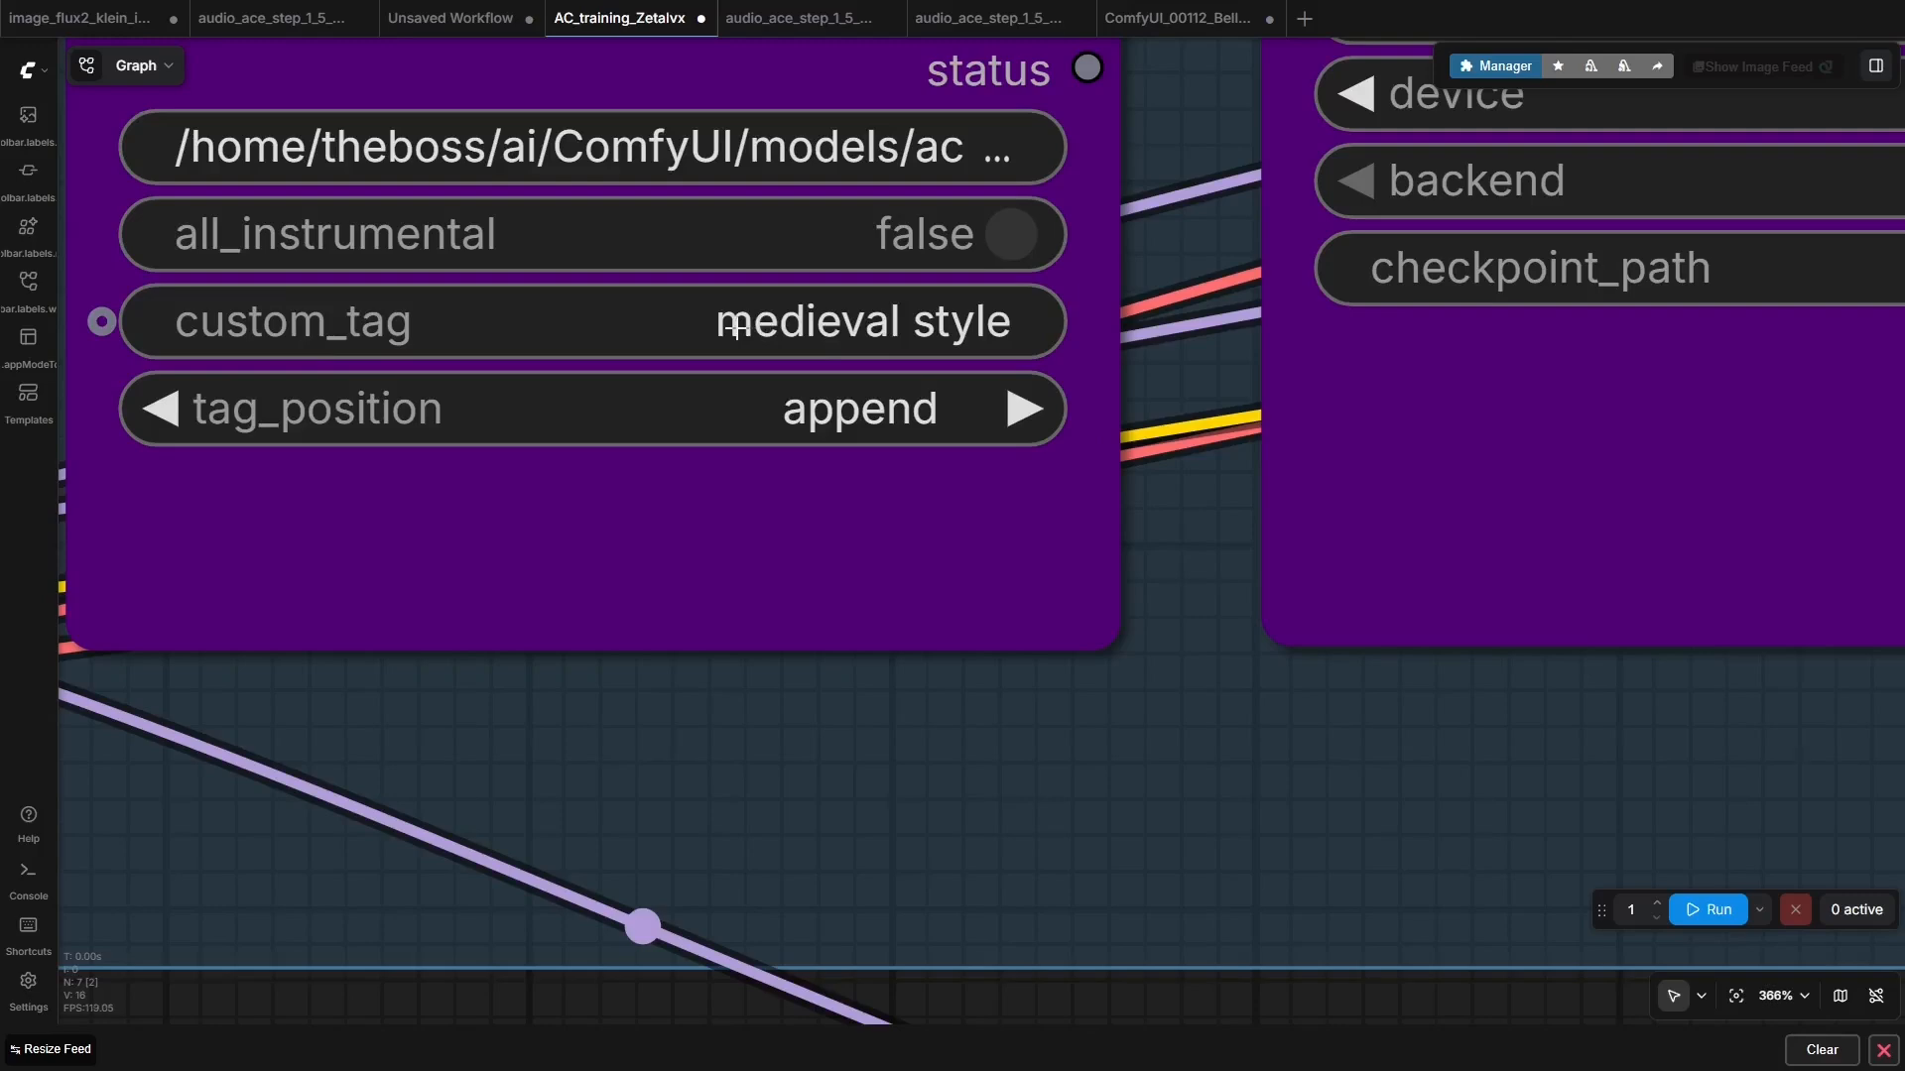
left_click(823, 309)
key("Return")
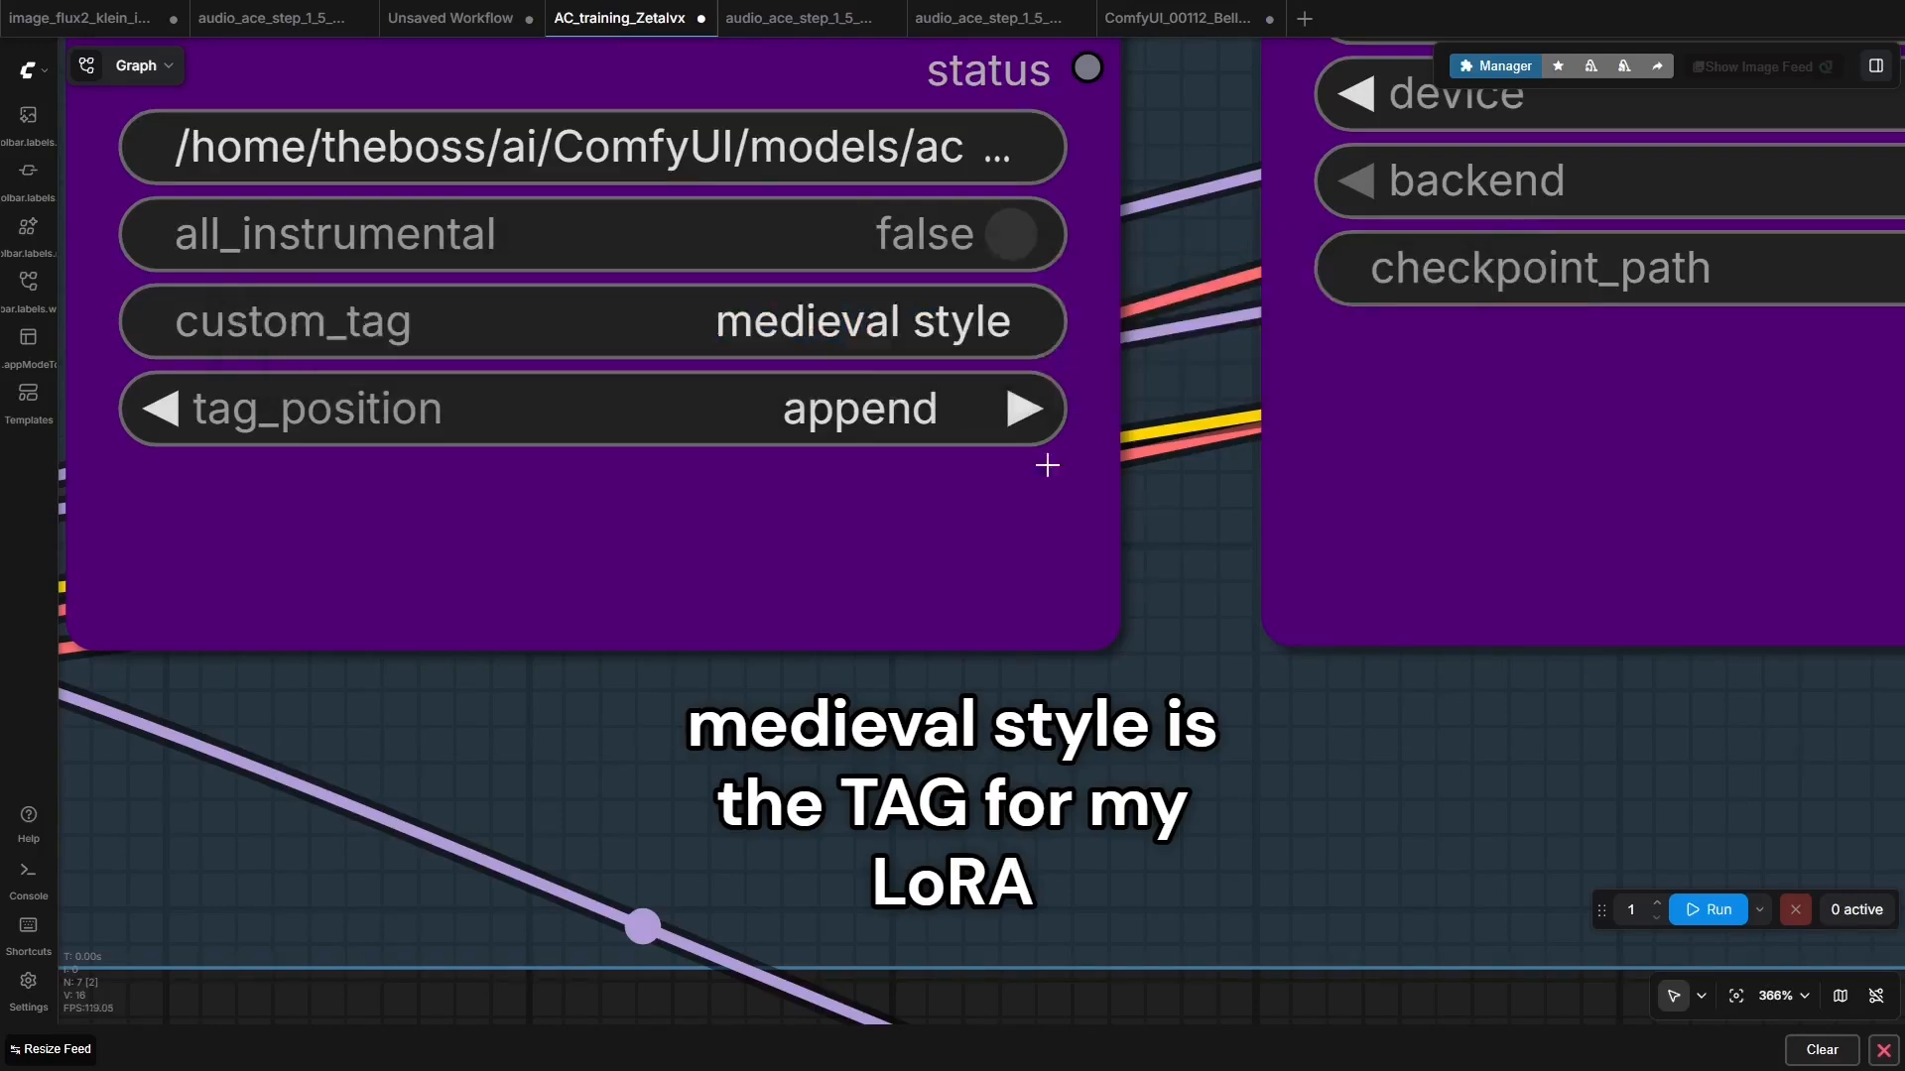
- Return to the ComfyUI_00112 workflow and compare the training tag with the "medieval style" wording in the prompt, examining it up close
left_click(1172, 22)
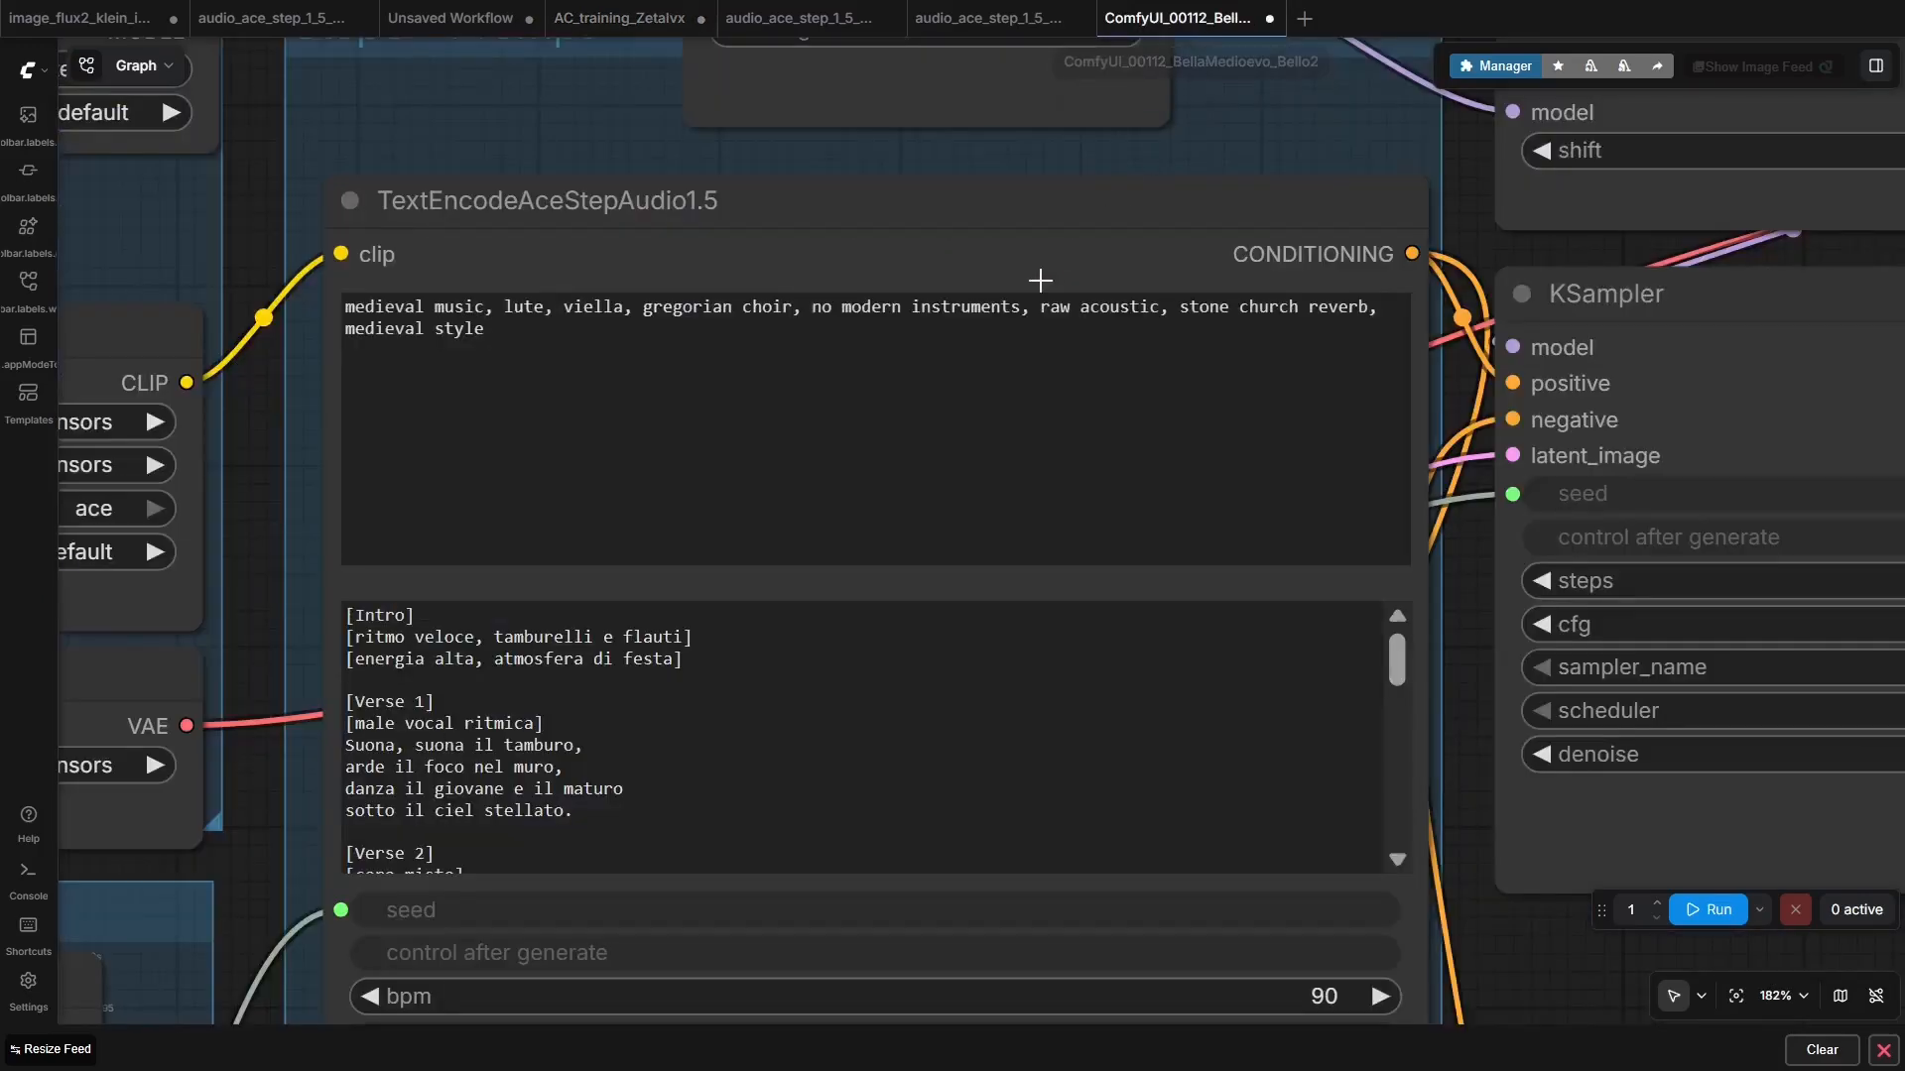
left_click_drag(485, 333, 332, 339)
scroll(316, 347, "up", 4)
scroll(316, 343, "up", 2)
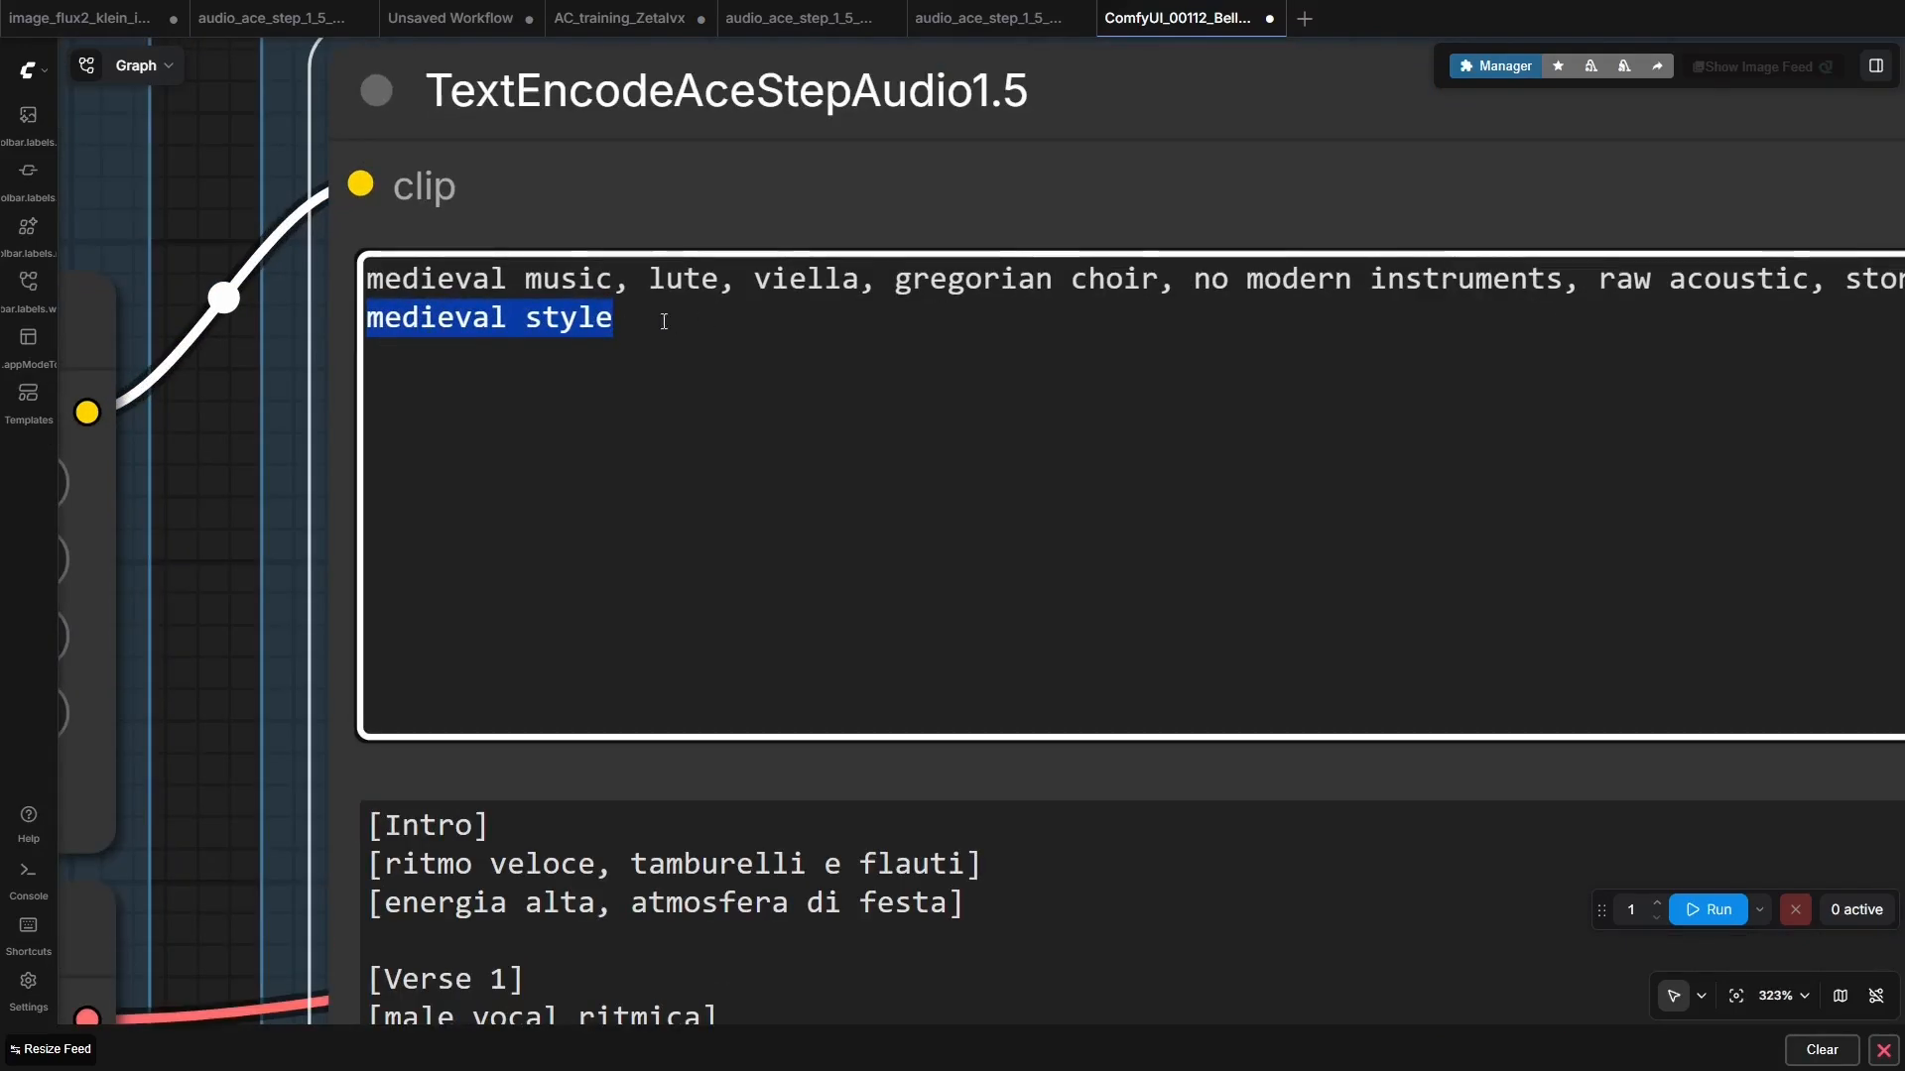
scroll(882, 398, "down", 6)
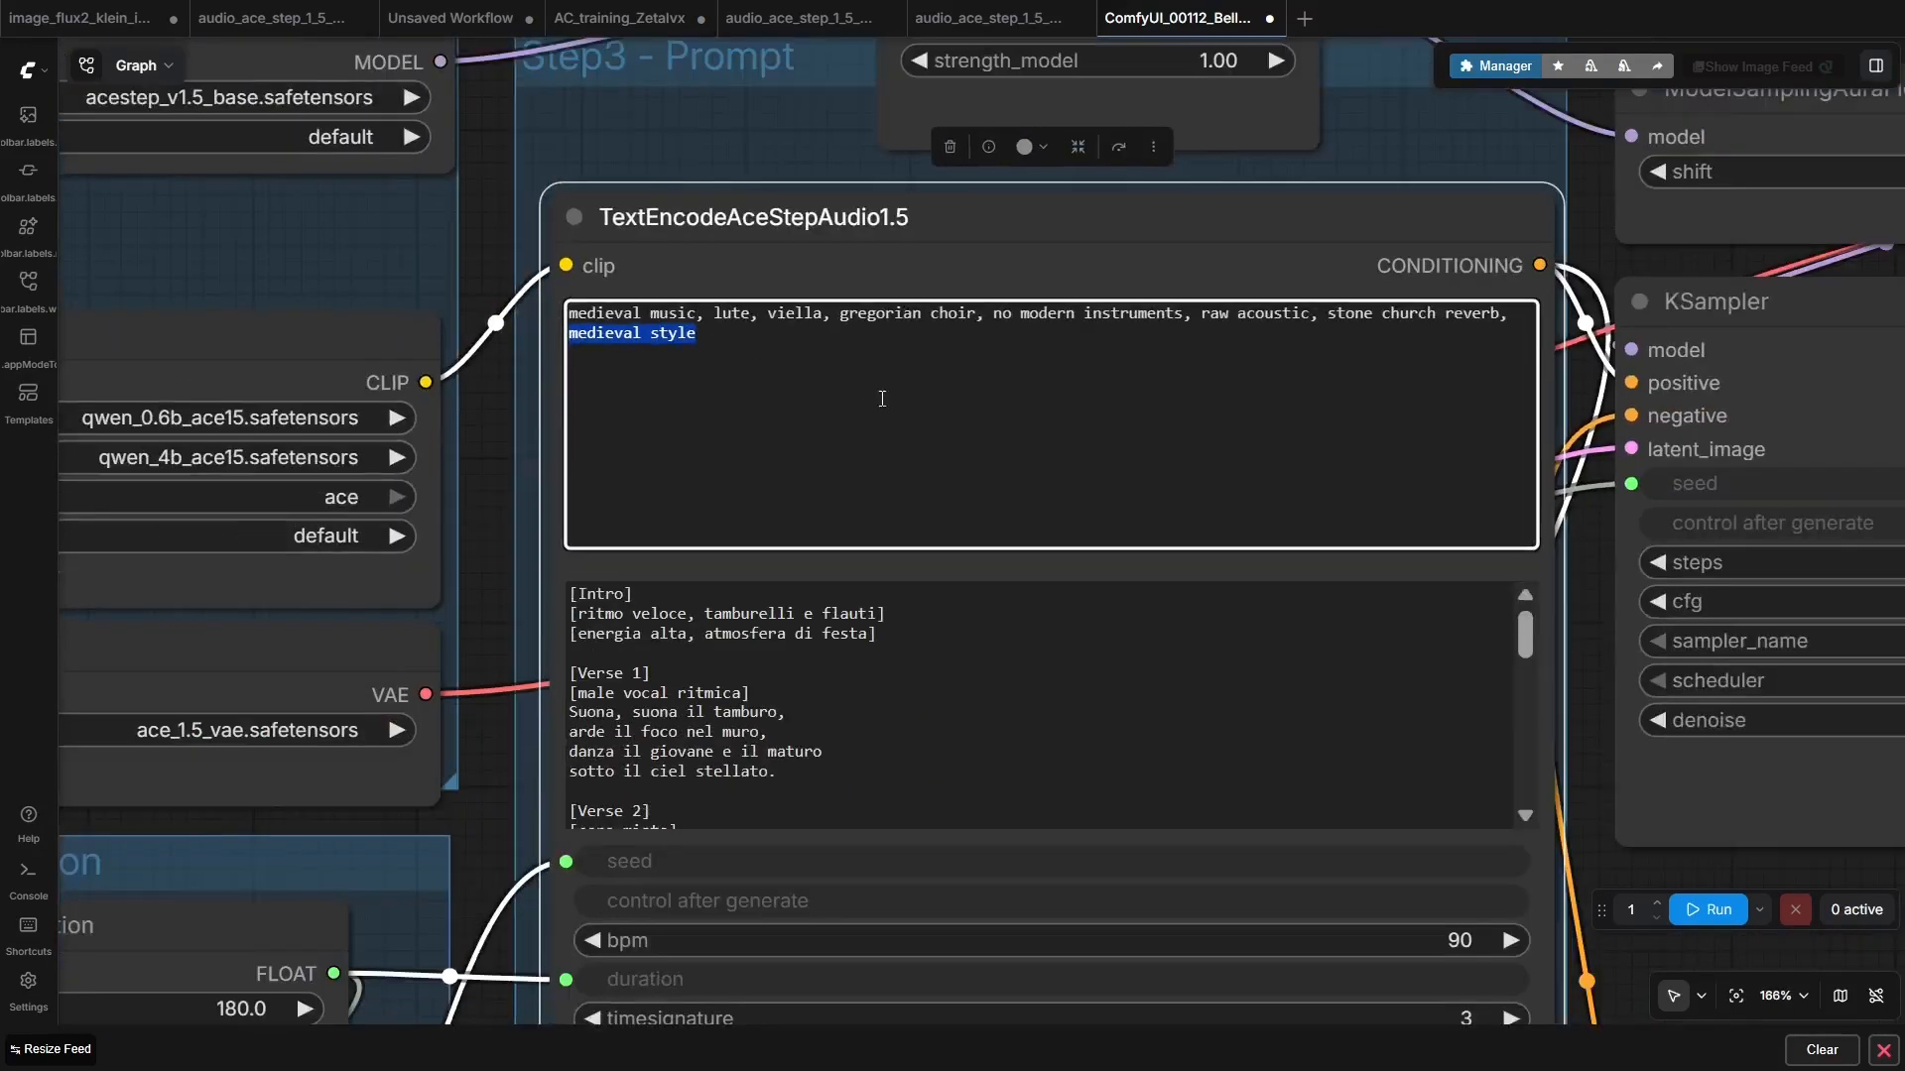
left_click(501, 440)
- Read through the lyrics down to the outro and review the bpm, timesignature, language, keyscale and sampling values of the TextEncodeAceStepAudio1.5 node
scroll(510, 616, "down", 5)
scroll(608, 392, "down", 3)
scroll(608, 391, "down", 3)
scroll(936, 625, "up", 4)
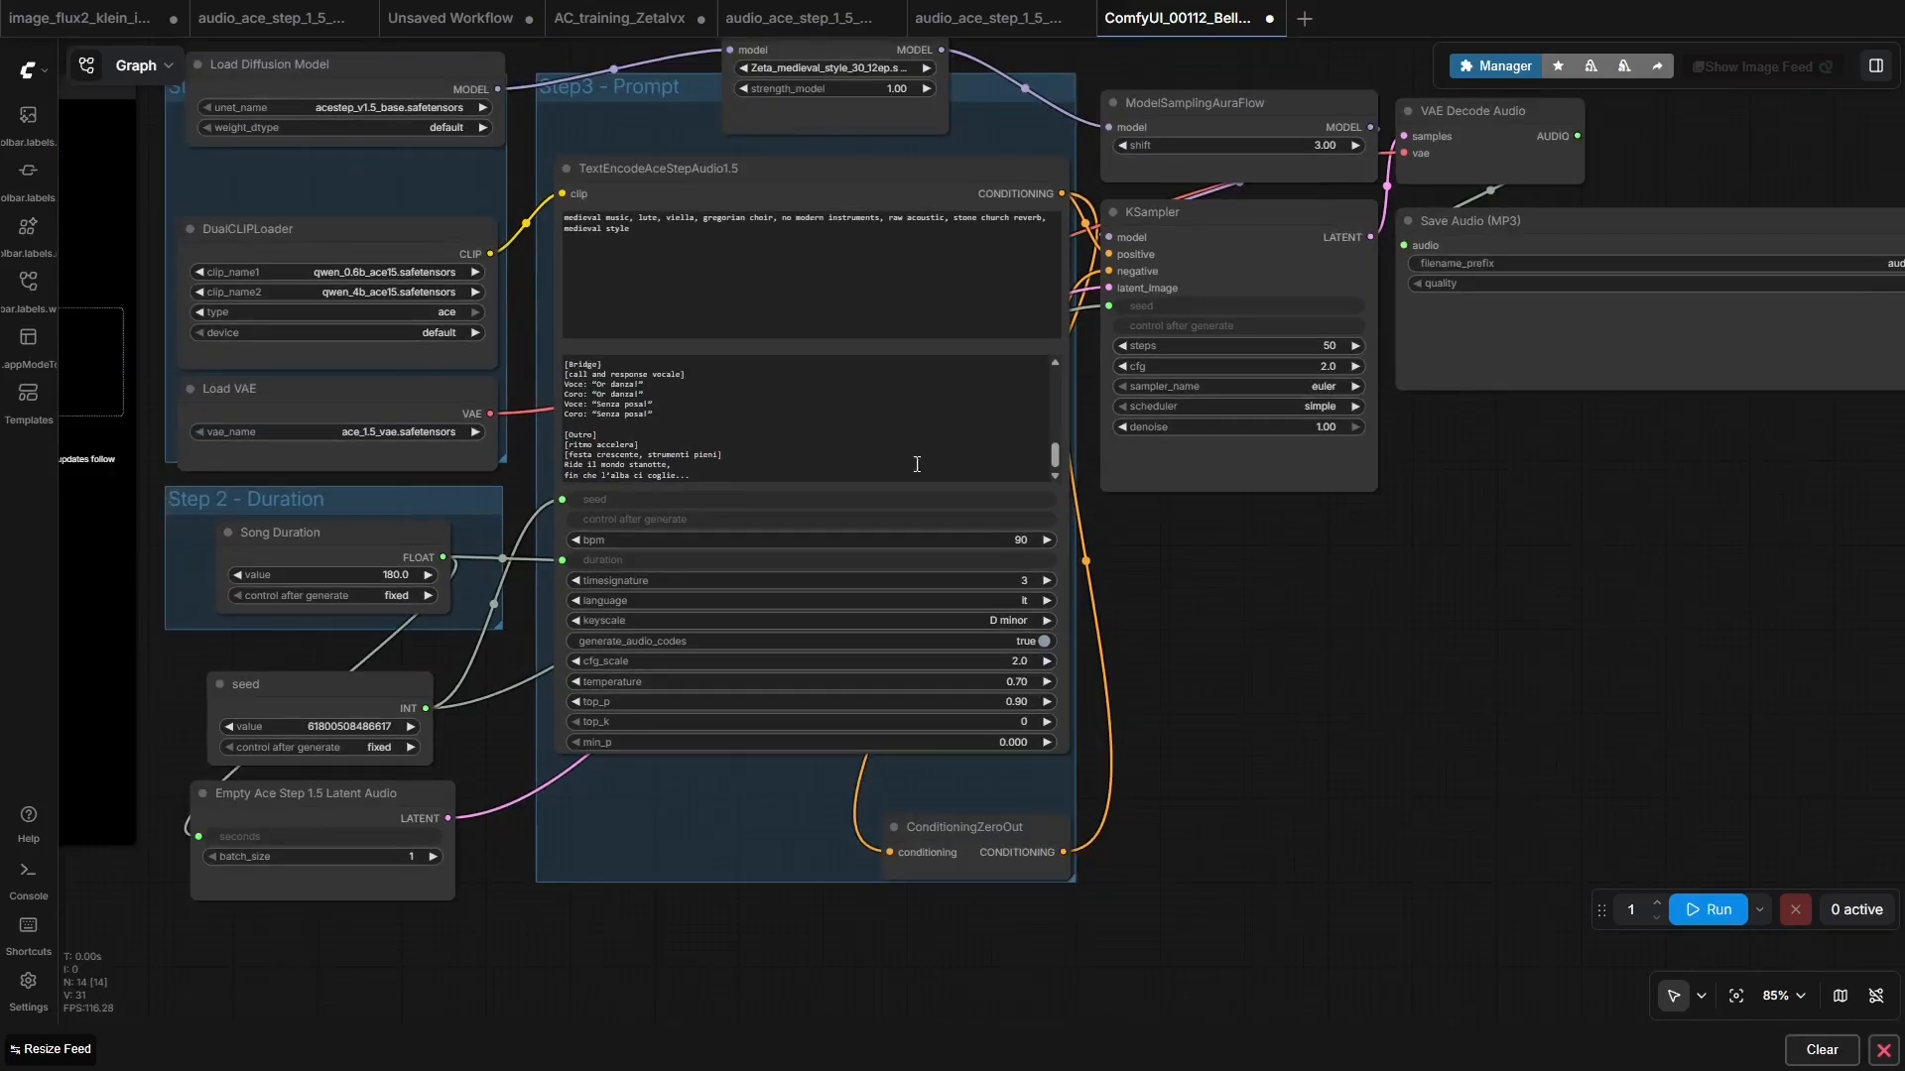
left_click_drag(1394, 609, 1532, 430)
scroll(1543, 426, "up", 2)
left_click_drag(1391, 354, 1532, 394)
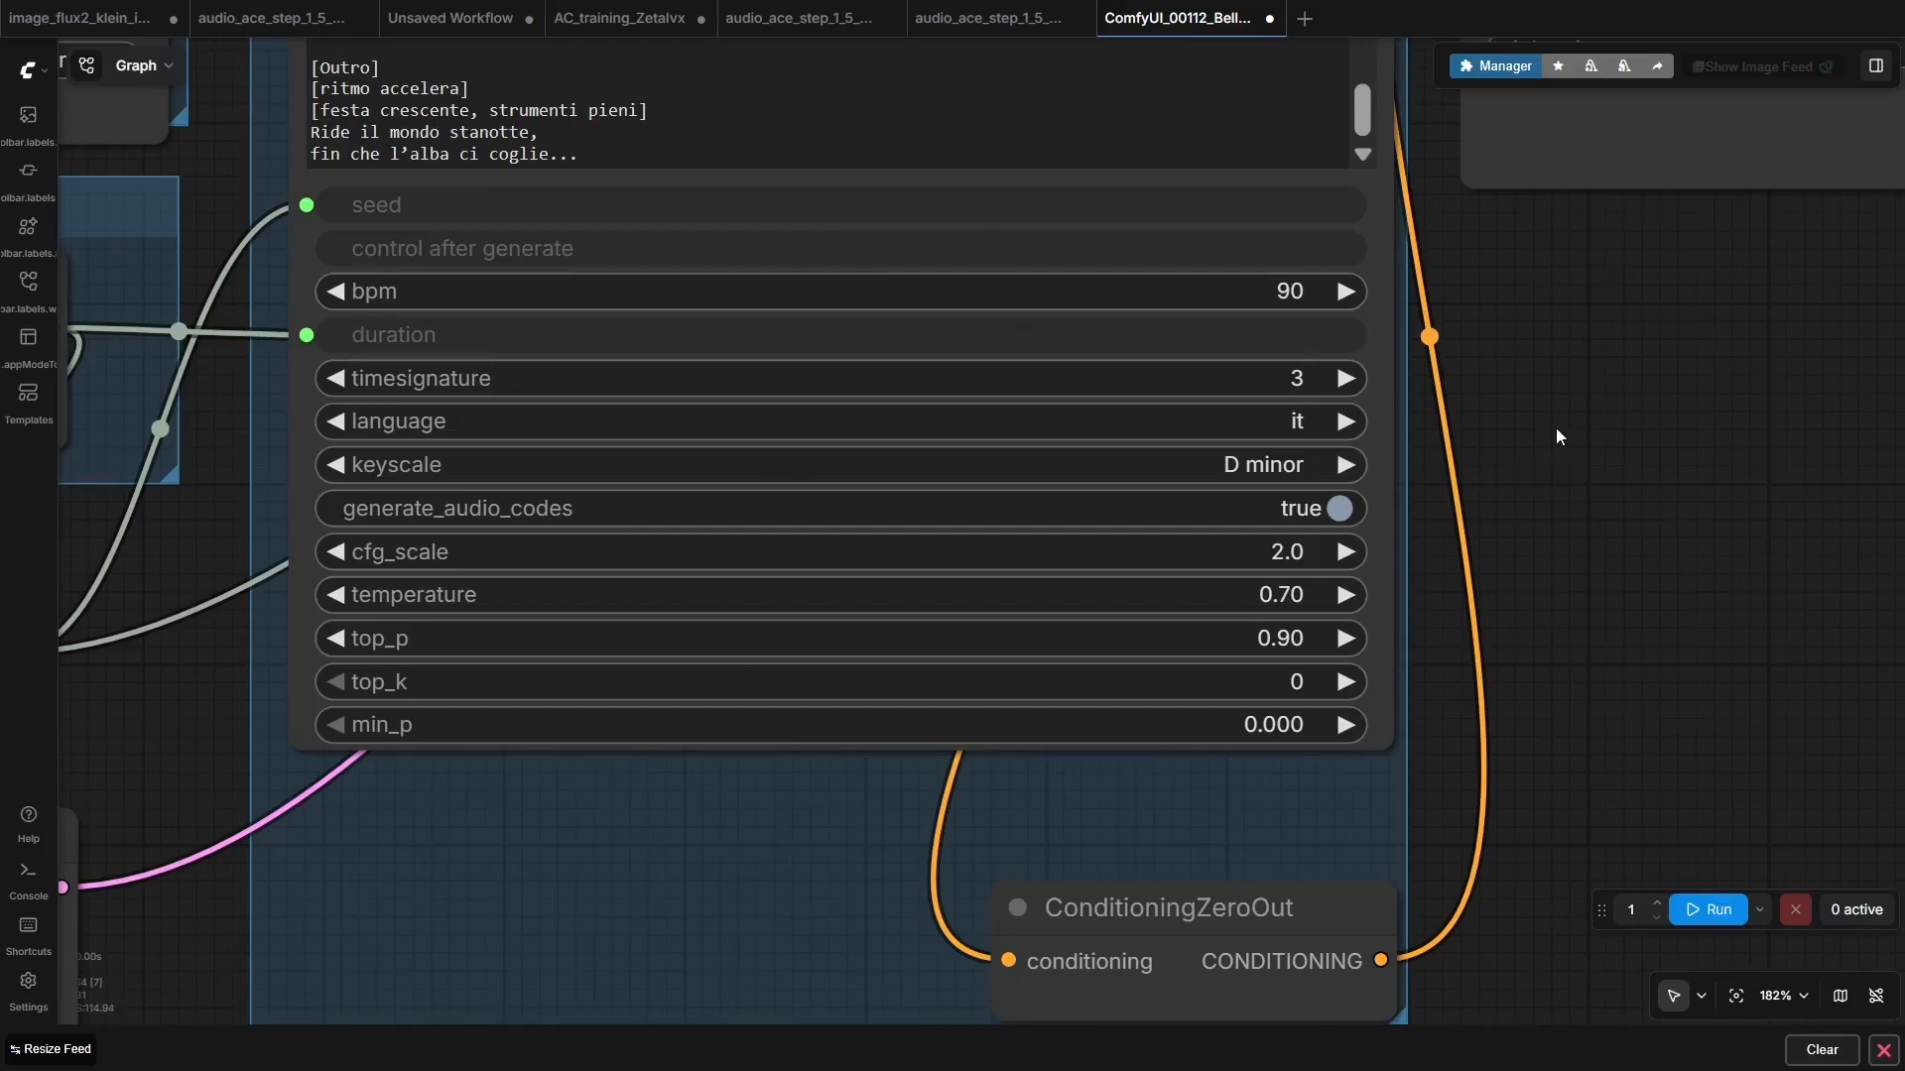
scroll(1557, 417, "down", 8)
- Check the unet_name in the Load Diffusion Model node and review the KSampler and Save Audio (MP3) settings
left_click_drag(1698, 397, 1098, 609)
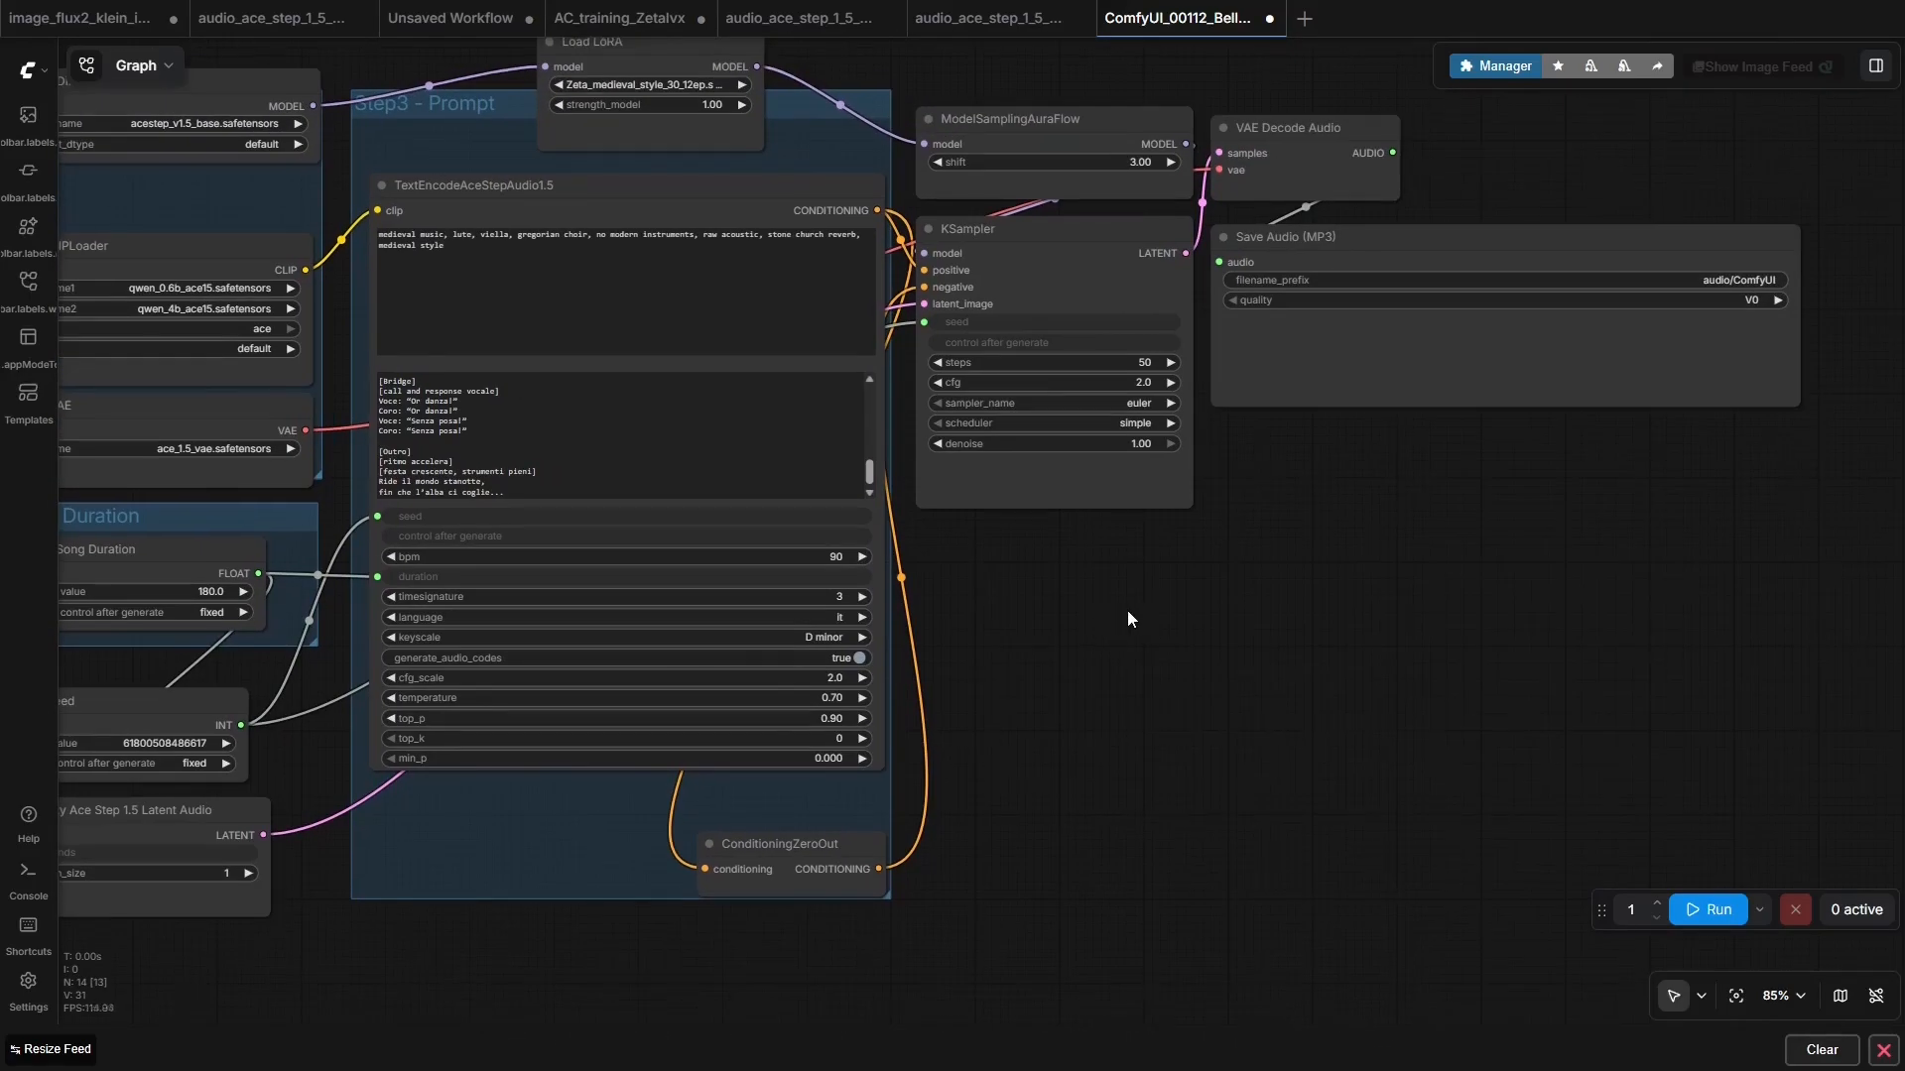
left_click_drag(377, 168, 915, 399)
scroll(914, 399, "up", 12)
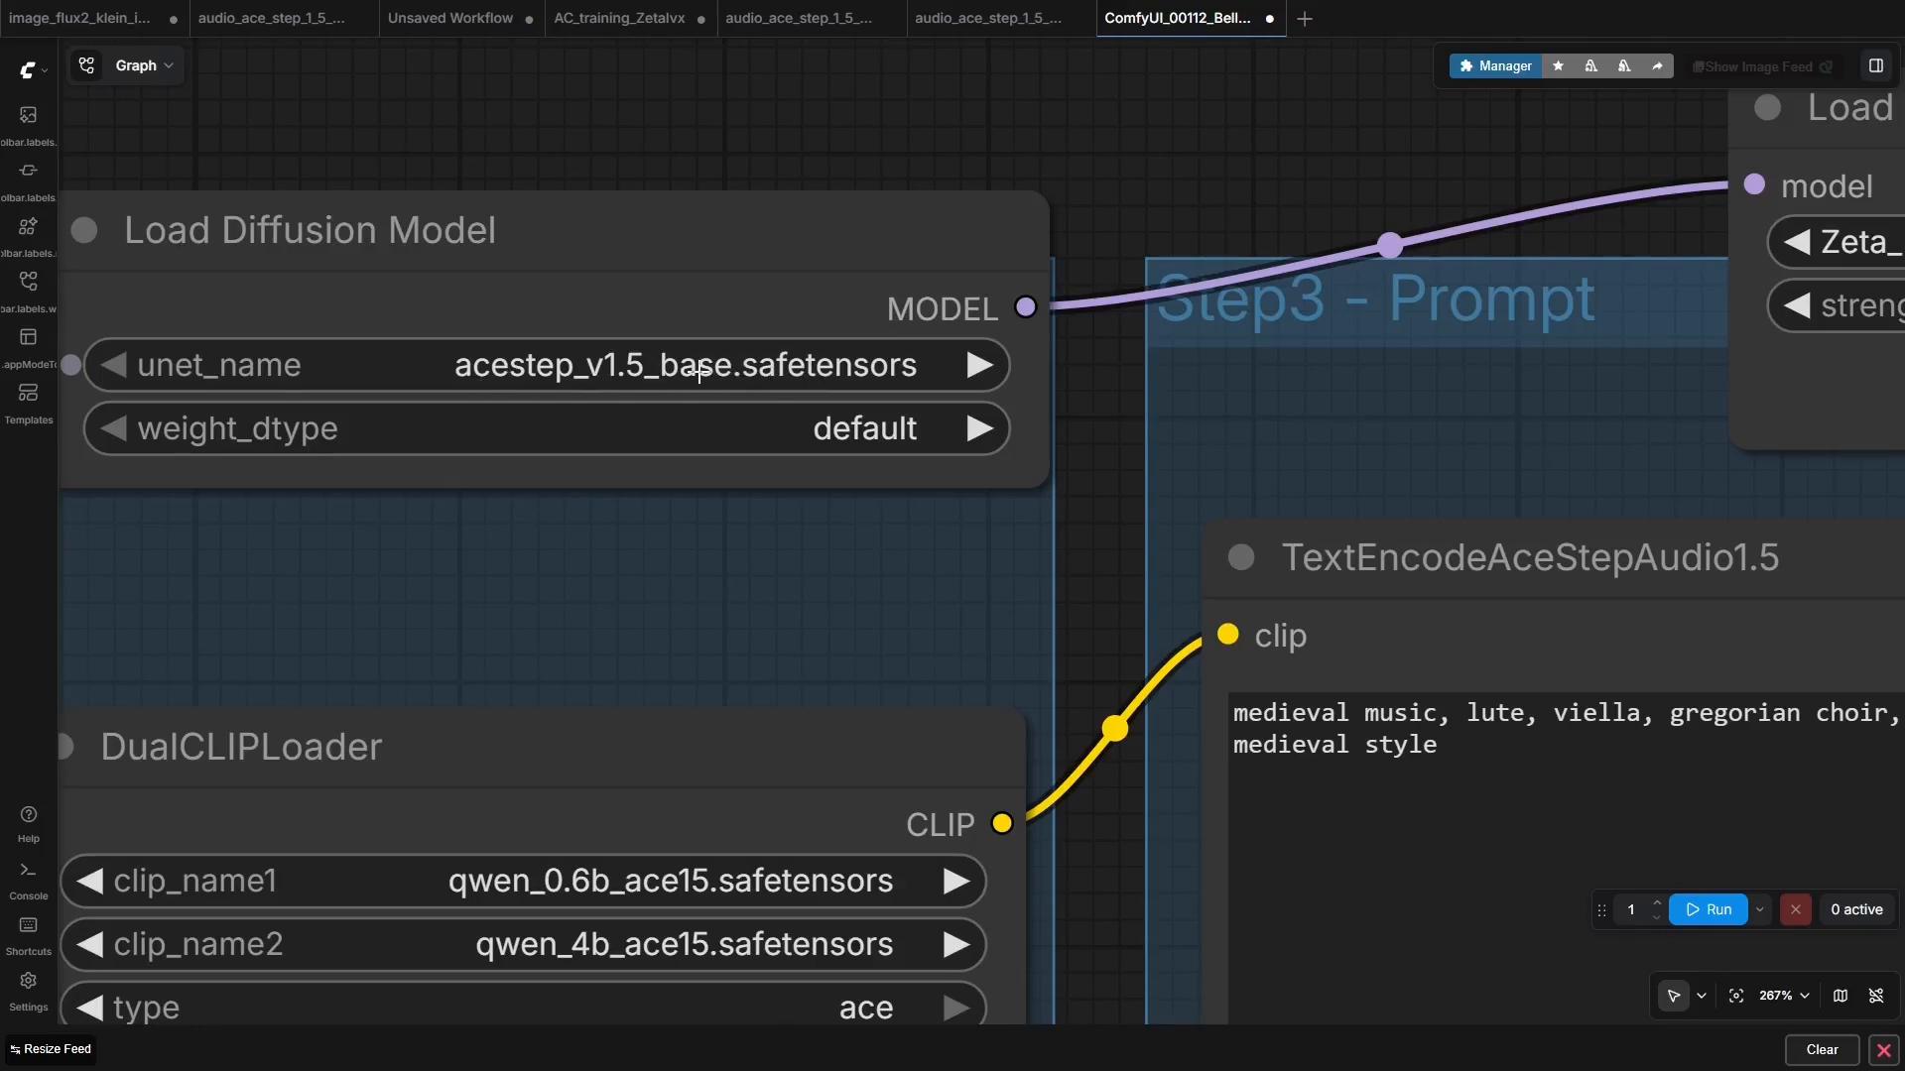
scroll(698, 374, "down", 11)
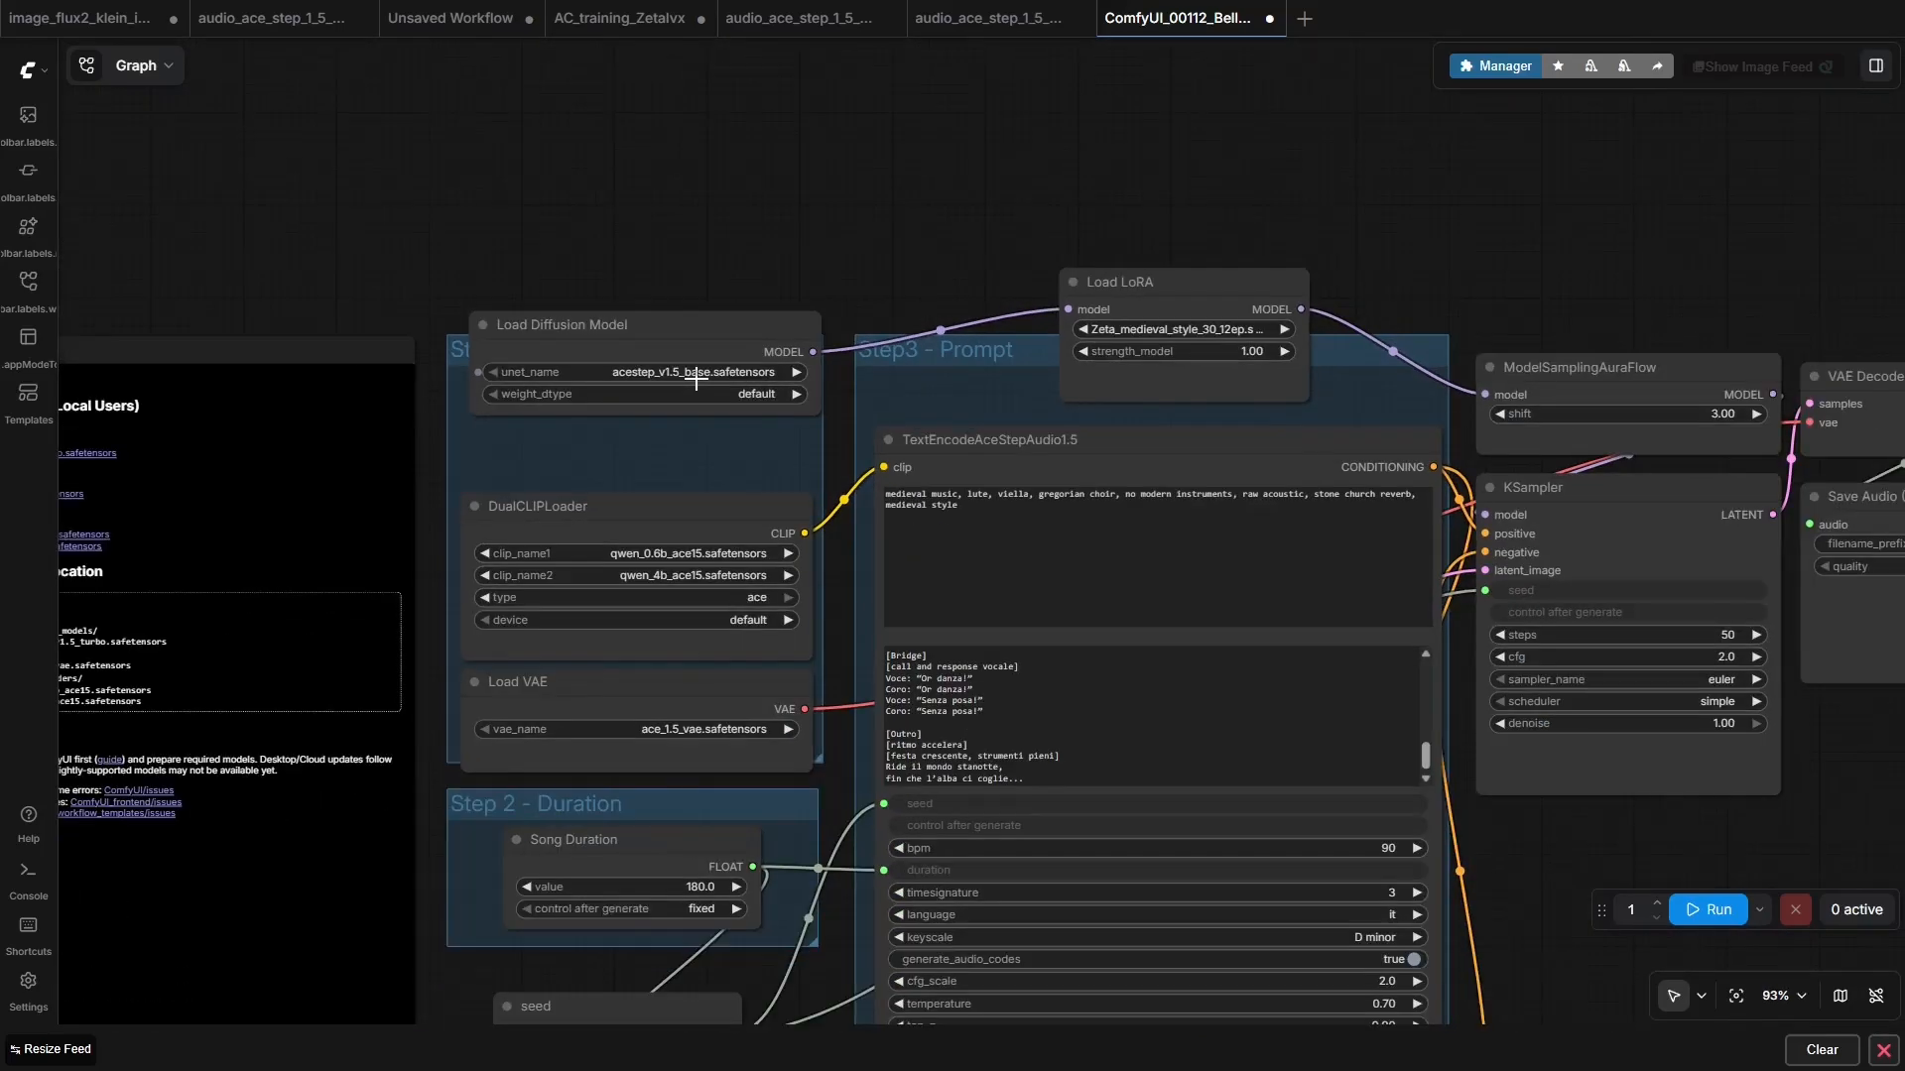
left_click_drag(1795, 740, 1016, 527)
scroll(1018, 526, "up", 1)
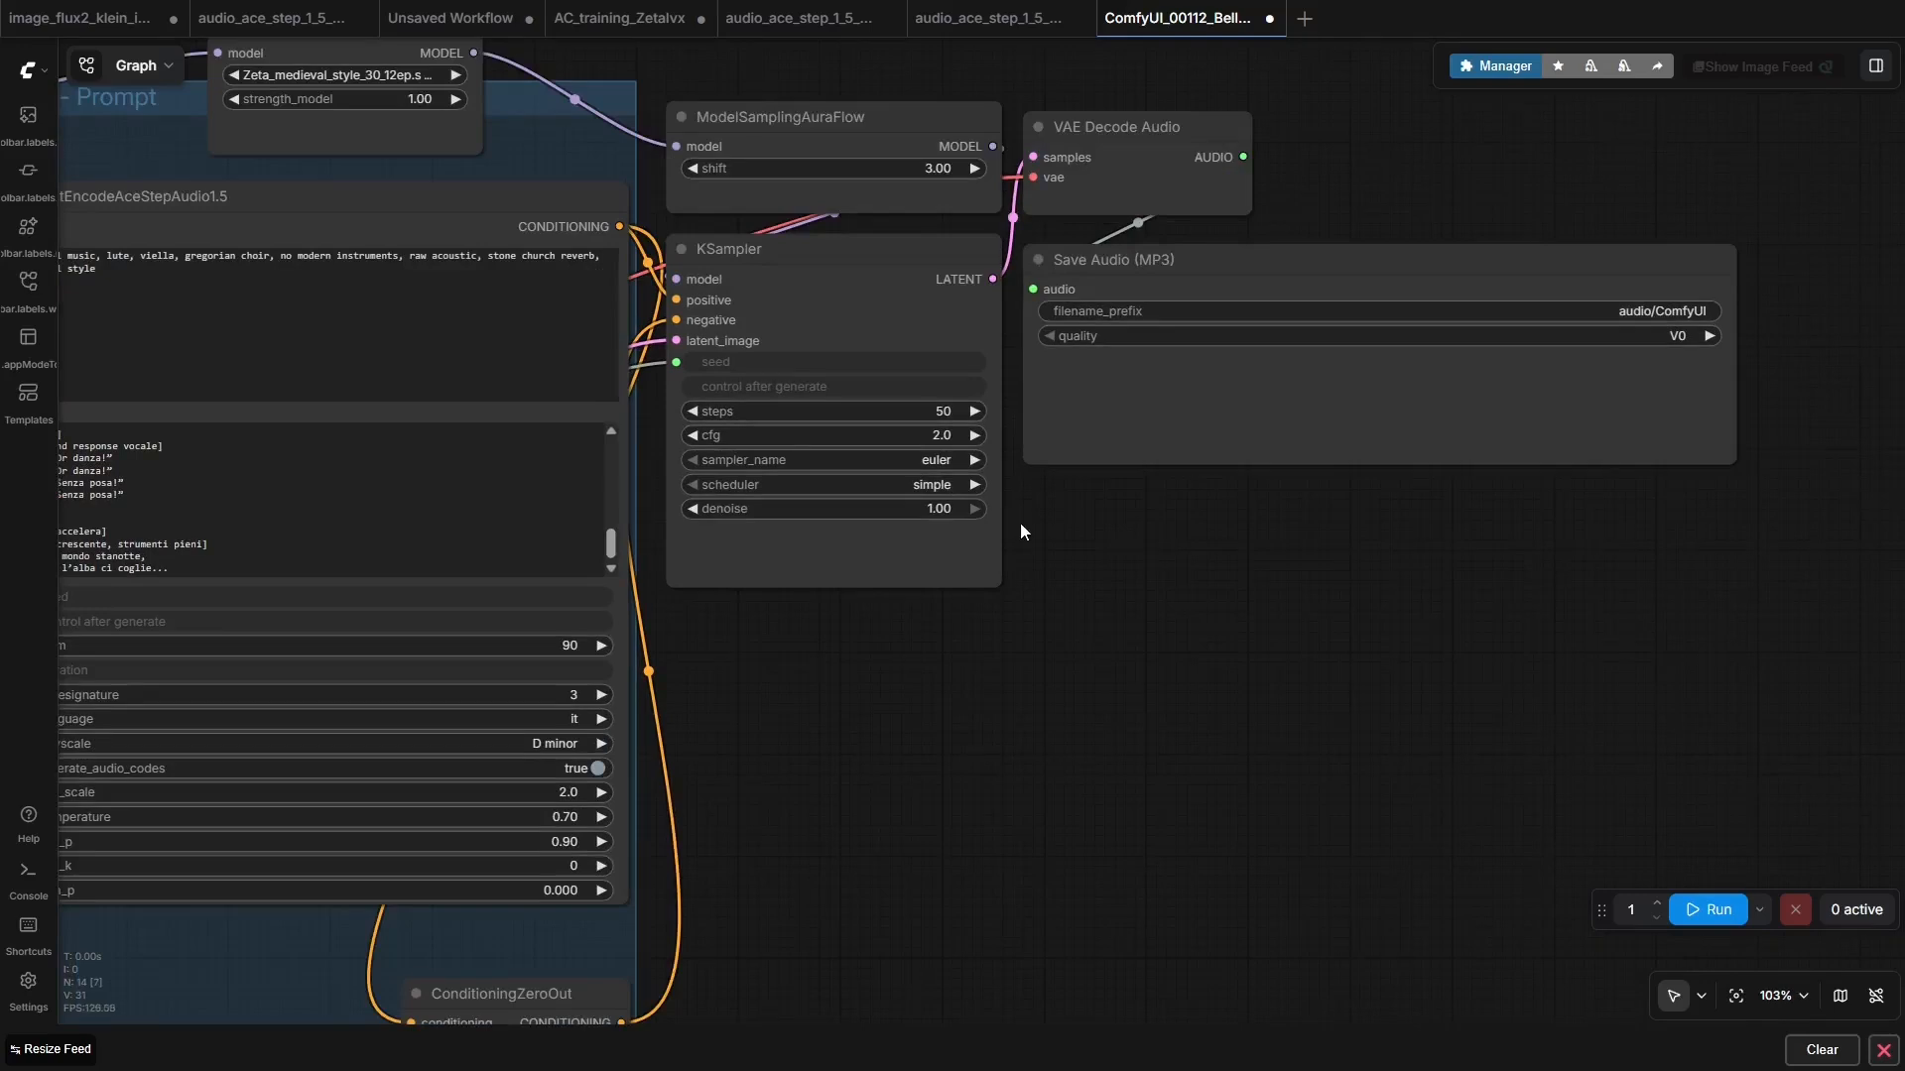
left_click_drag(1440, 199, 1376, 214)
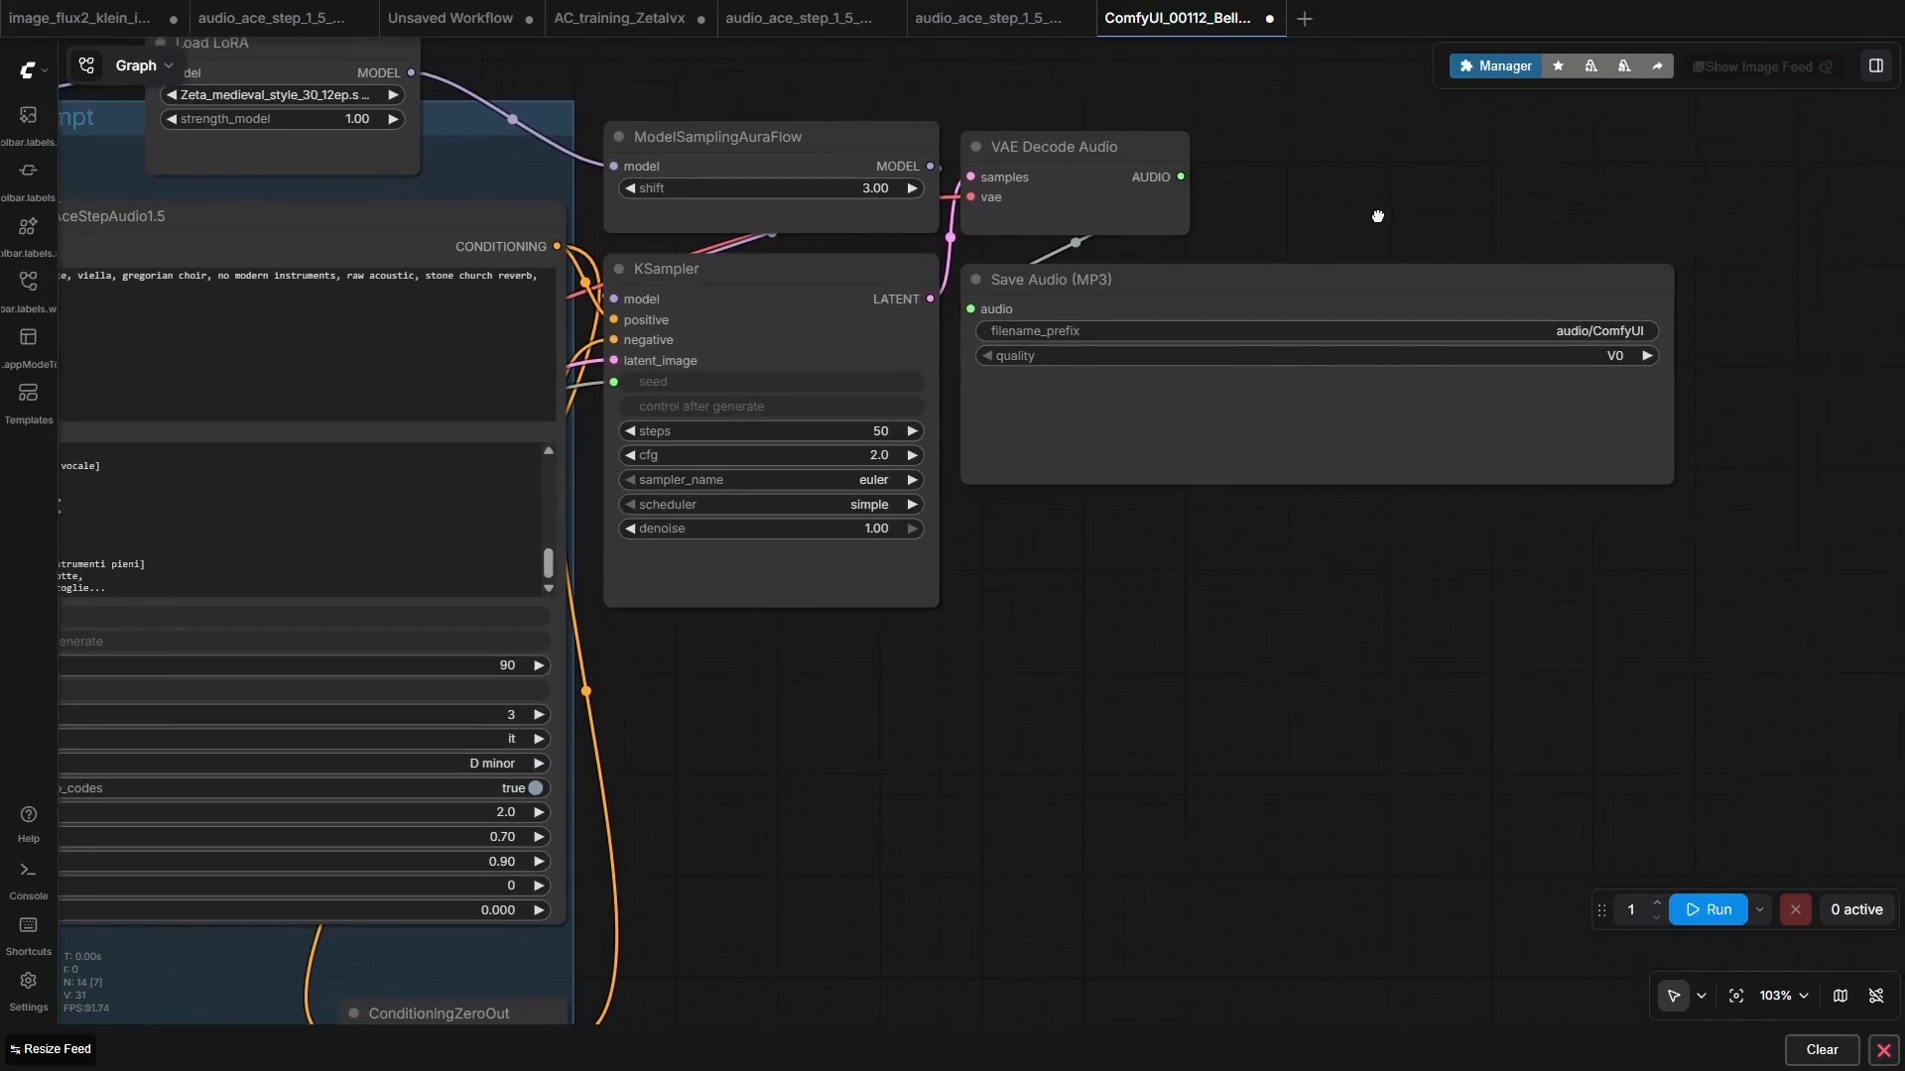
- Run the ComfyUI_00112 workflow to generate the song with the LoRA, keeping the KSampler and Save Audio (MP3) nodes in view
left_click(1699, 909)
left_click_drag(1564, 690, 1319, 693)
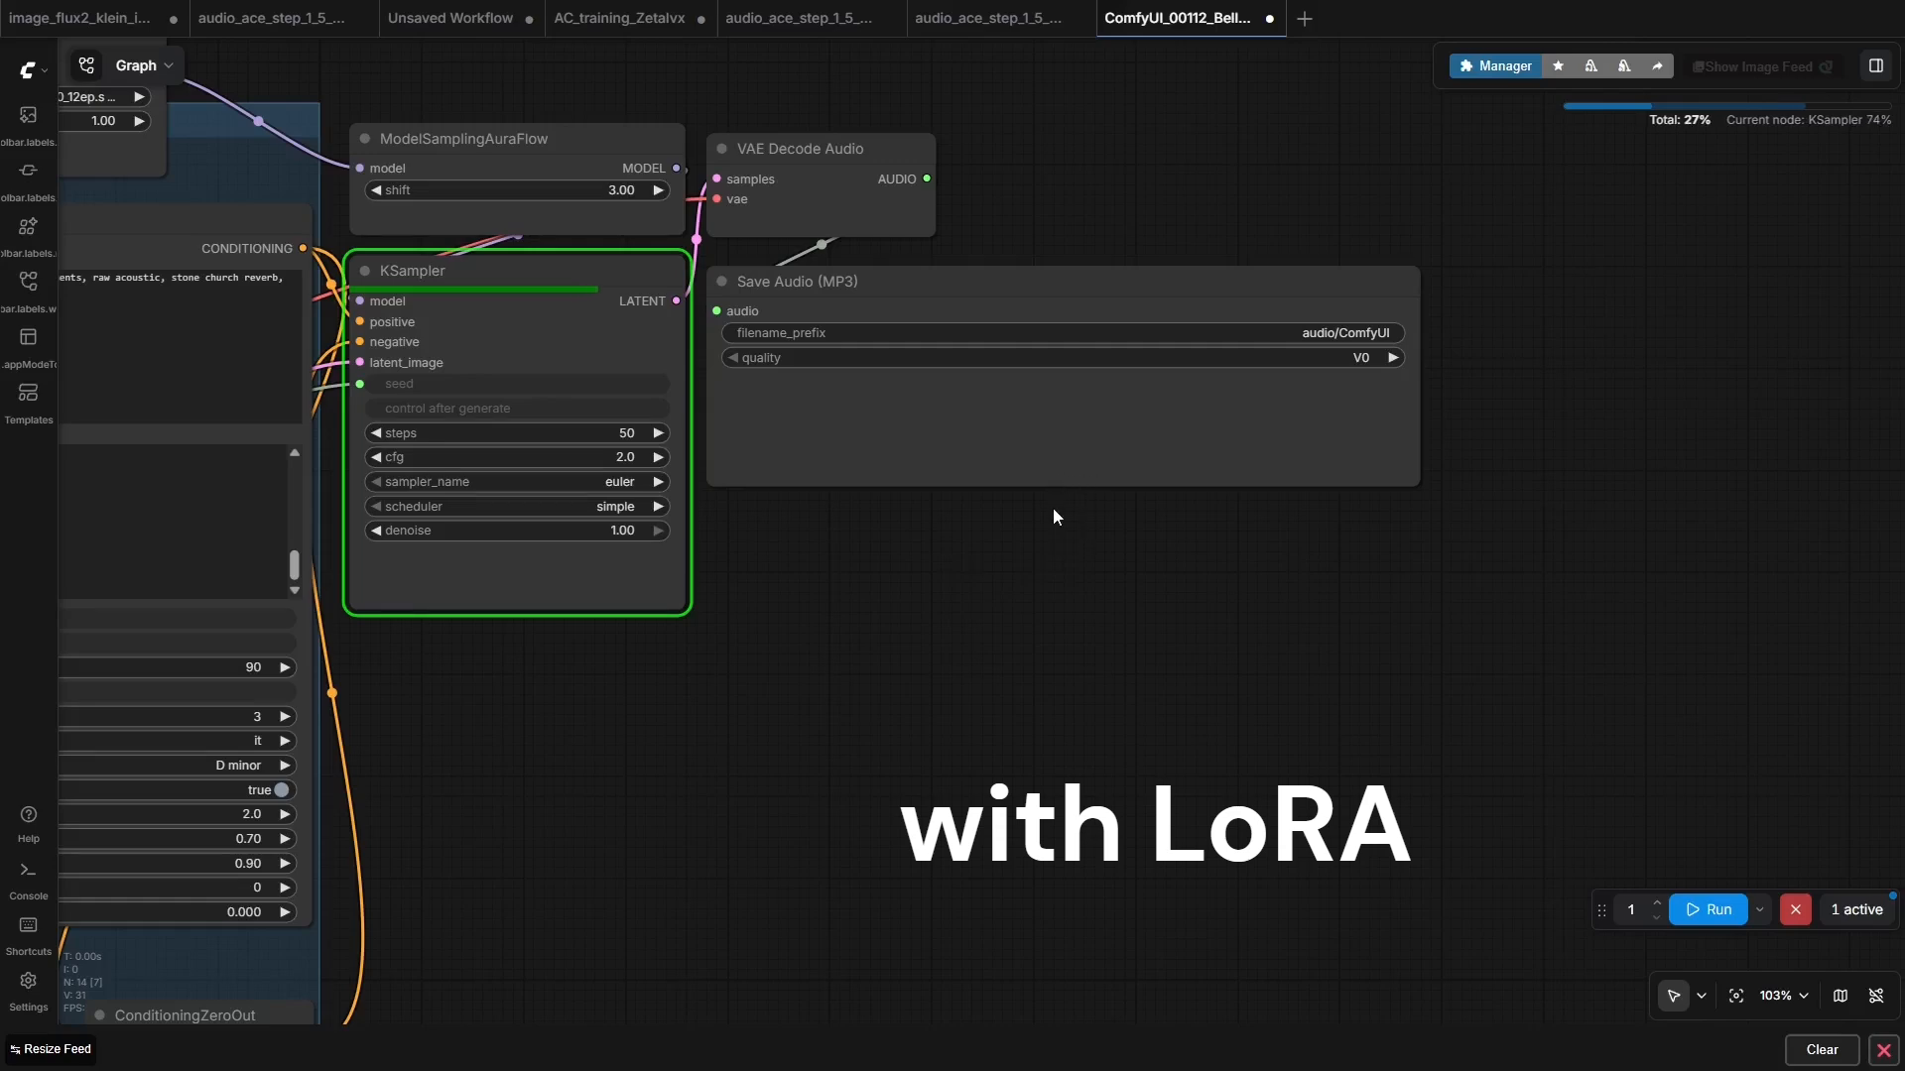
left_click_drag(1073, 528, 1054, 526)
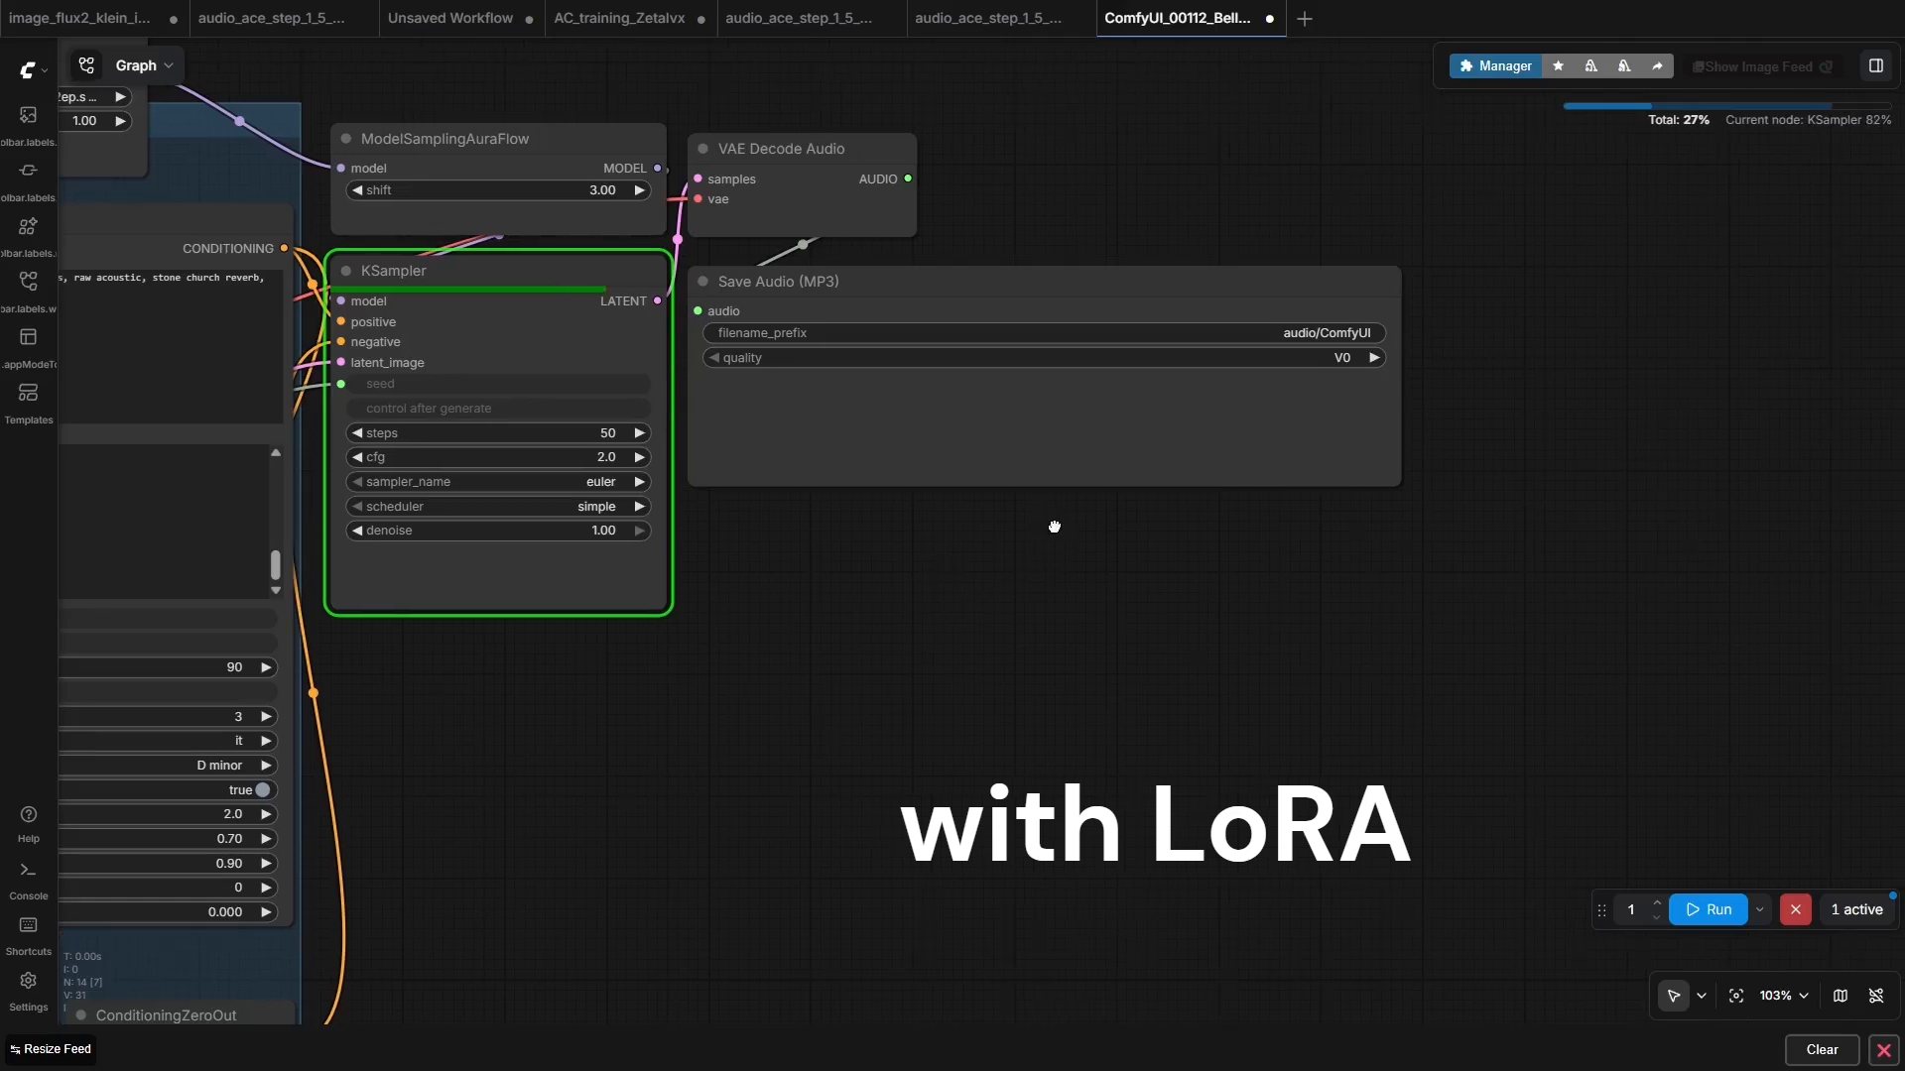
left_click_drag(1060, 528, 1060, 526)
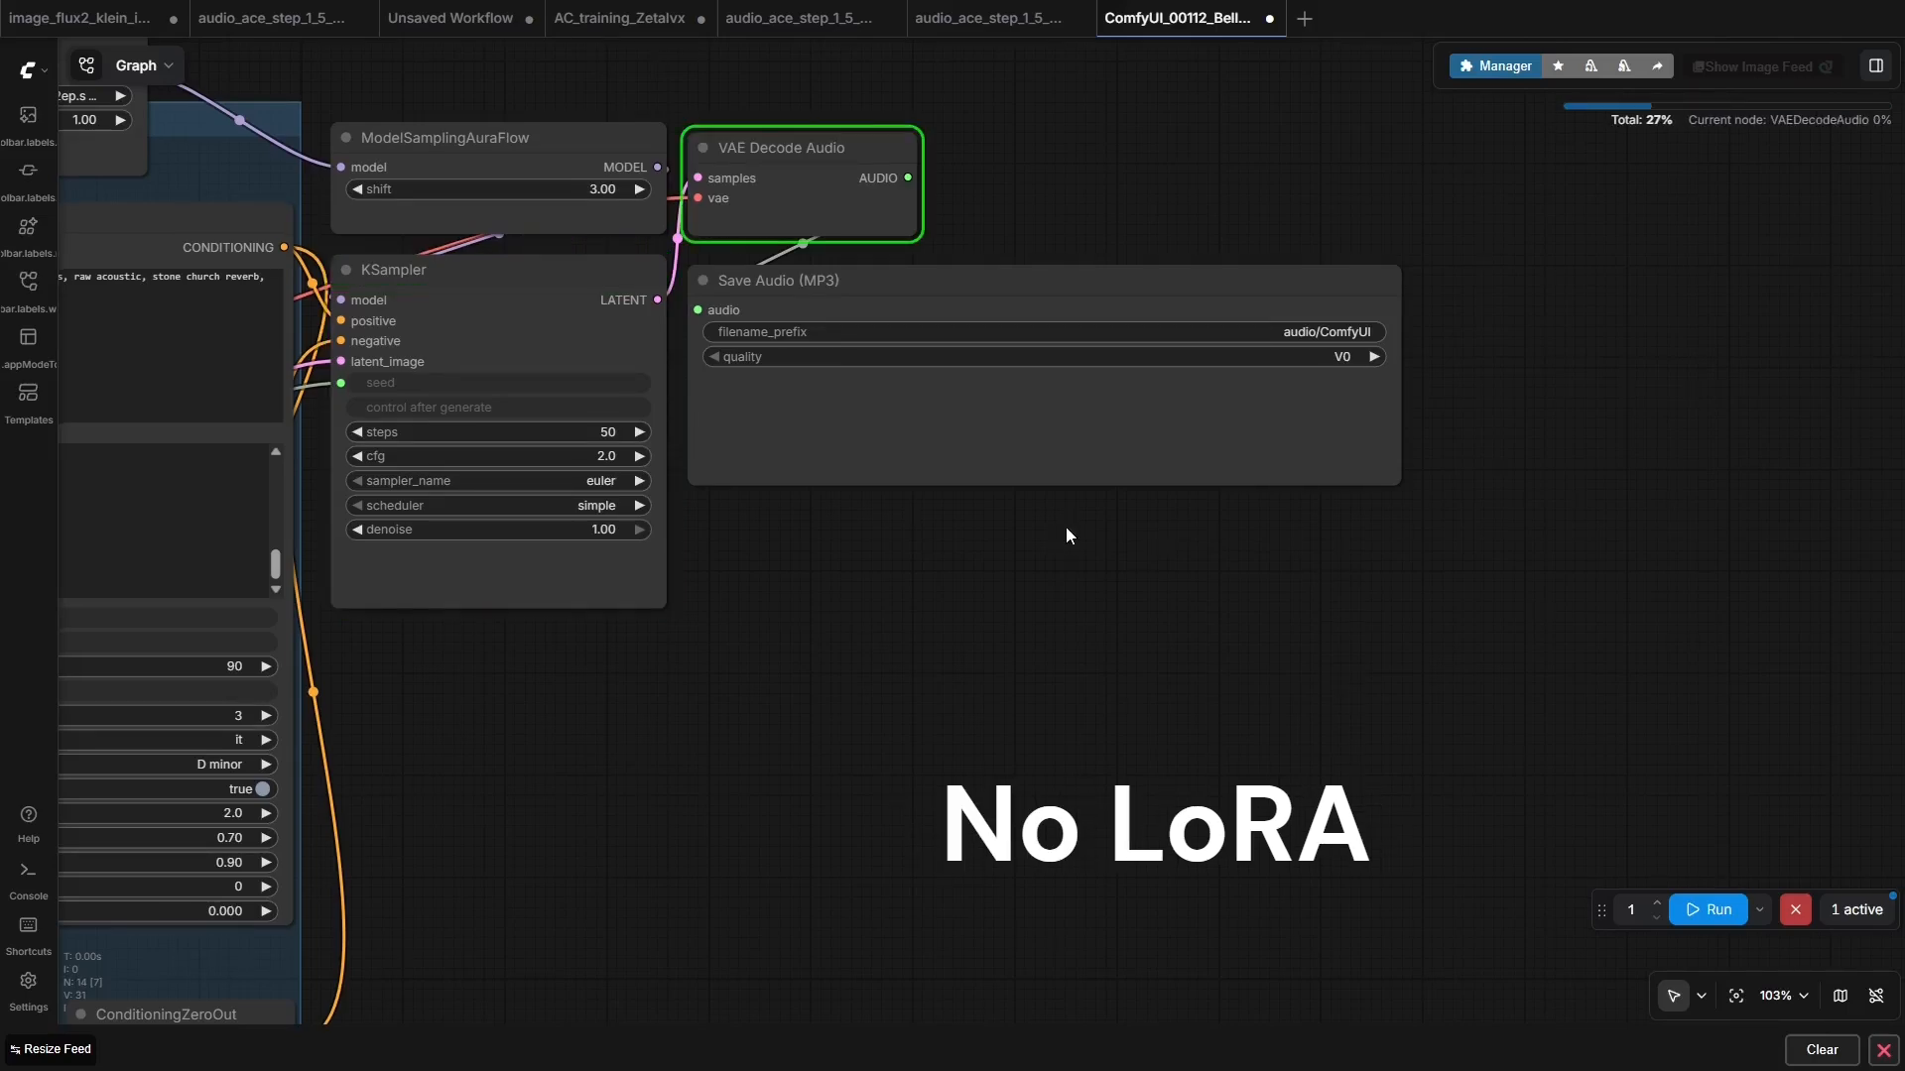
left_click_drag(1063, 525, 1056, 541)
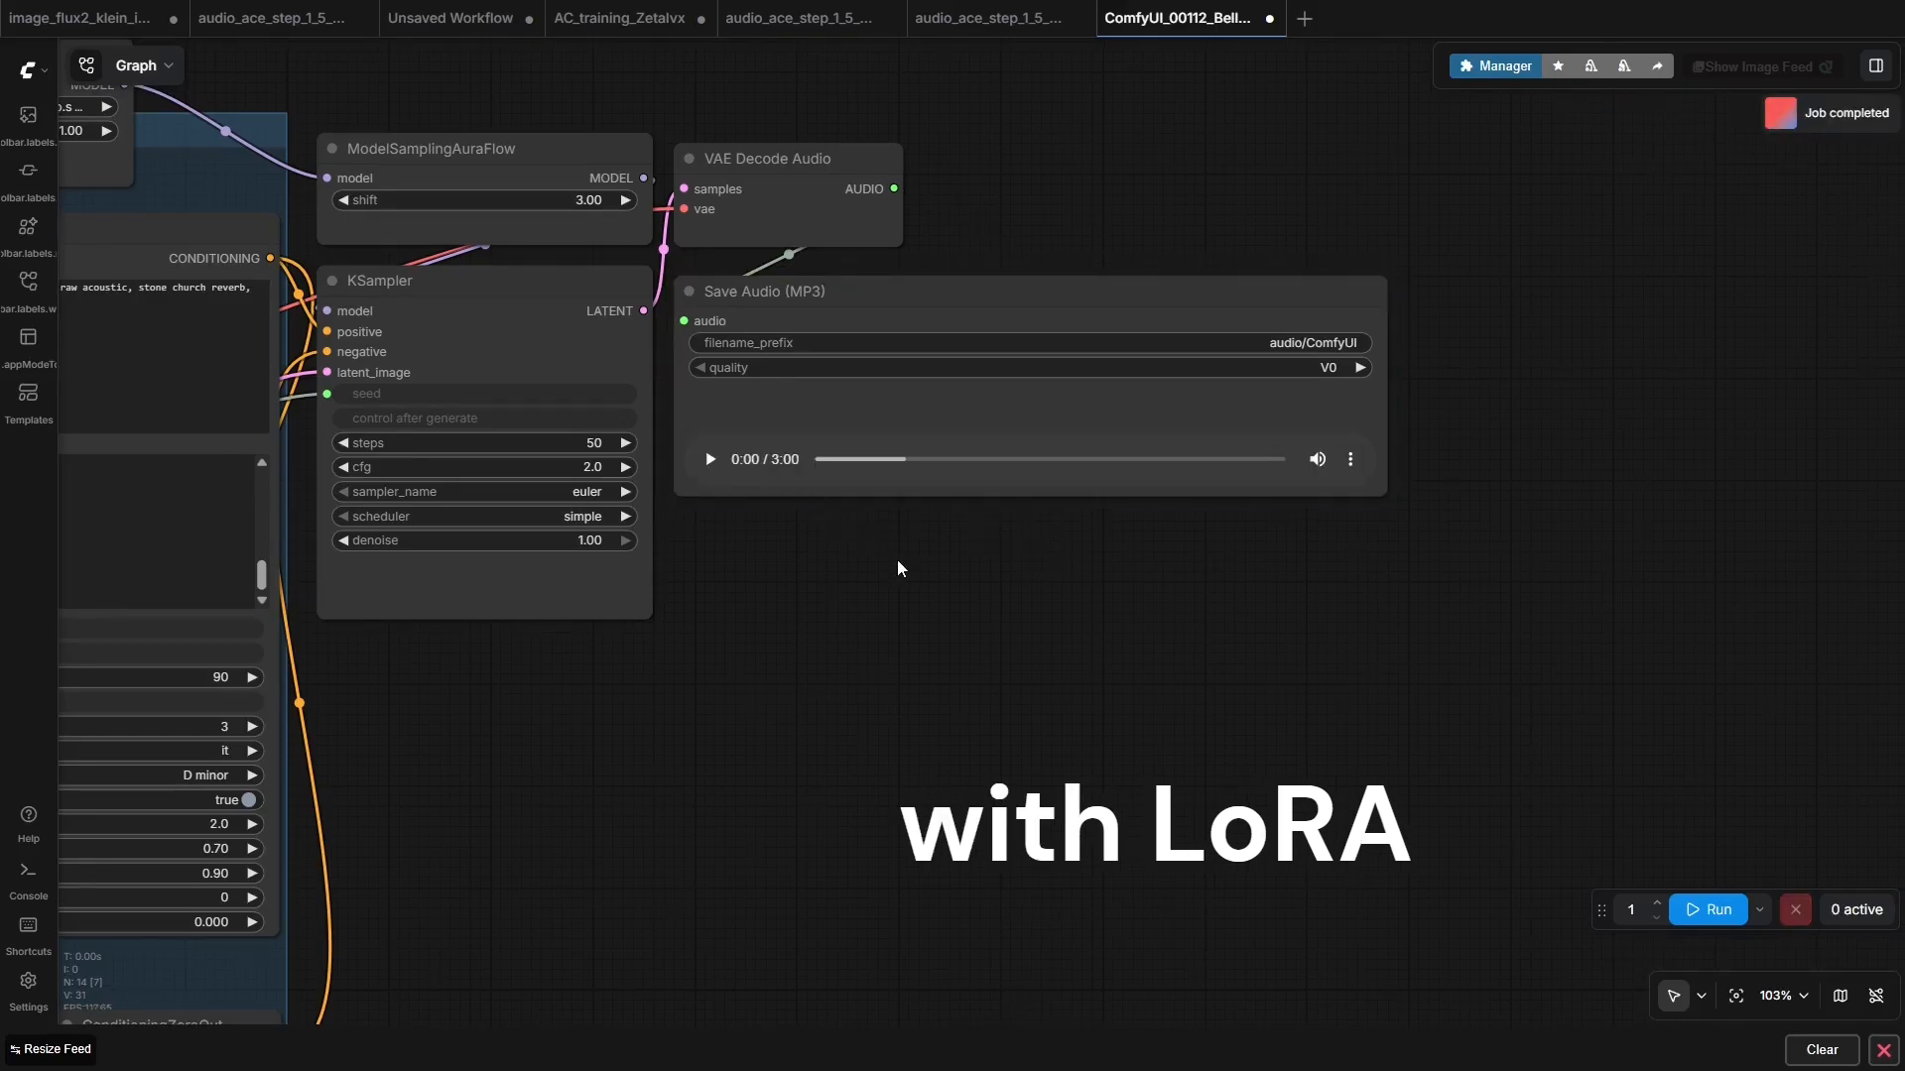
- Play the generated song in the Save Audio (MP3) node and follow its lyrics around Verse 1 in the TextEncodeAceStepAudio1.5 node
scroll(898, 569, "up", 3)
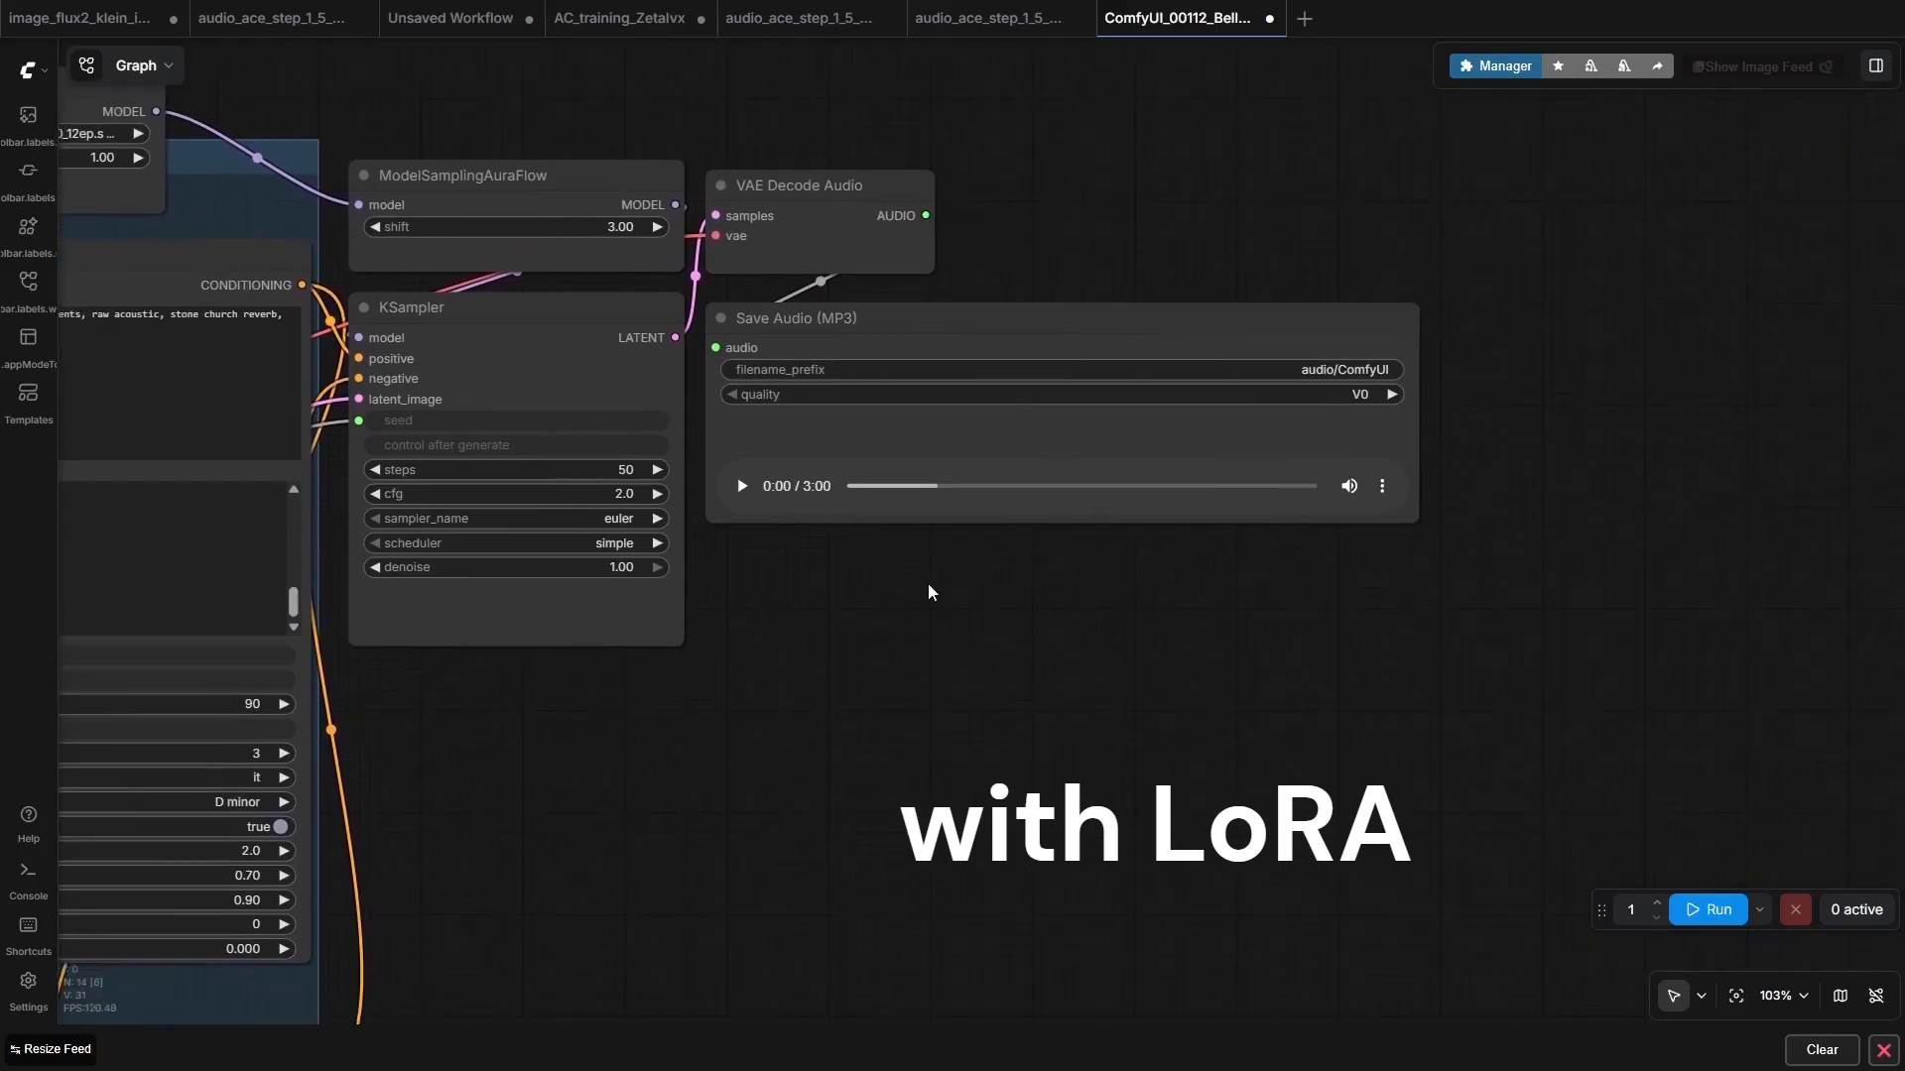
scroll(1069, 400, "down", 6)
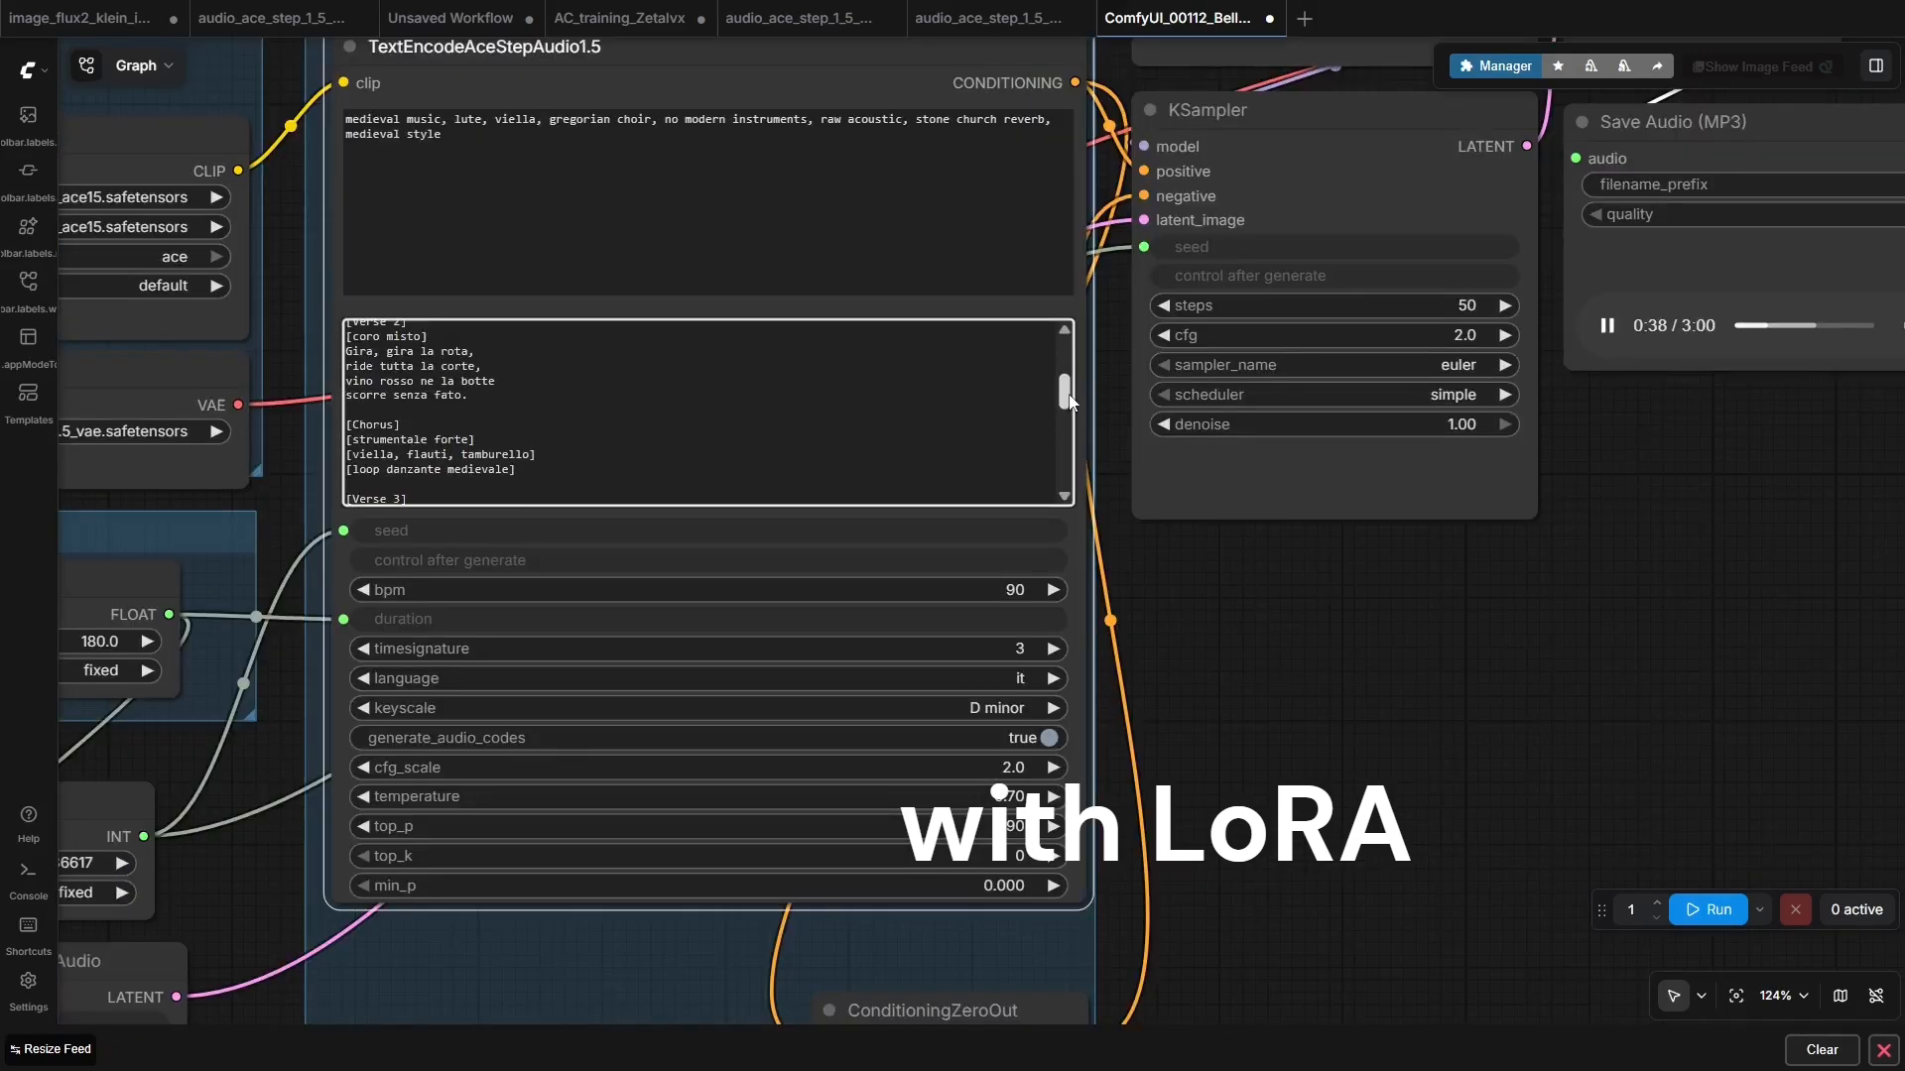
left_click_drag(1070, 400, 1070, 373)
scroll(812, 428, "down", 2)
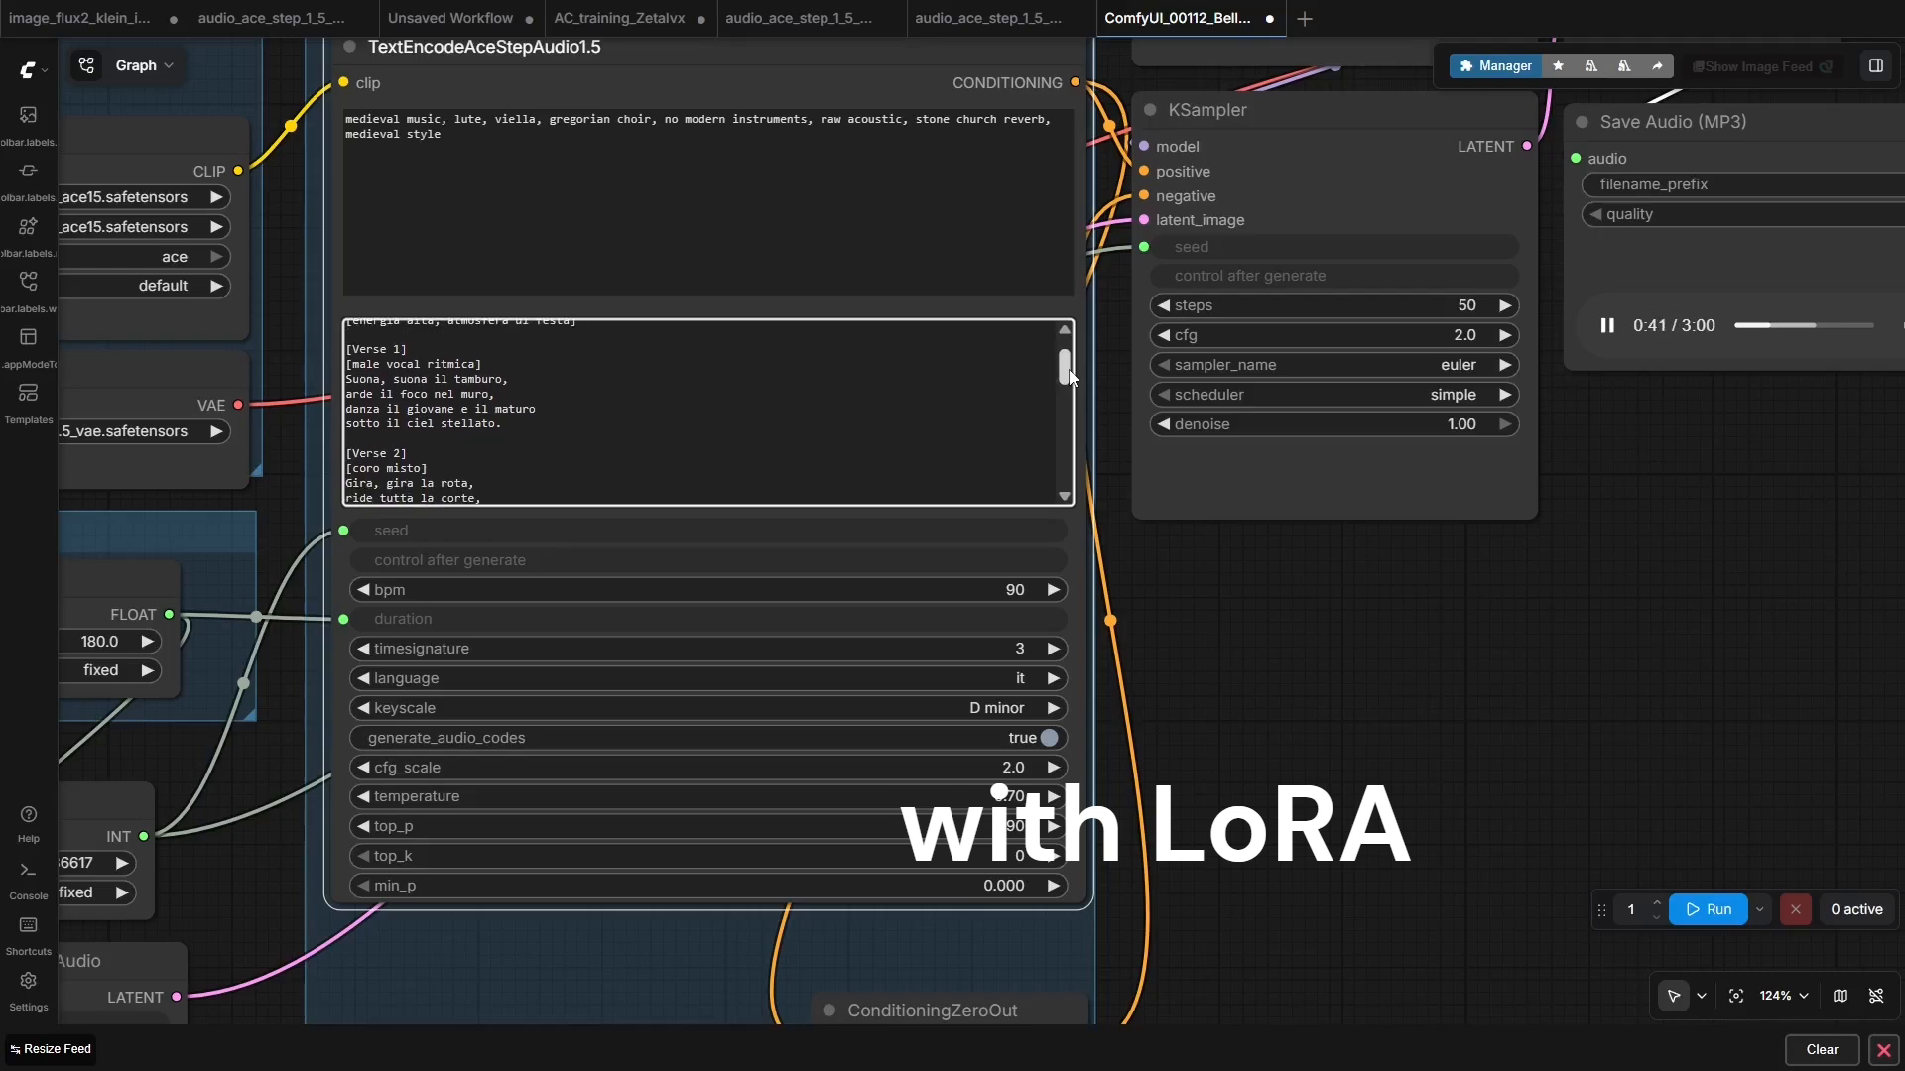
left_click_drag(534, 405, 347, 361)
left_click(545, 417)
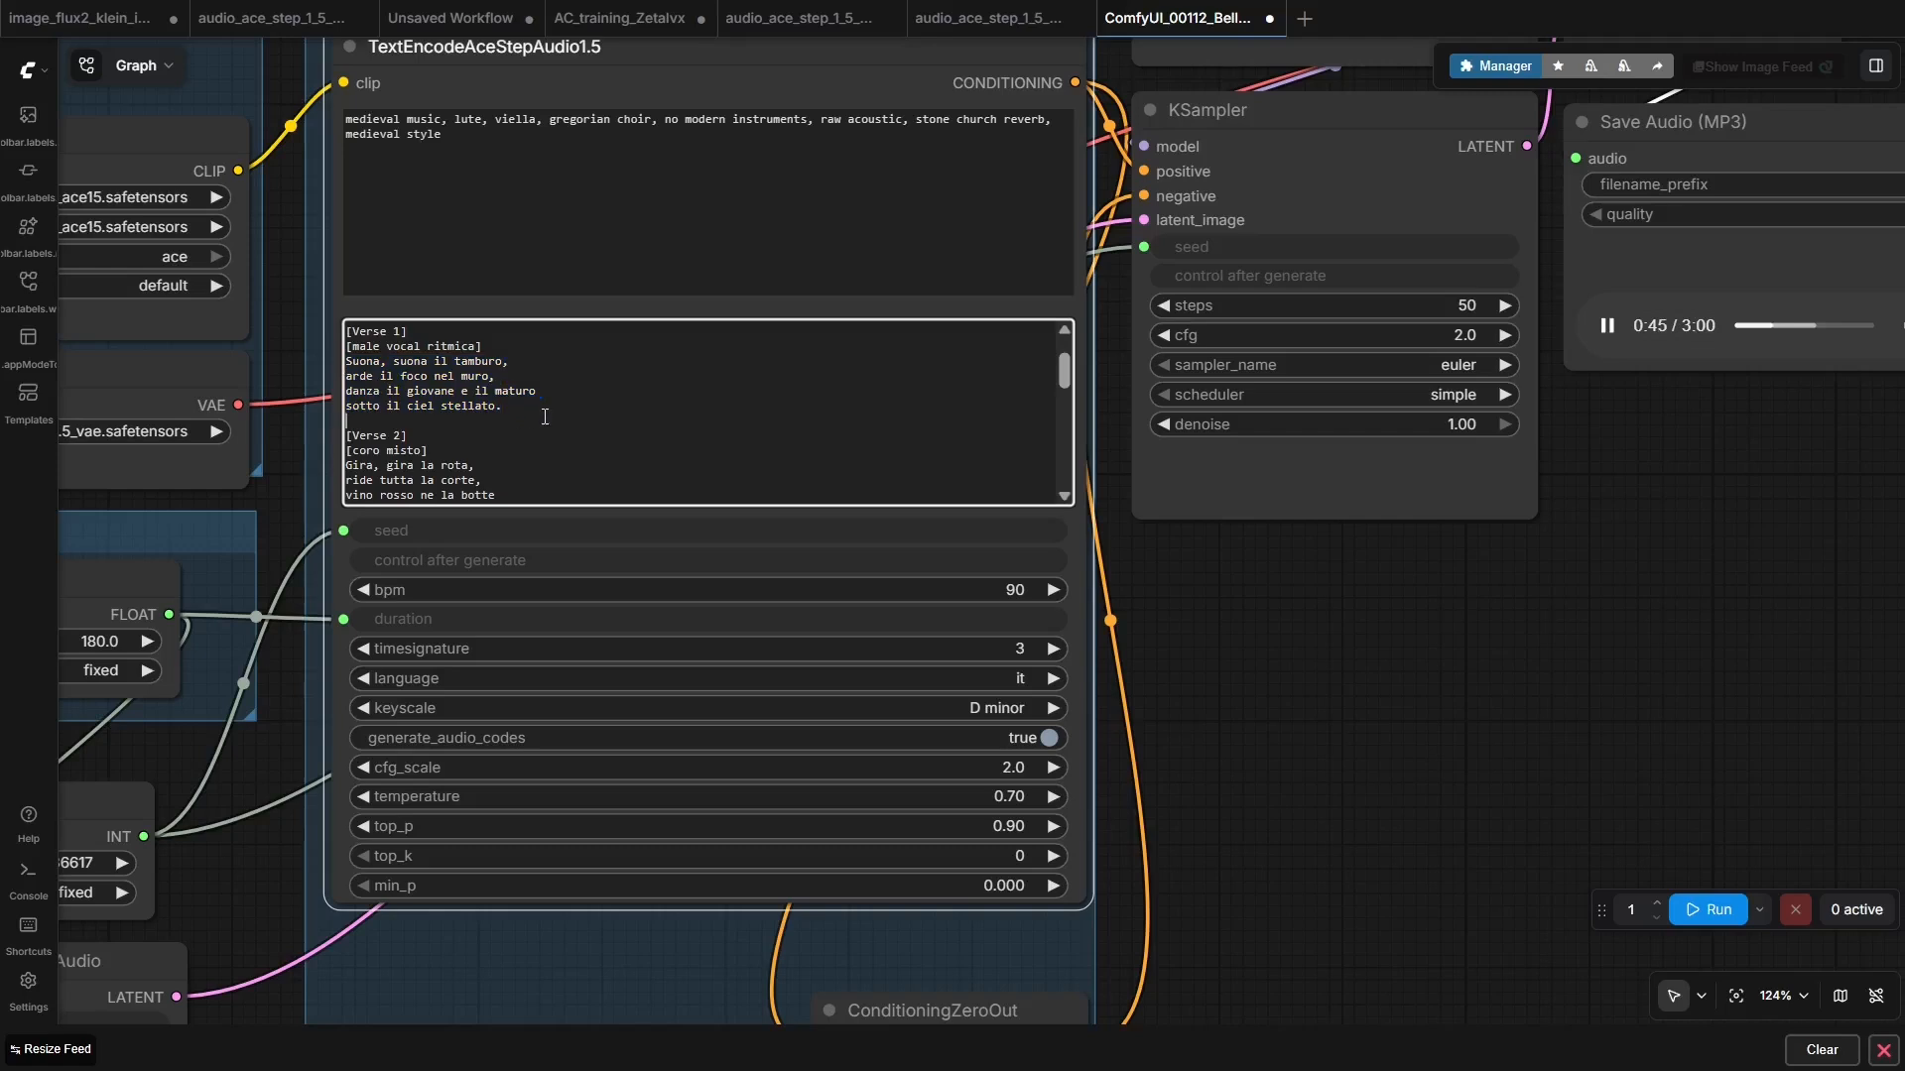
- Follow the playing song's lyrics through Verse 2 to the Chorus in the TextEncodeAceStepAudio1.5 node
left_click_drag(1062, 369, 1061, 395)
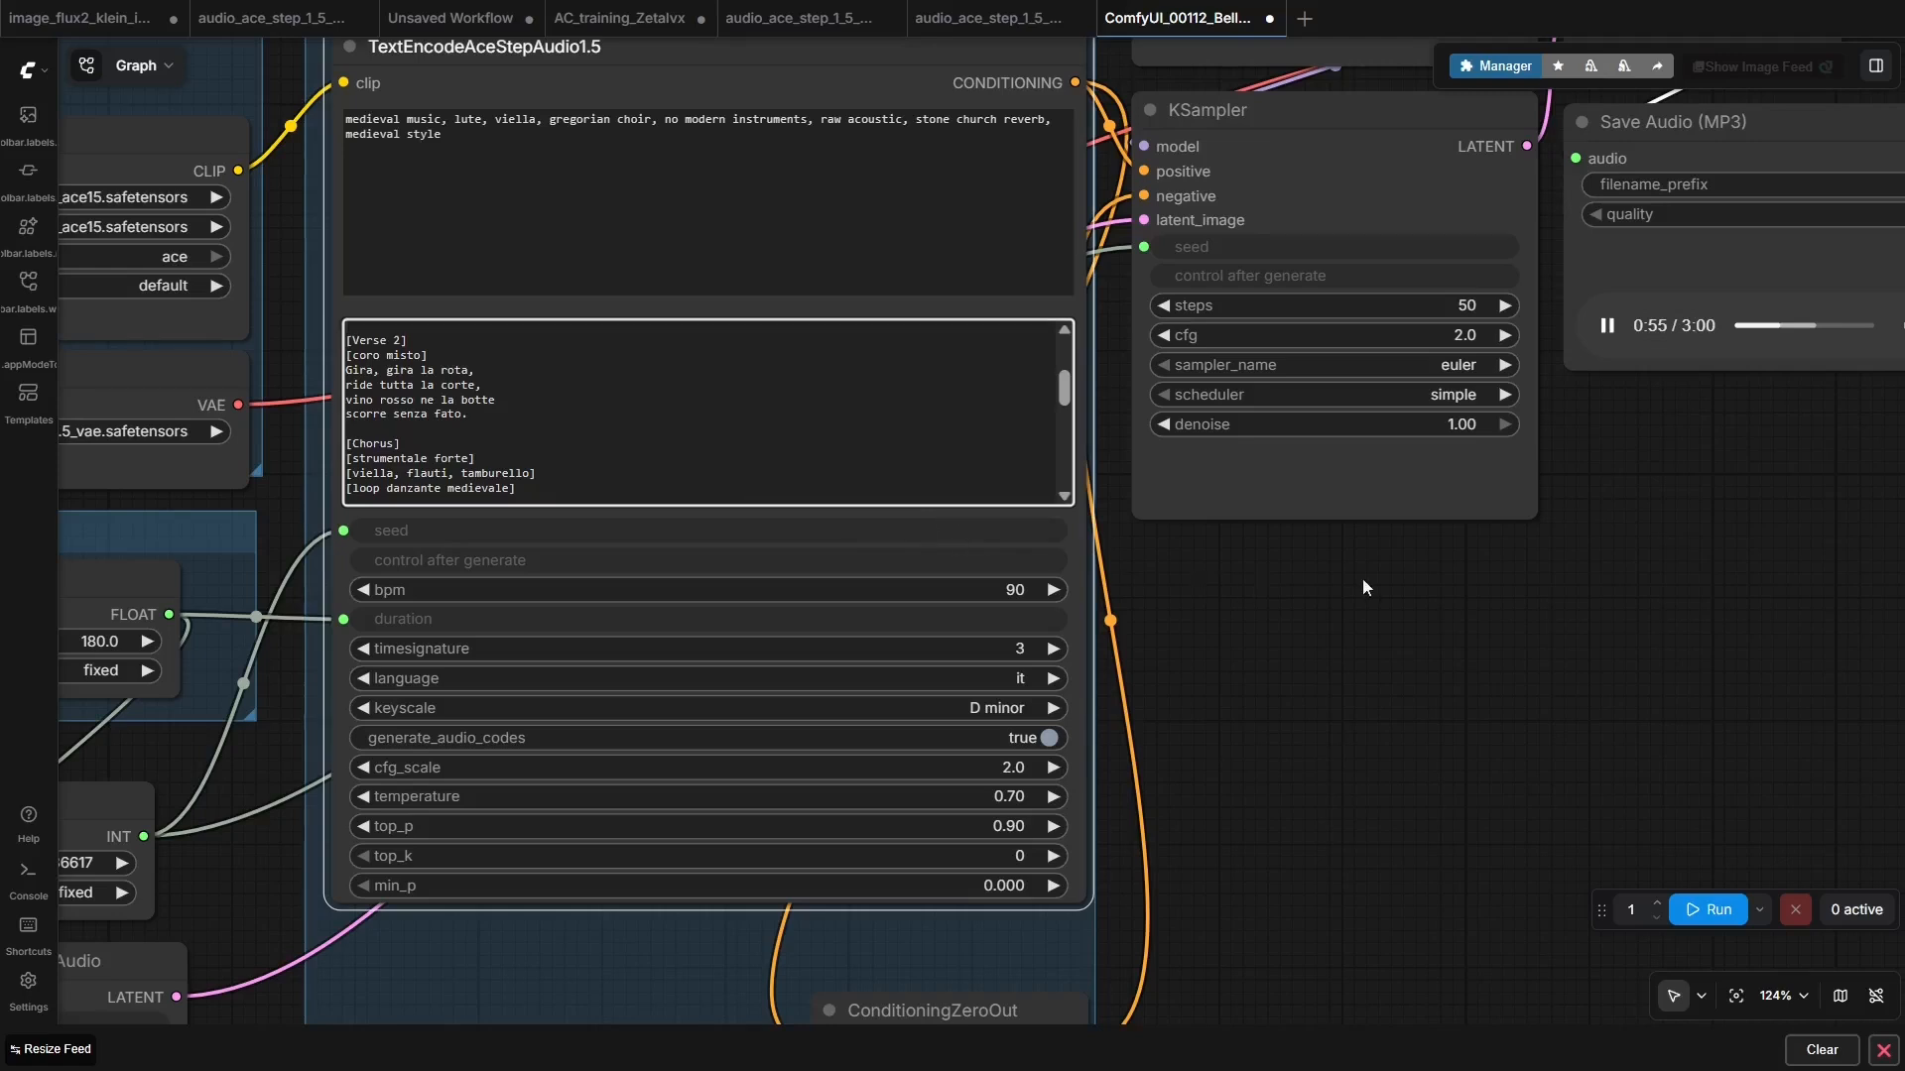
left_click_drag(1660, 542, 1413, 585)
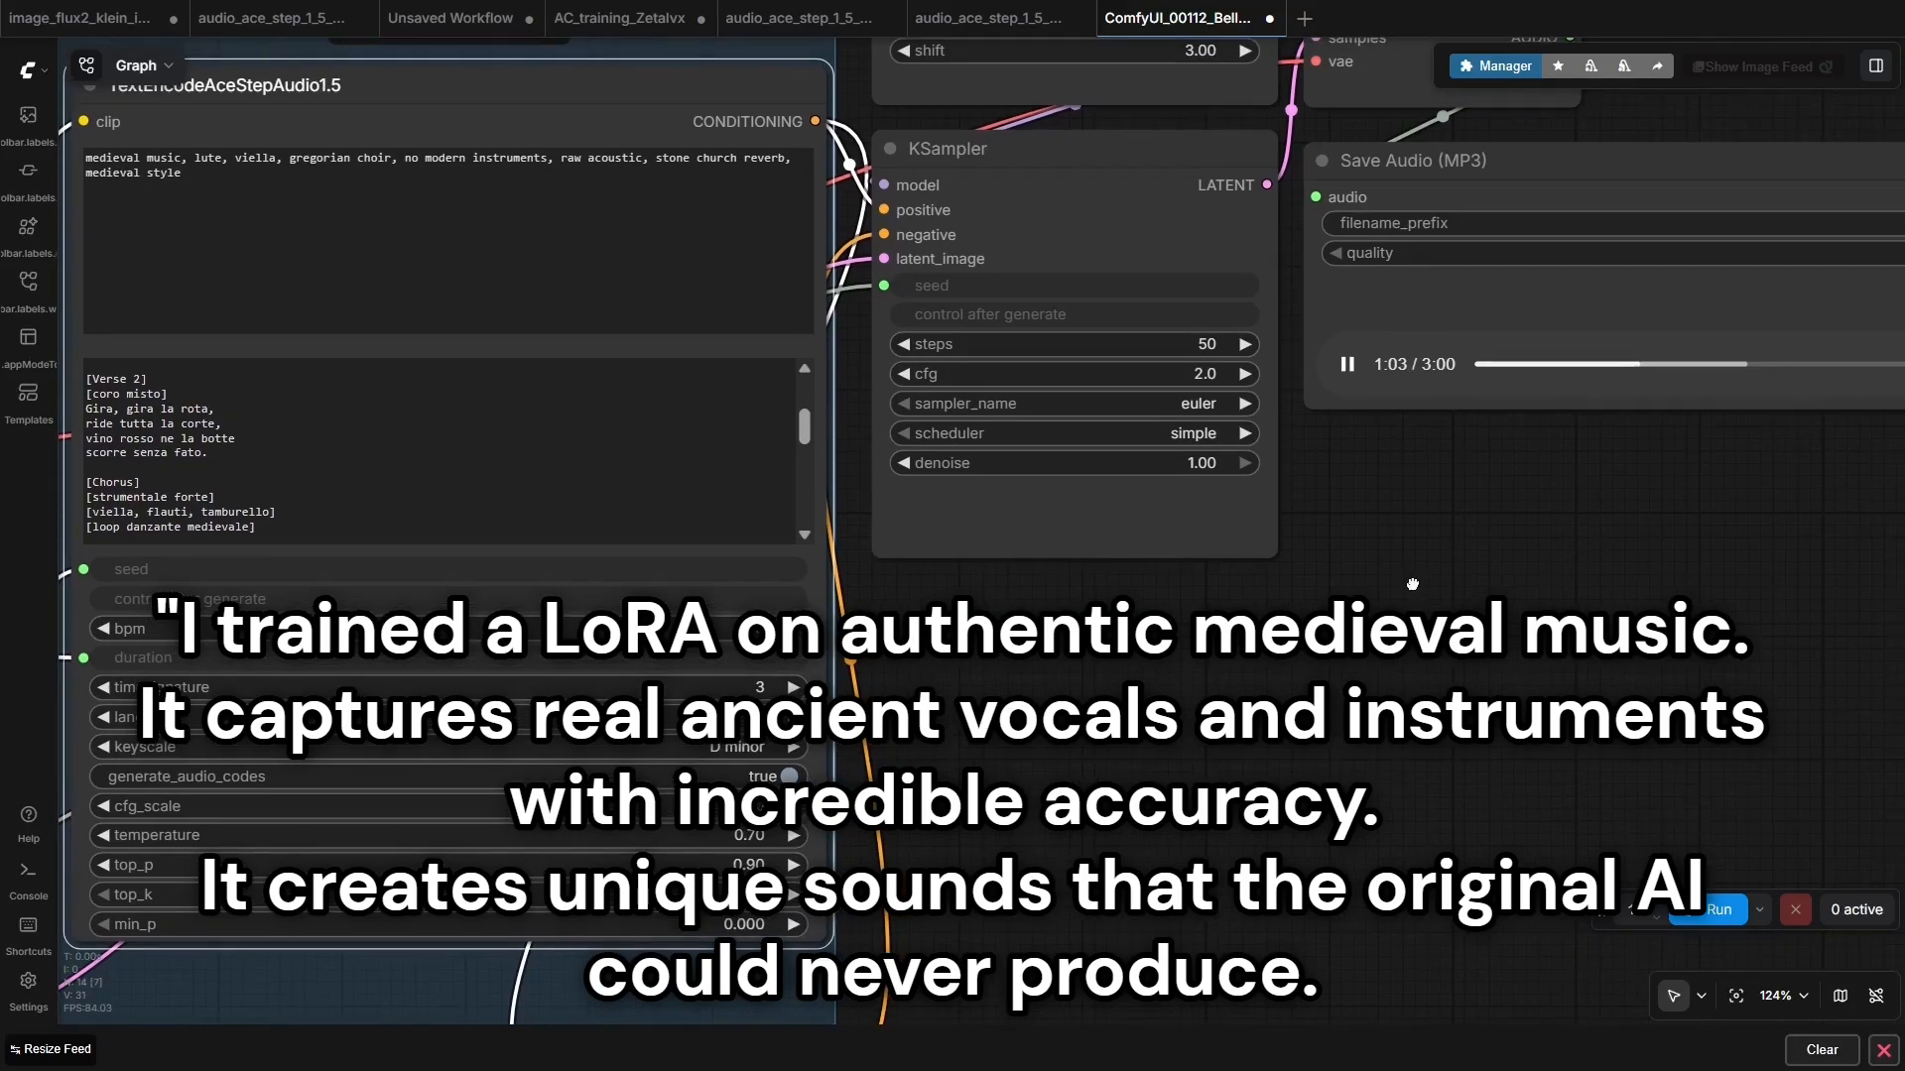
- Set the seed node's control after generate to randomize and run the workflow to generate a new song
scroll(1413, 585, "down", 4)
scroll(1408, 591, "up", 1)
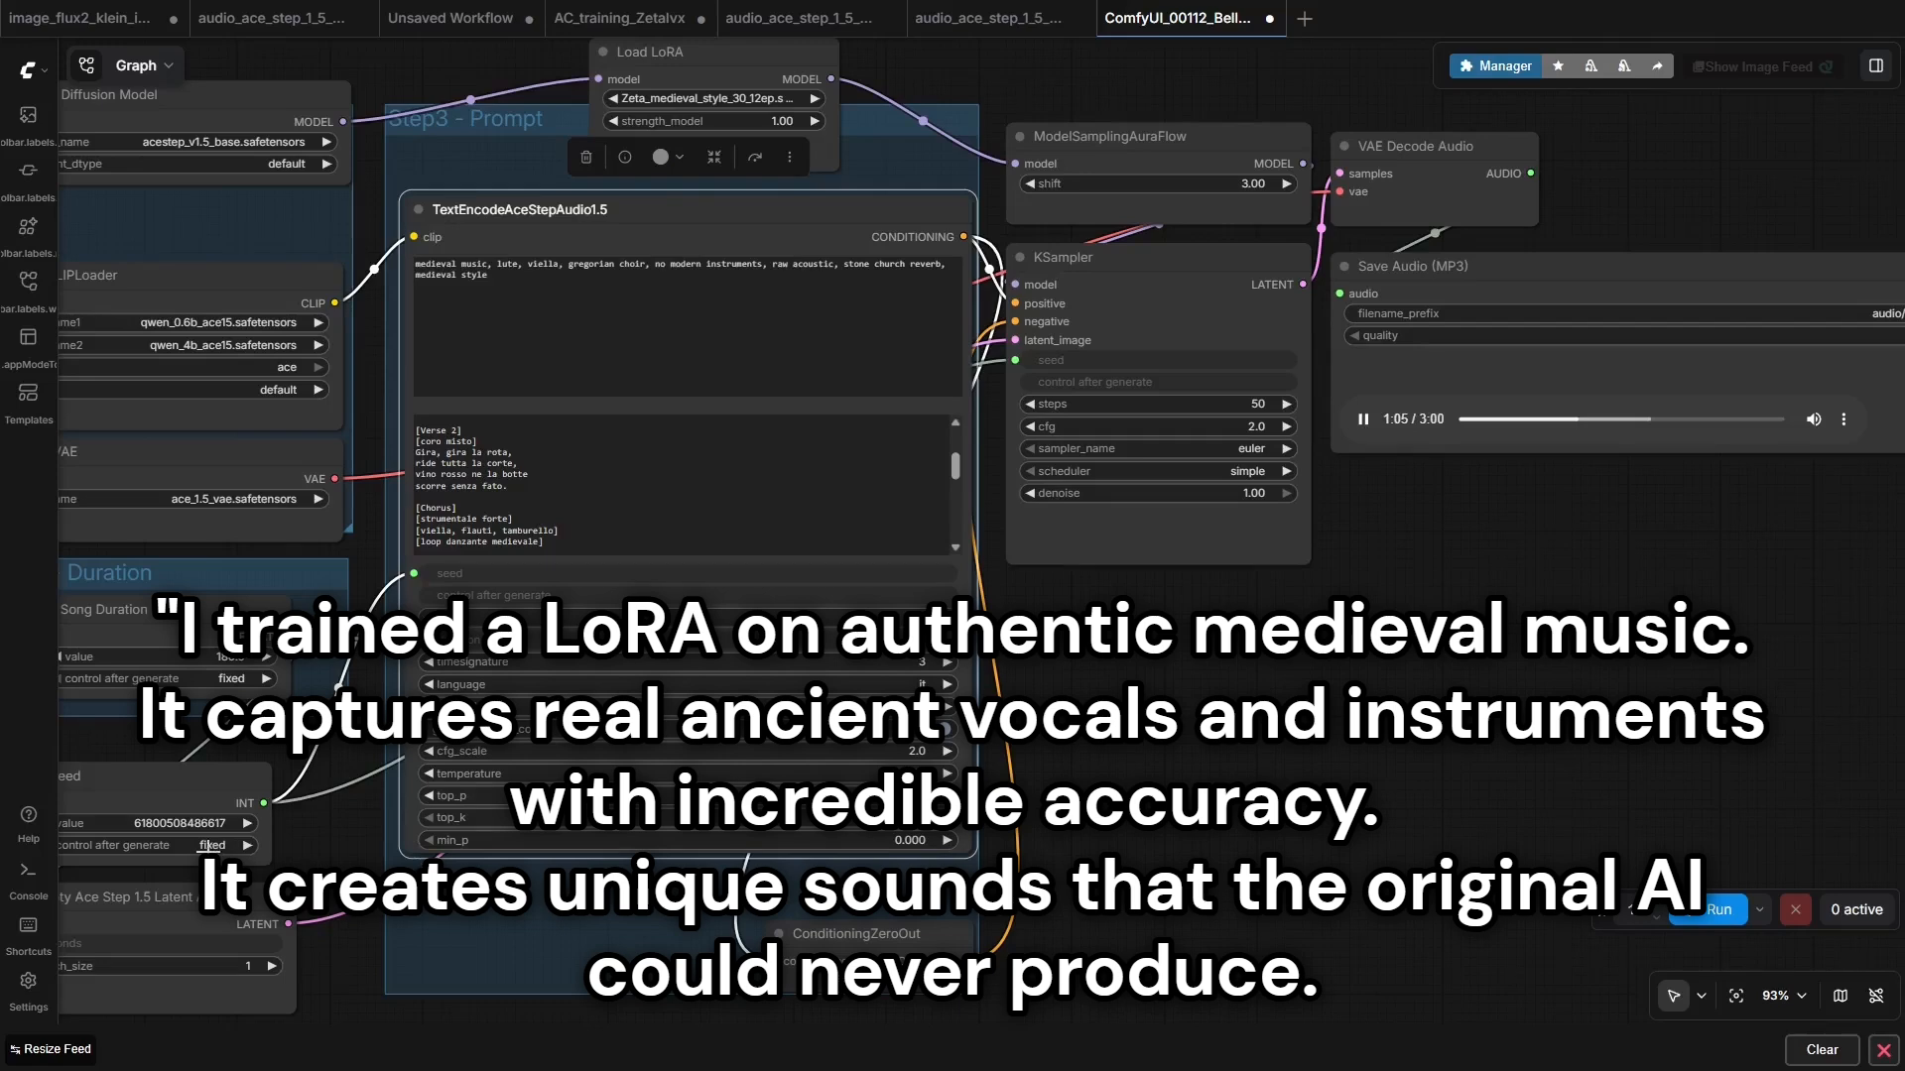
left_click(212, 846)
left_click(286, 921)
left_click(1710, 910)
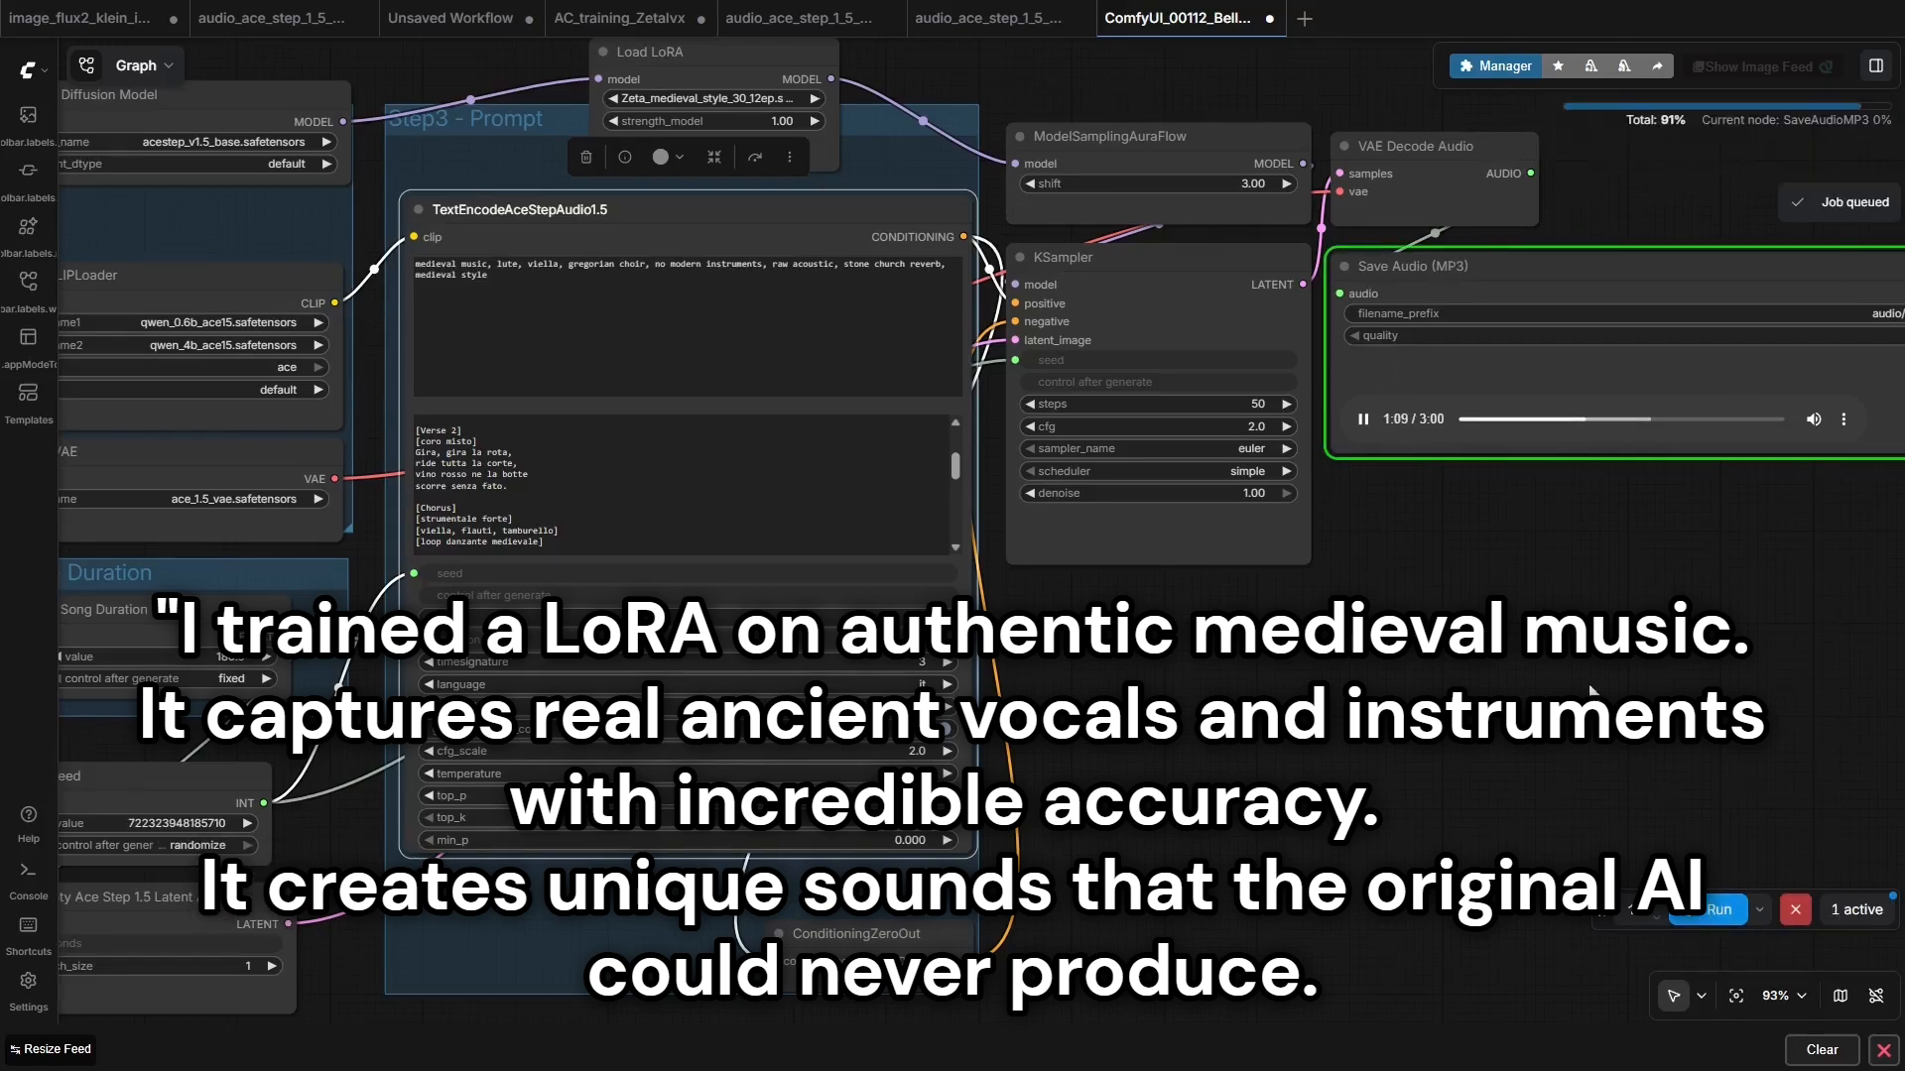
- Play the opening of the newly generated song in the Save Audio (MP3) node, pause it, and run the workflow again
left_click_drag(1568, 662, 1452, 709)
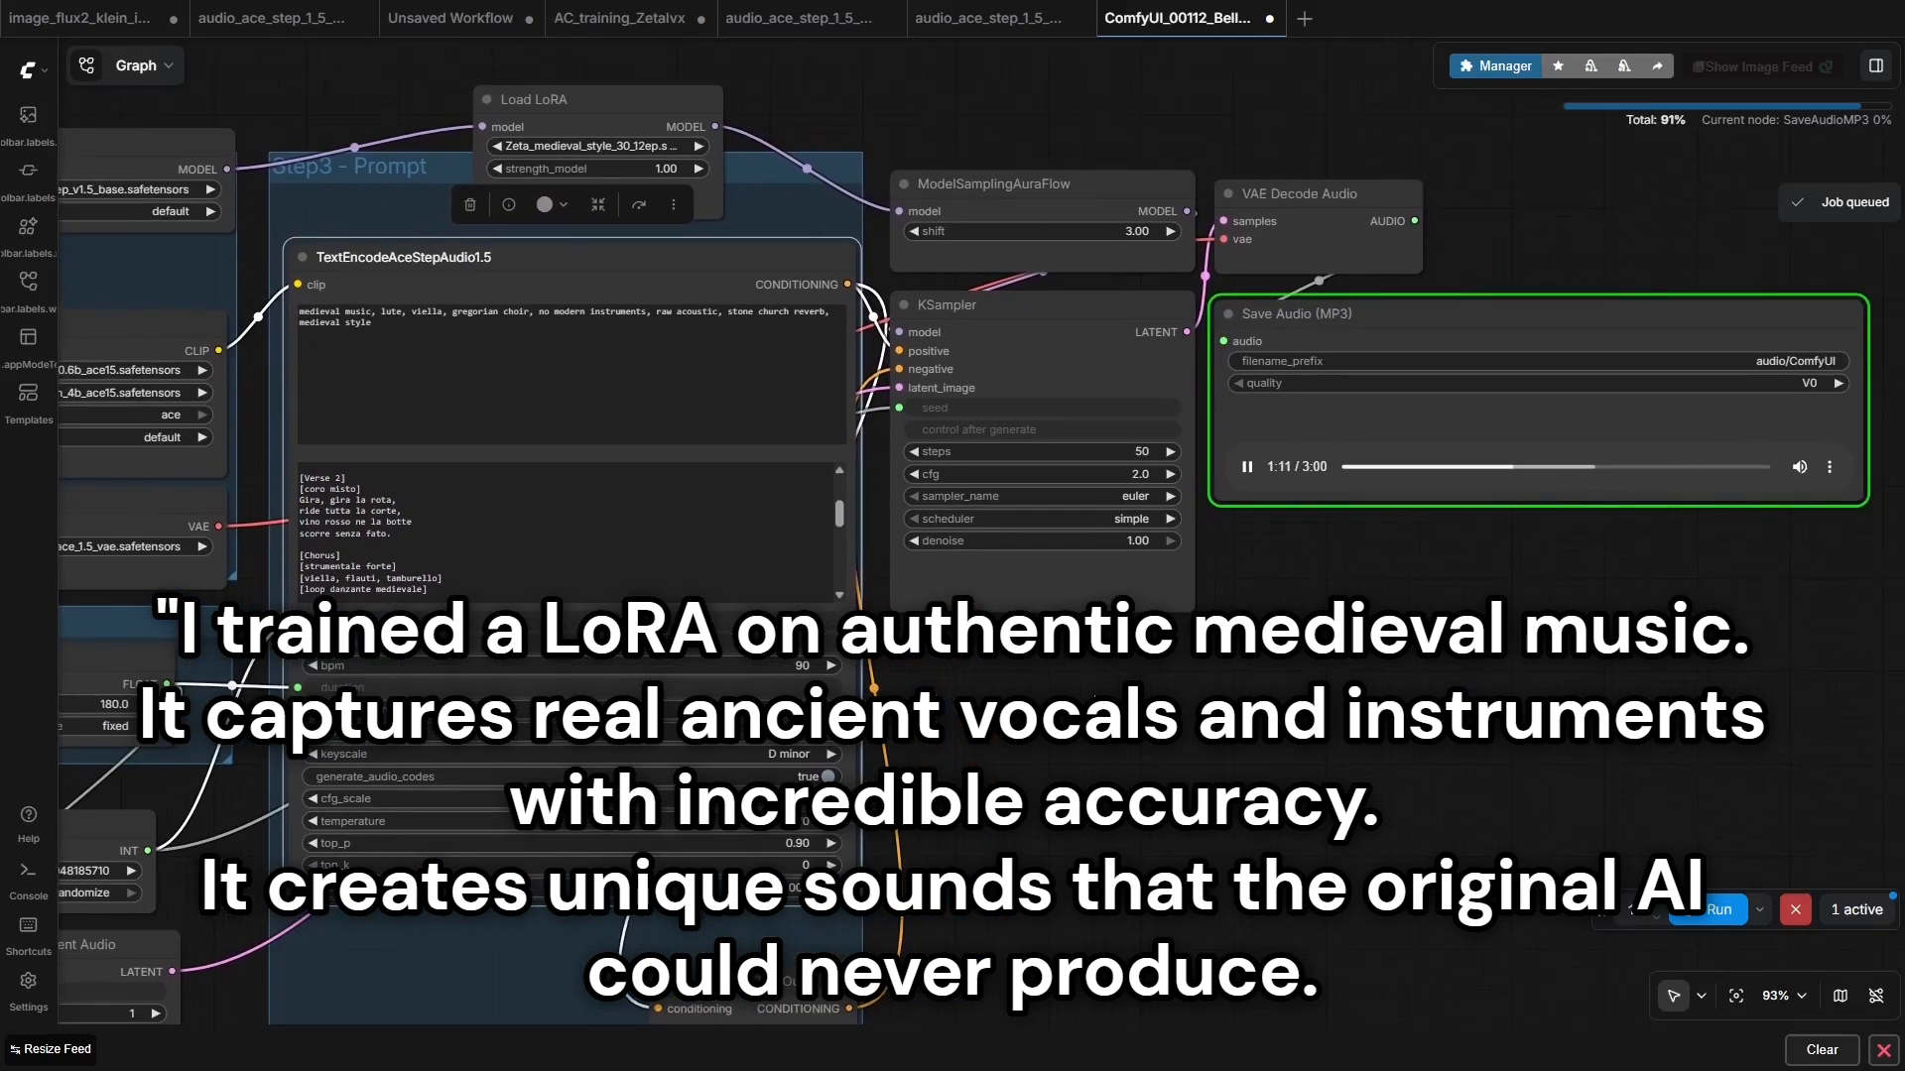
scroll(1367, 546, "up", 5)
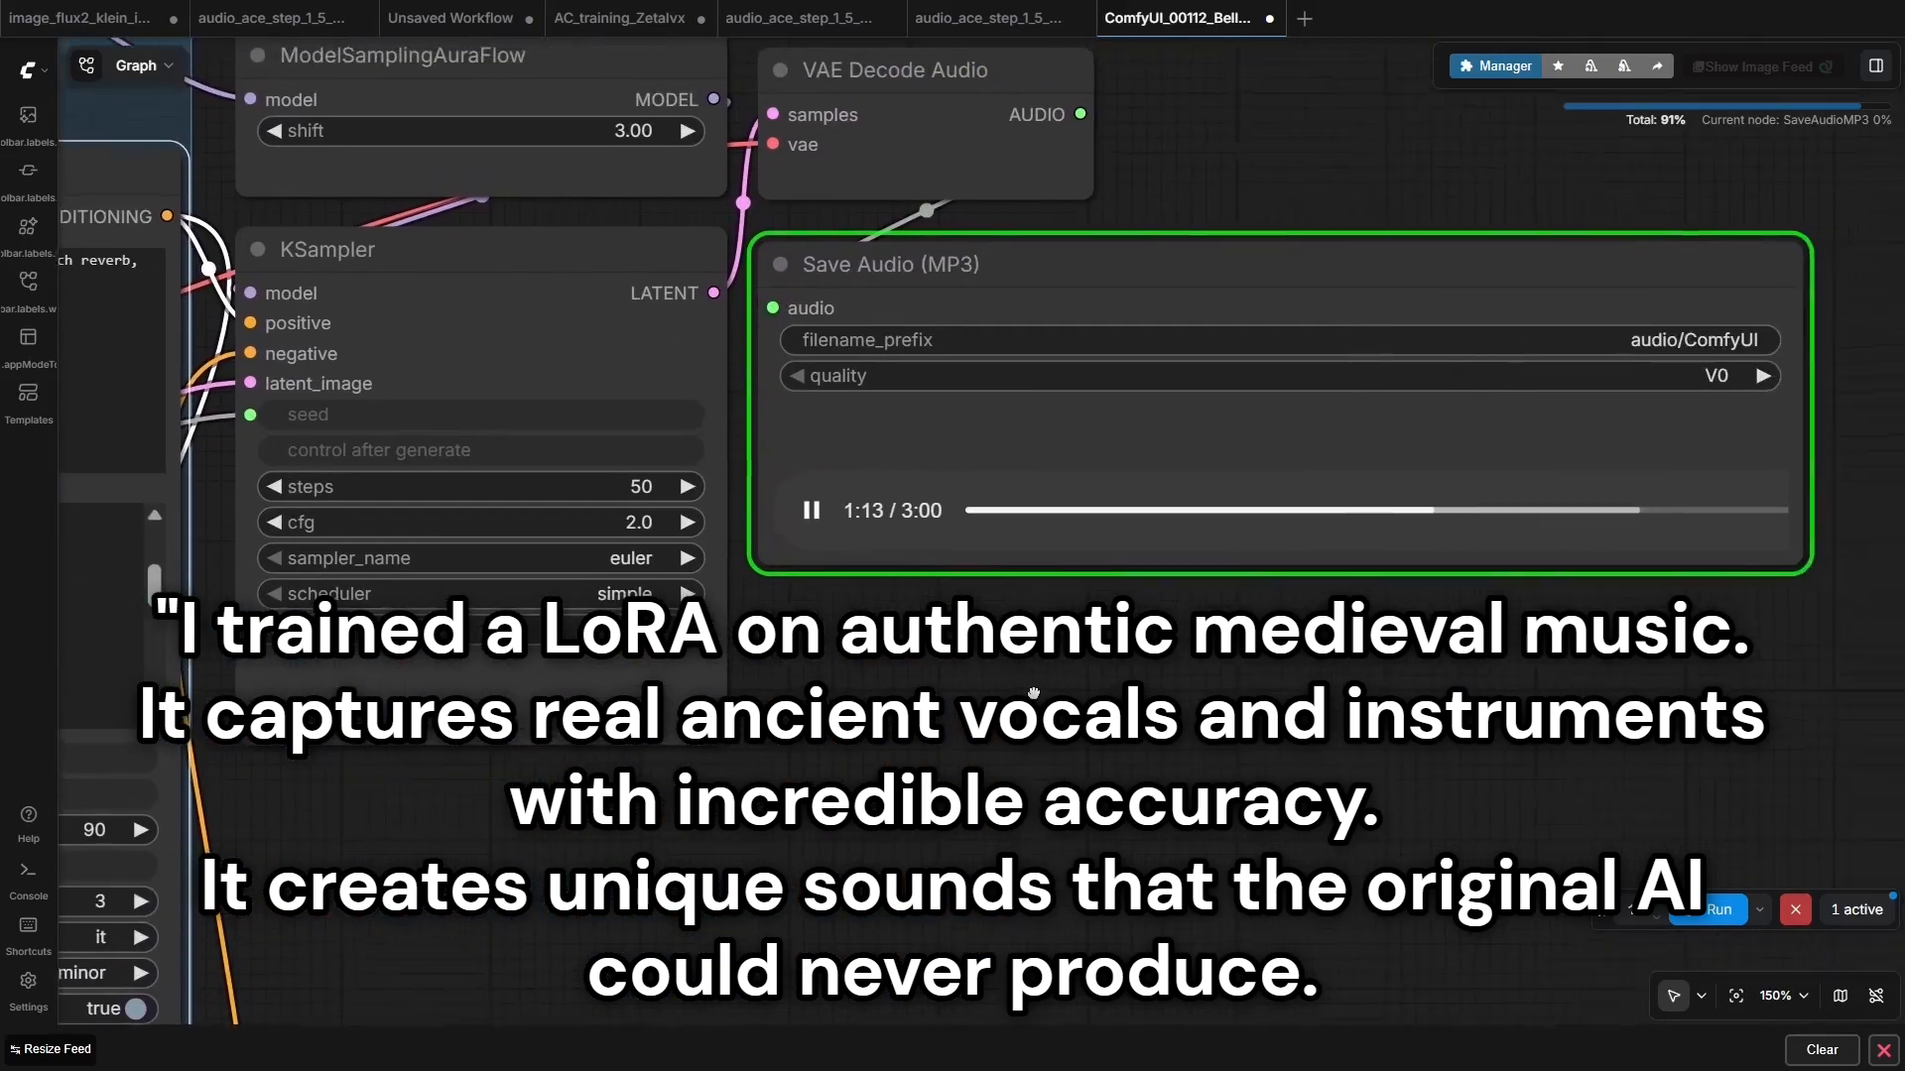
scroll(878, 714, "down", 2)
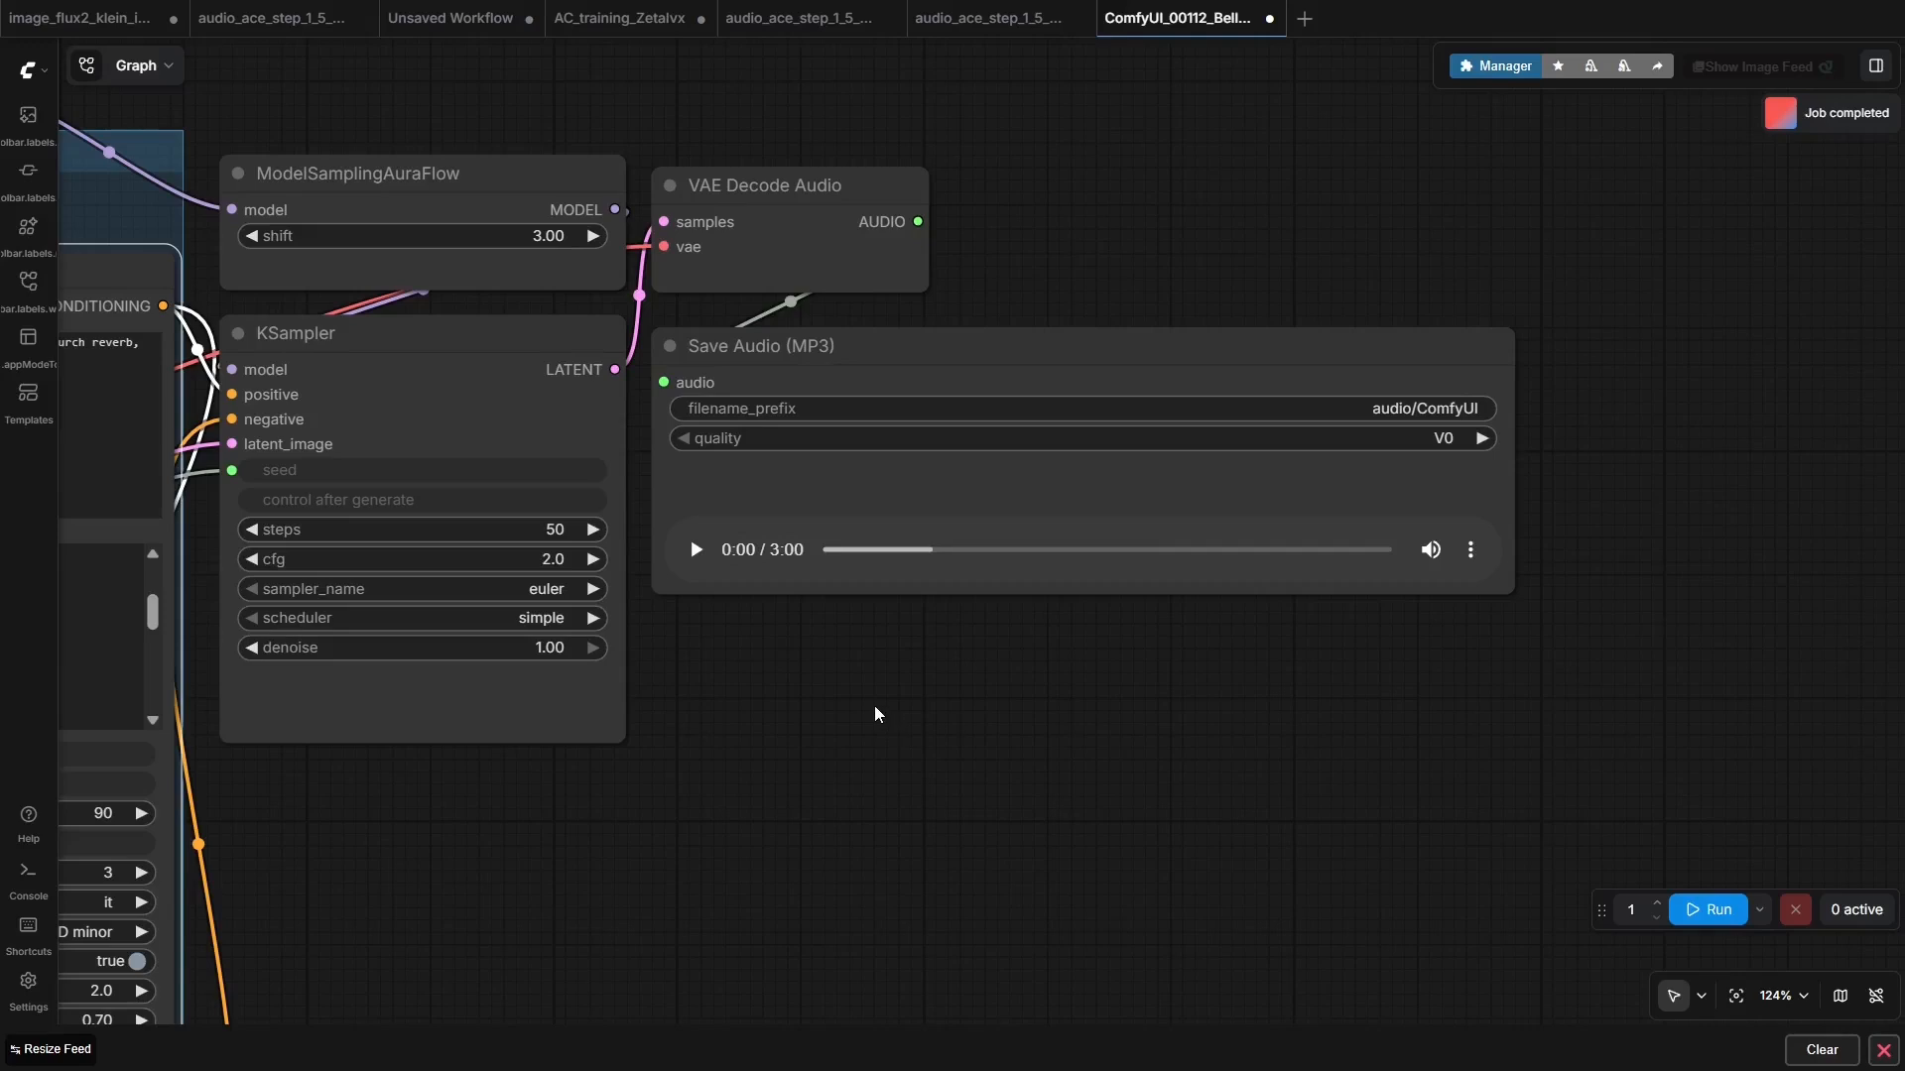
left_click(696, 550)
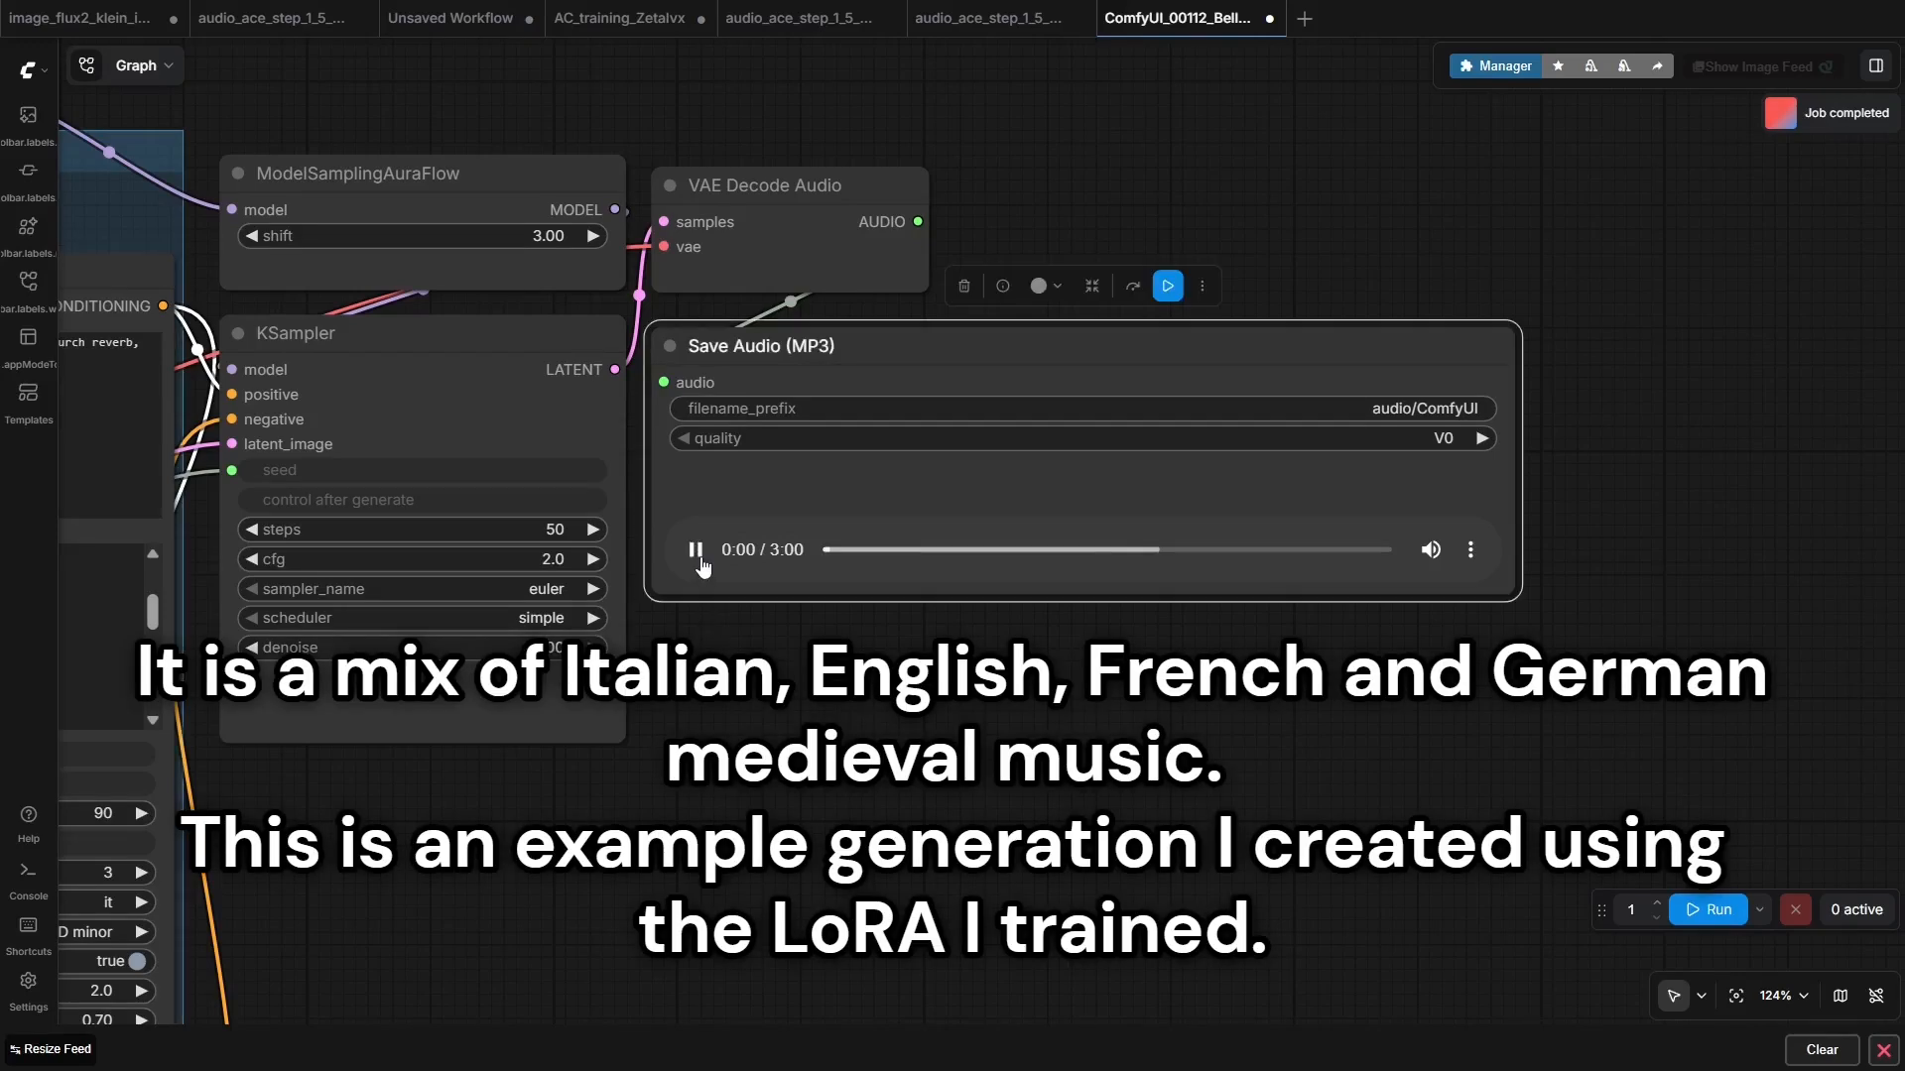
left_click(695, 551)
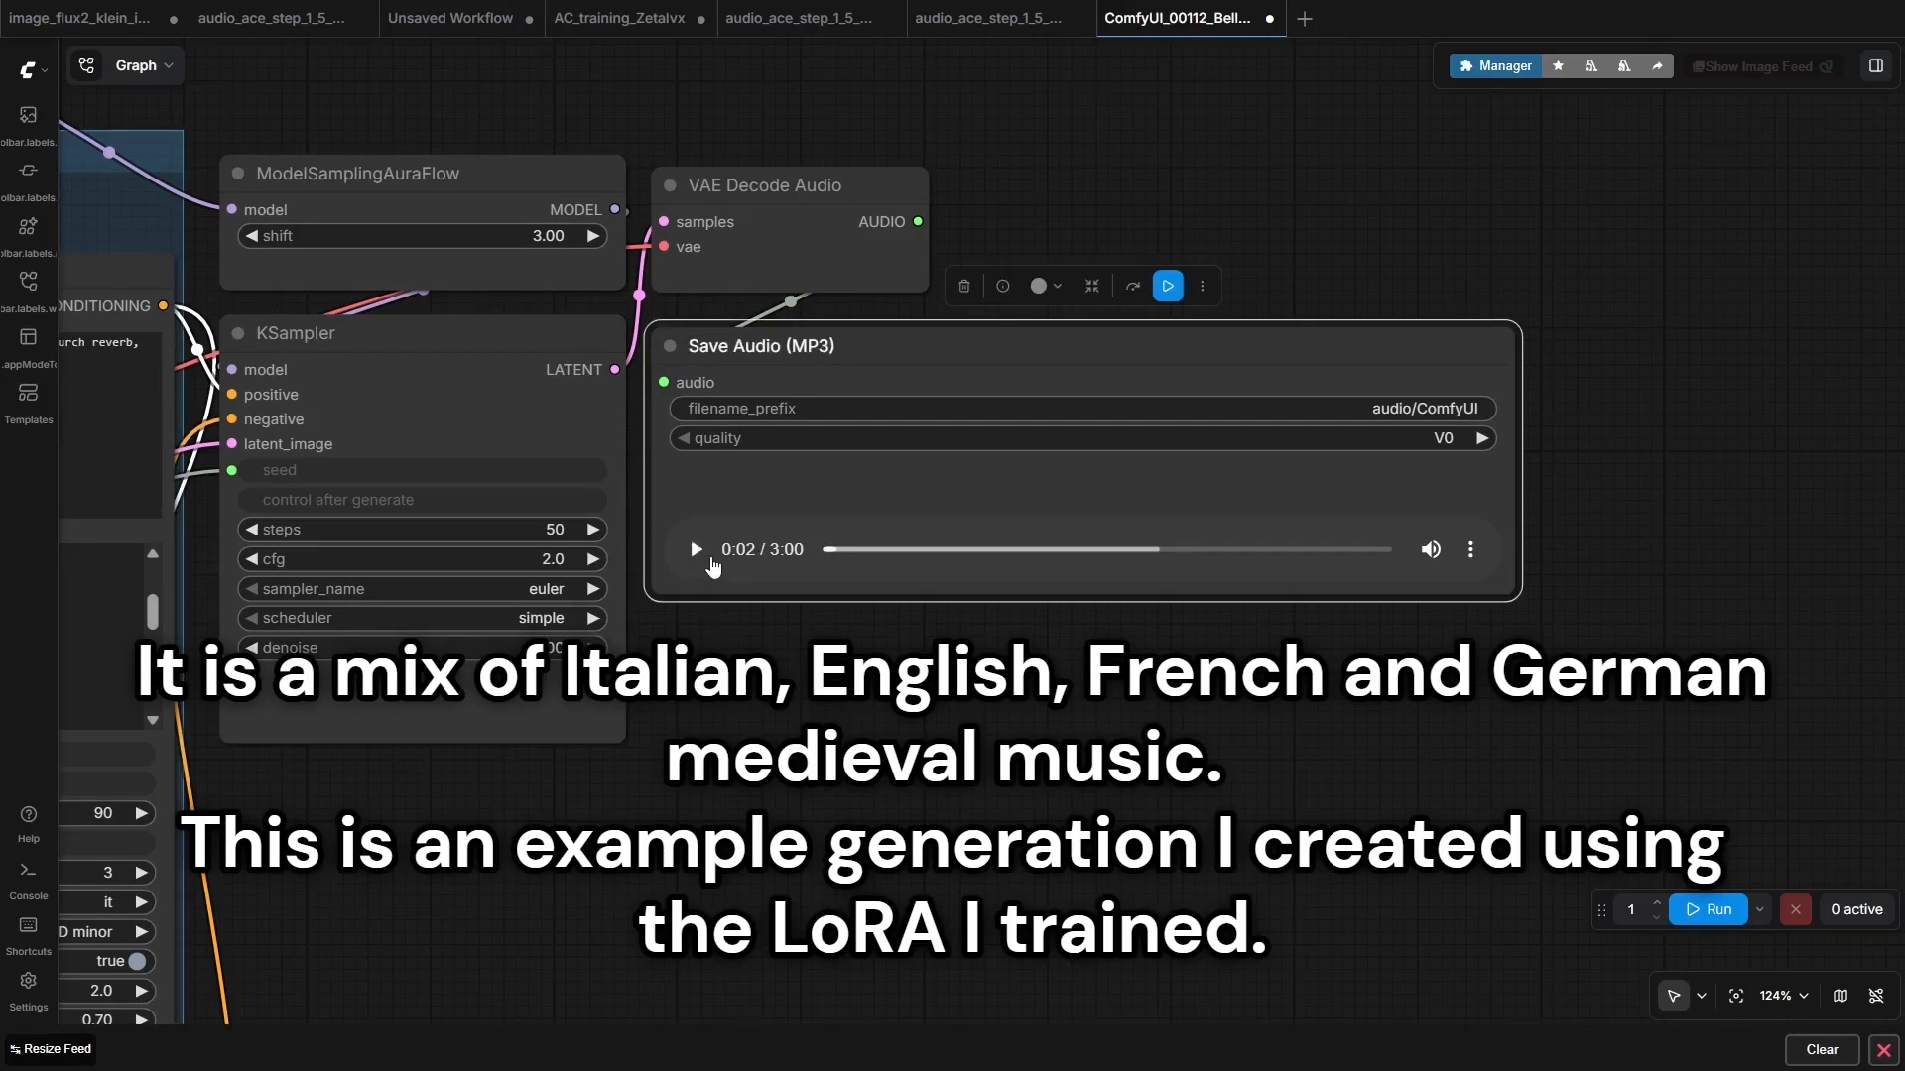
left_click(1712, 909)
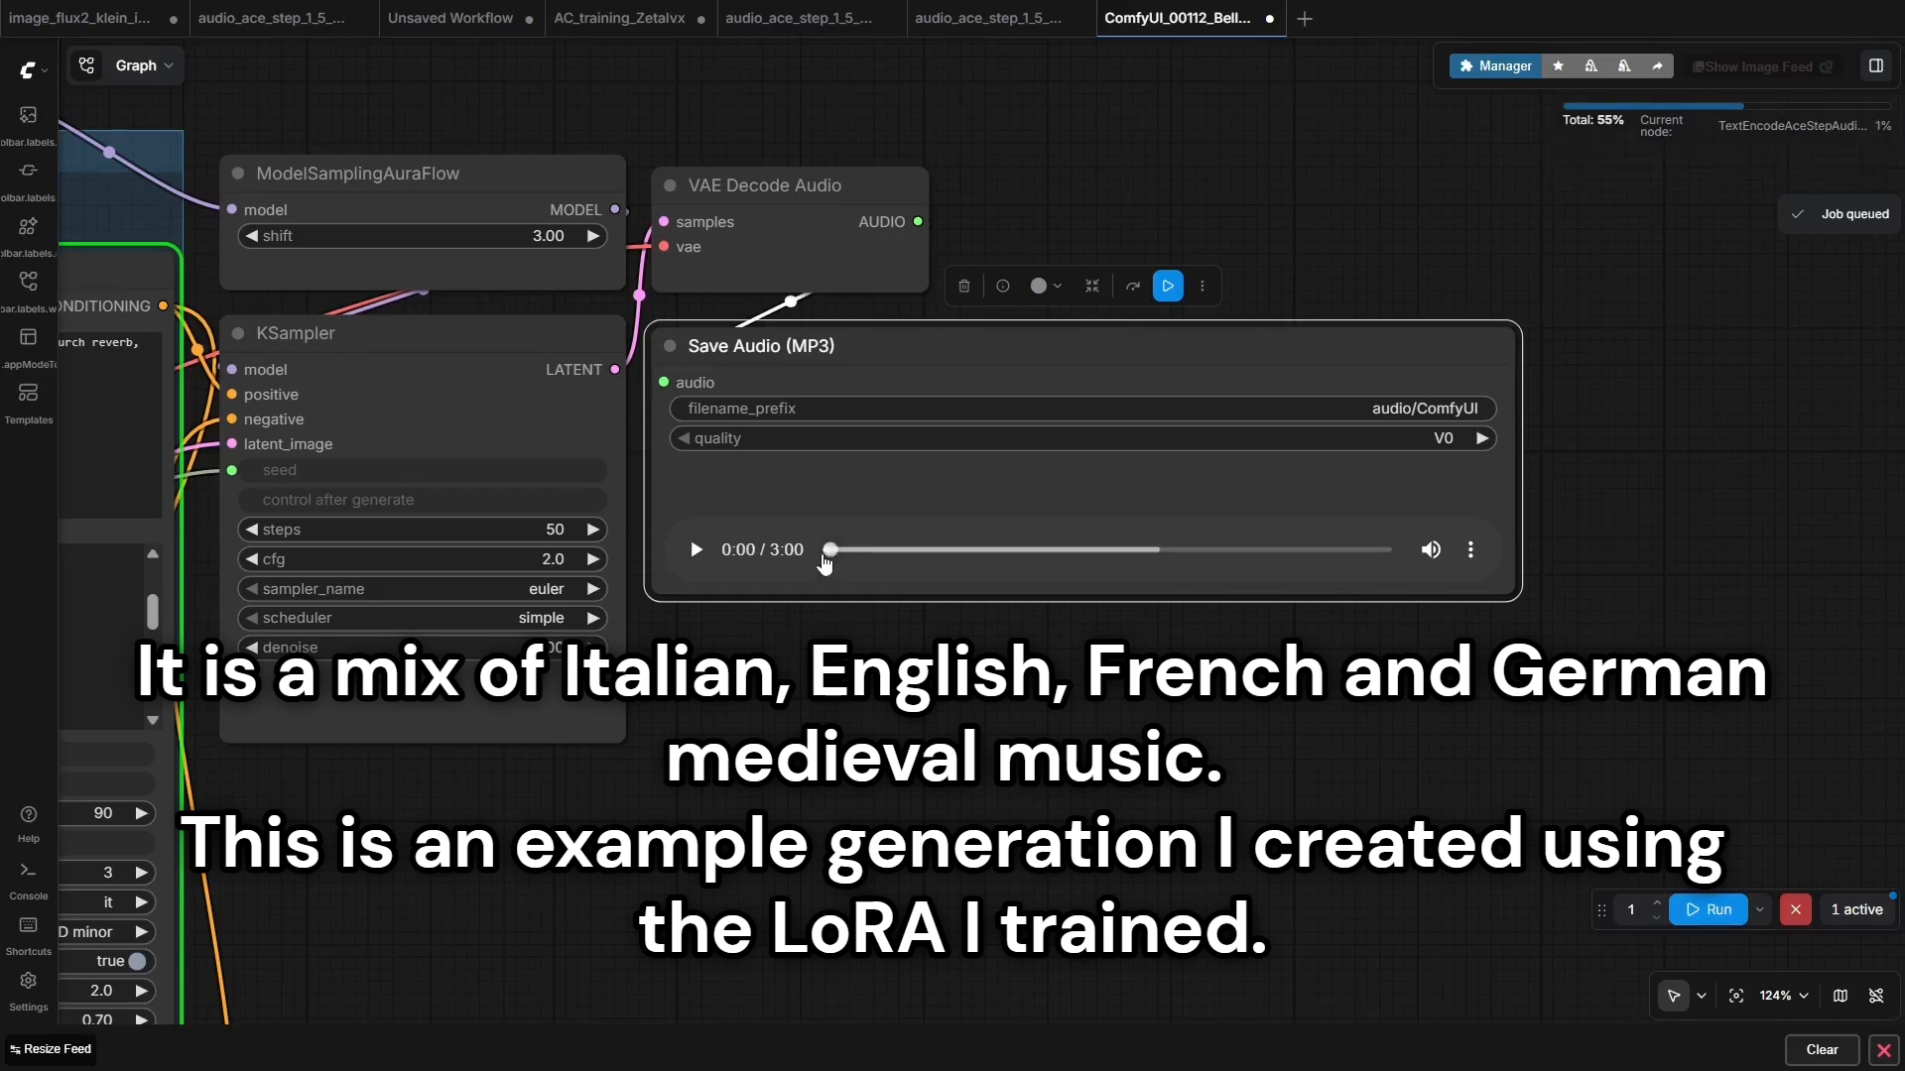